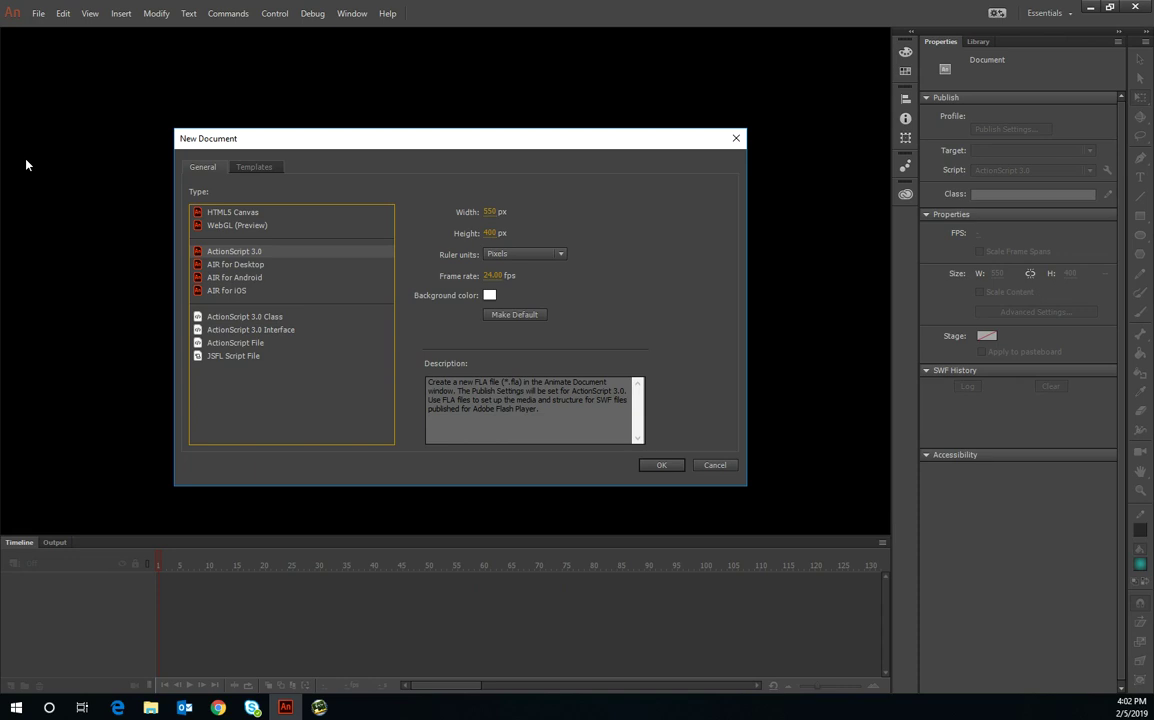
# Start a new blank ActionScript 3.0 document from the General templates
pyautogui.doubleClick(259, 253)
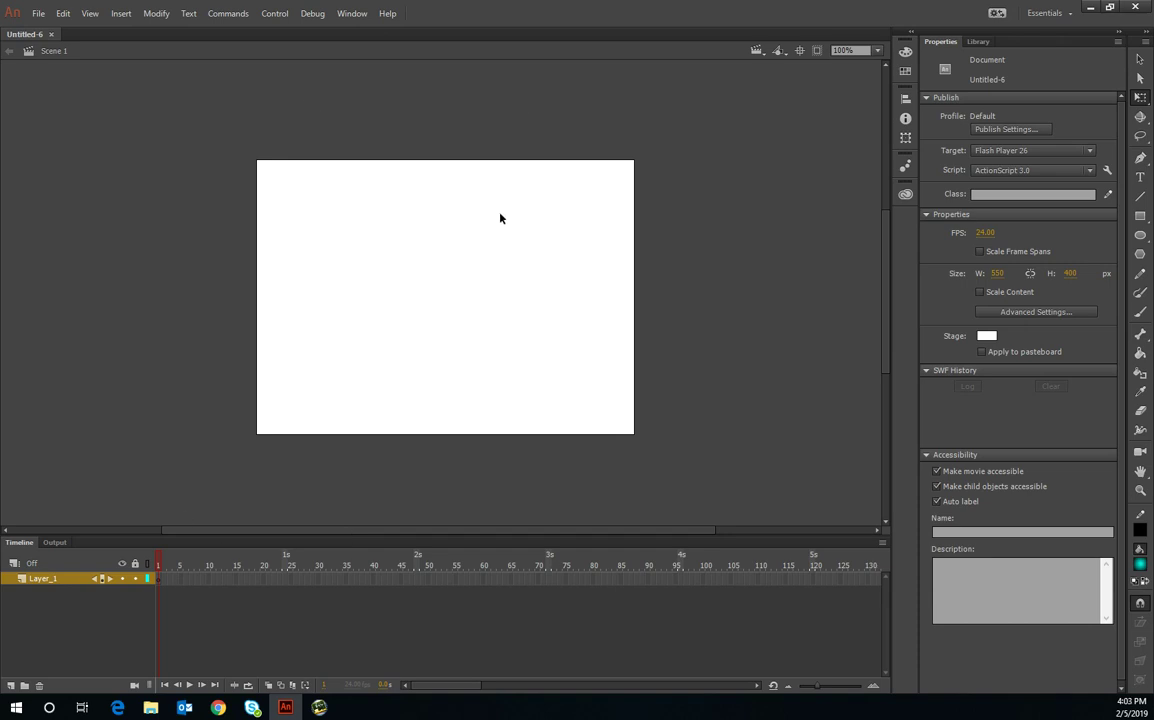
# Set the stage to 720 × 480 pixels, then bring up the animation book PDF
pyautogui.click(997, 273)
pyautogui.write('720')
pyautogui.click(1071, 273)
pyautogui.write('480.')
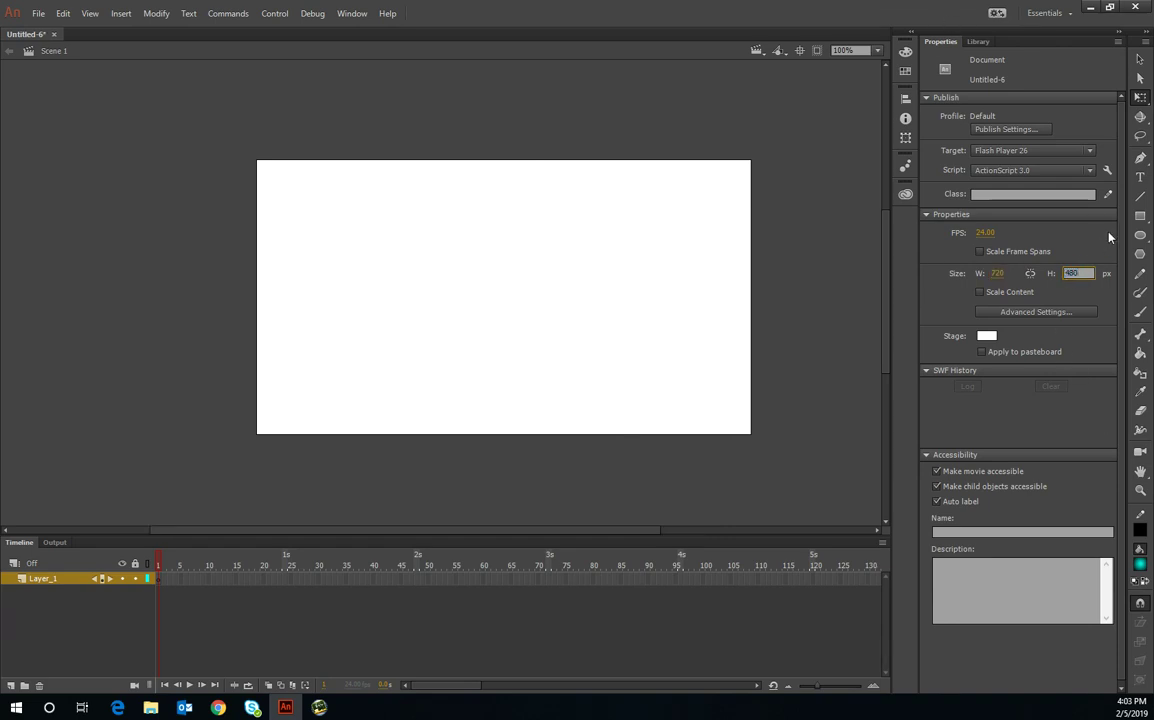
pyautogui.press('Return')
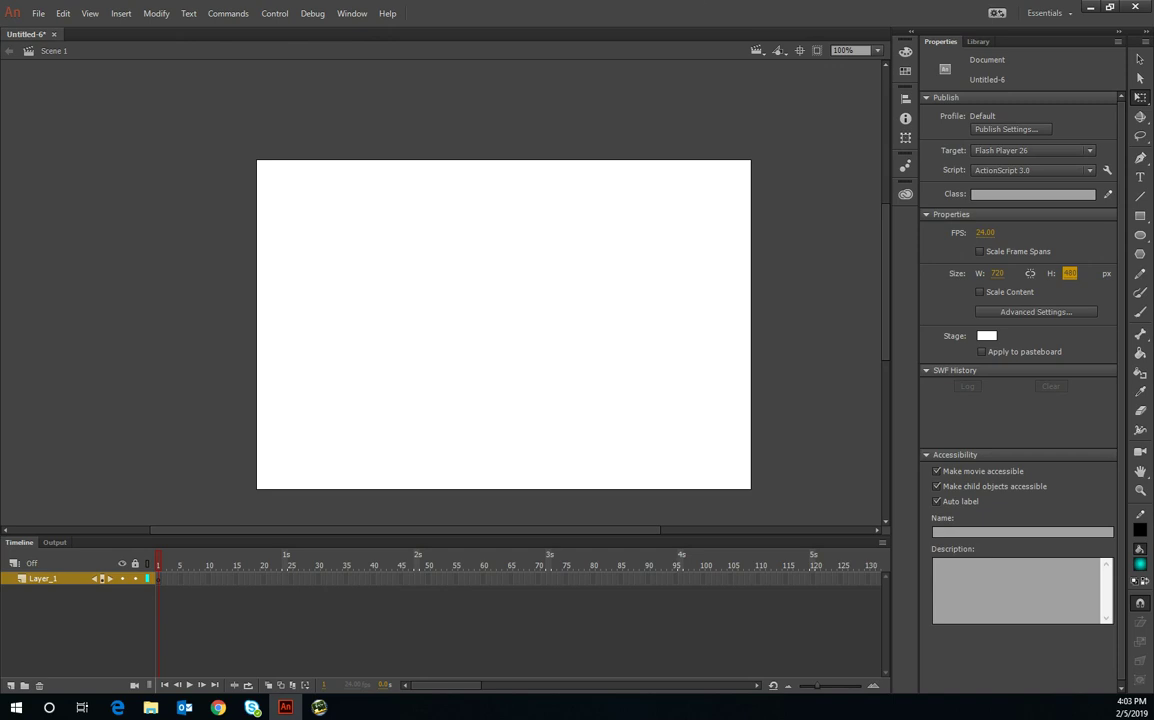
pyautogui.click(218, 707)
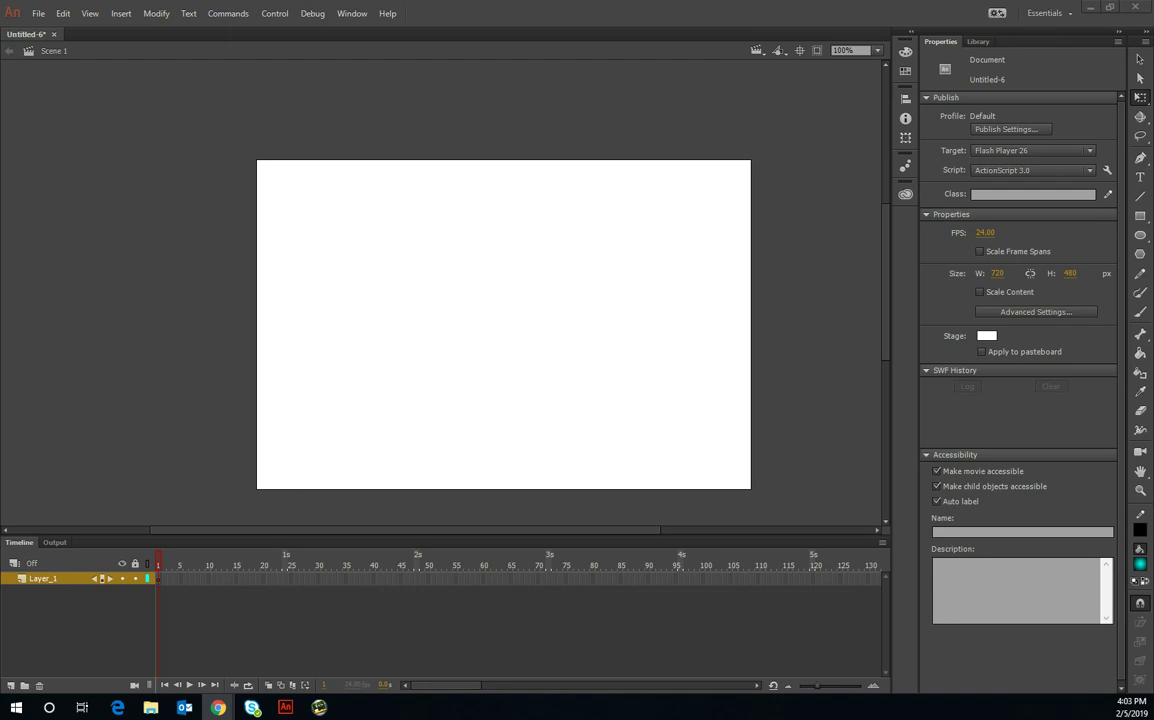
pyautogui.hotkey('alt', 'Tab')
# Scroll the Animator's Survival Kit PDF through the bouncing-ball squash and contact pages, then return to Animate
pyautogui.scroll(-10, 540, 385)
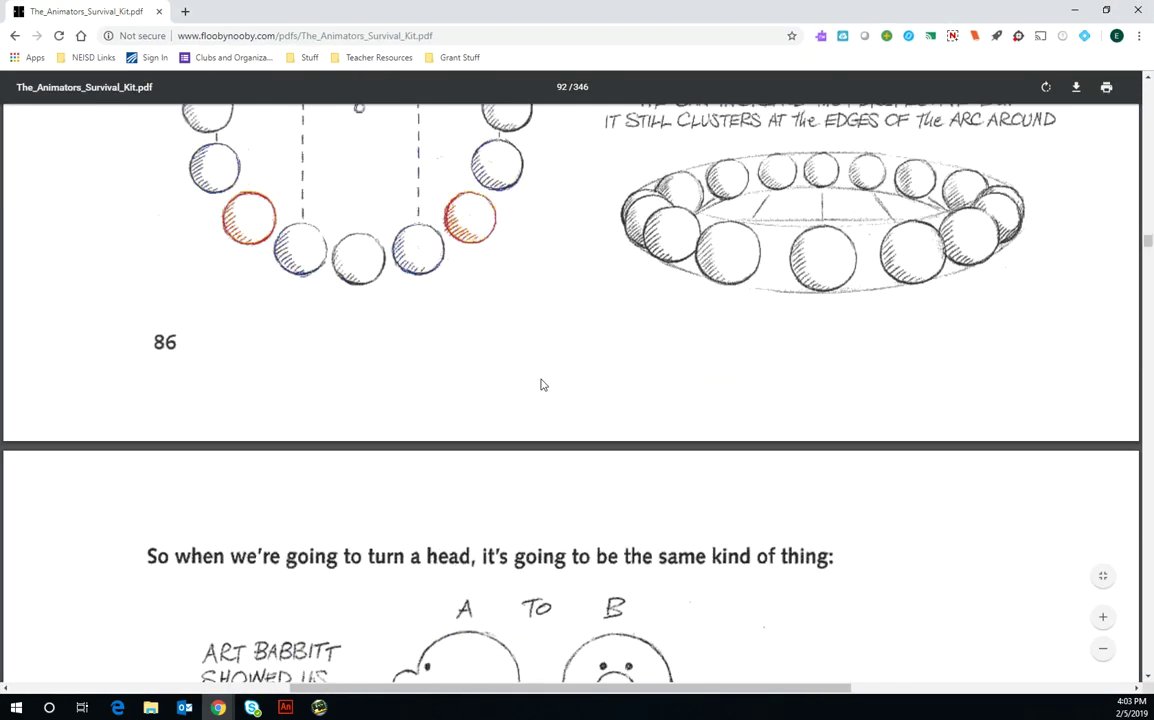
pyautogui.scroll(-5, 540, 385)
pyautogui.scroll(-4, 540, 385)
pyautogui.scroll(-4, 540, 385)
pyautogui.scroll(-3, 540, 387)
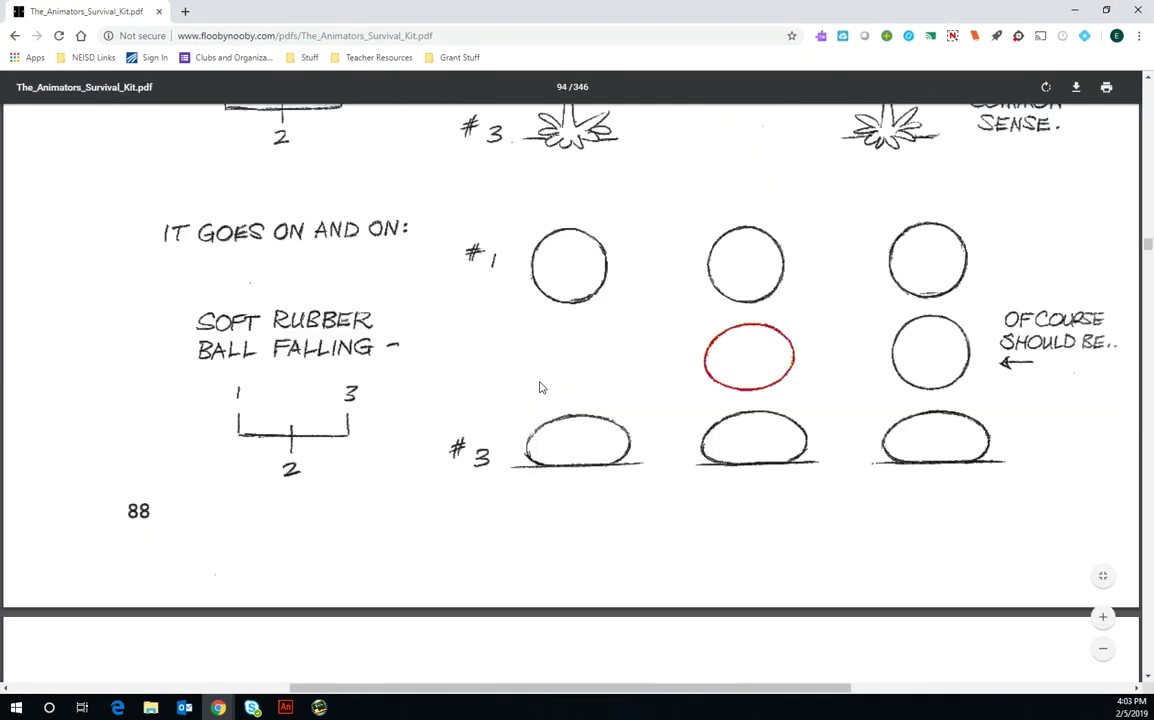
pyautogui.scroll(5, 540, 387)
pyautogui.scroll(-3, 500, 350)
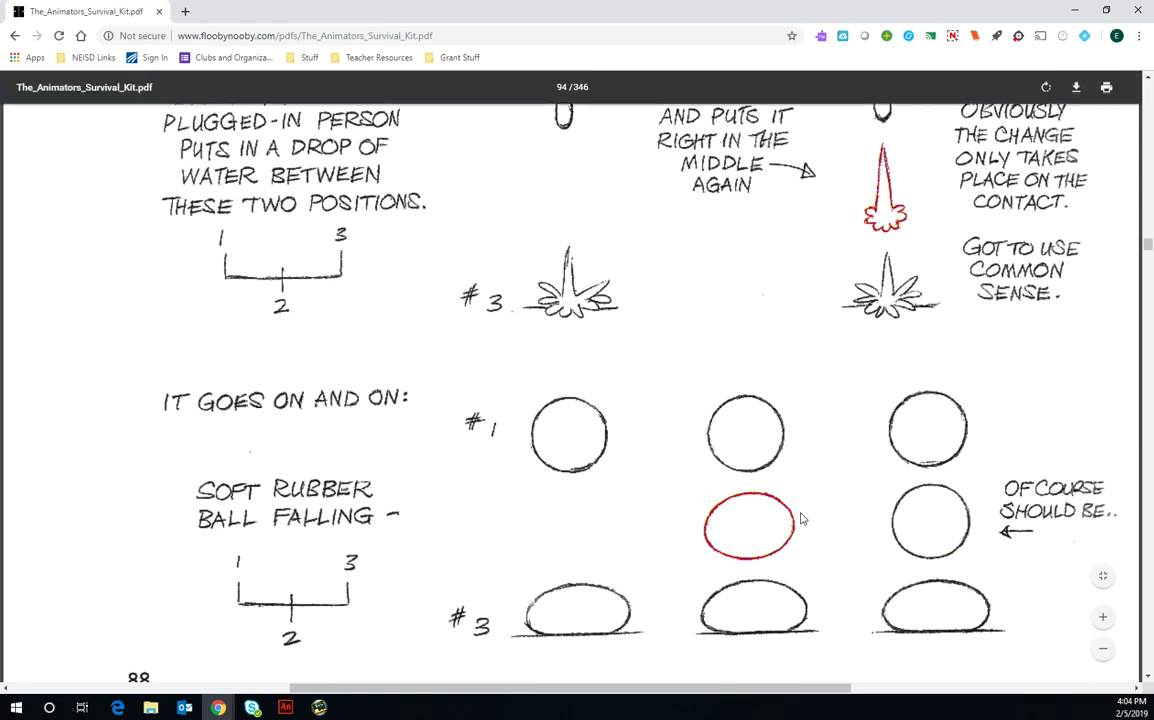
pyautogui.scroll(-4, 800, 519)
pyautogui.scroll(-4, 800, 519)
pyautogui.scroll(-4, 800, 519)
pyautogui.scroll(-4, 800, 519)
pyautogui.scroll(-5, 800, 519)
pyautogui.scroll(-5, 800, 519)
pyautogui.scroll(-5, 800, 519)
pyautogui.scroll(-5, 800, 519)
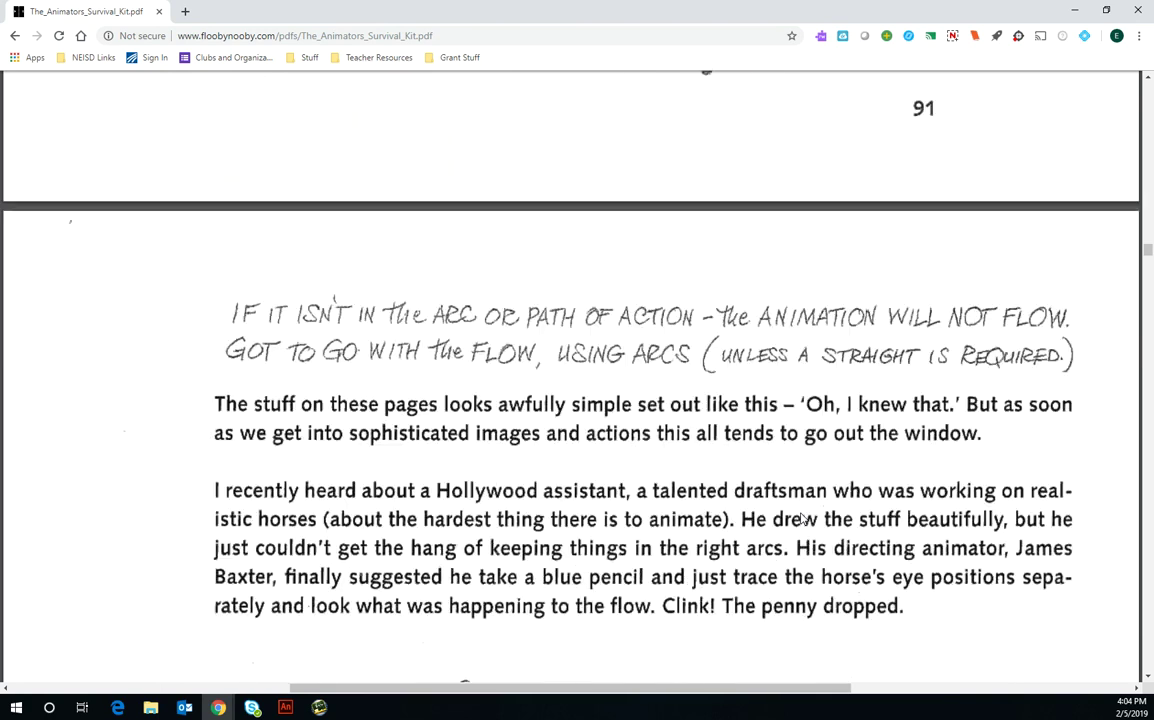
pyautogui.scroll(-5, 803, 519)
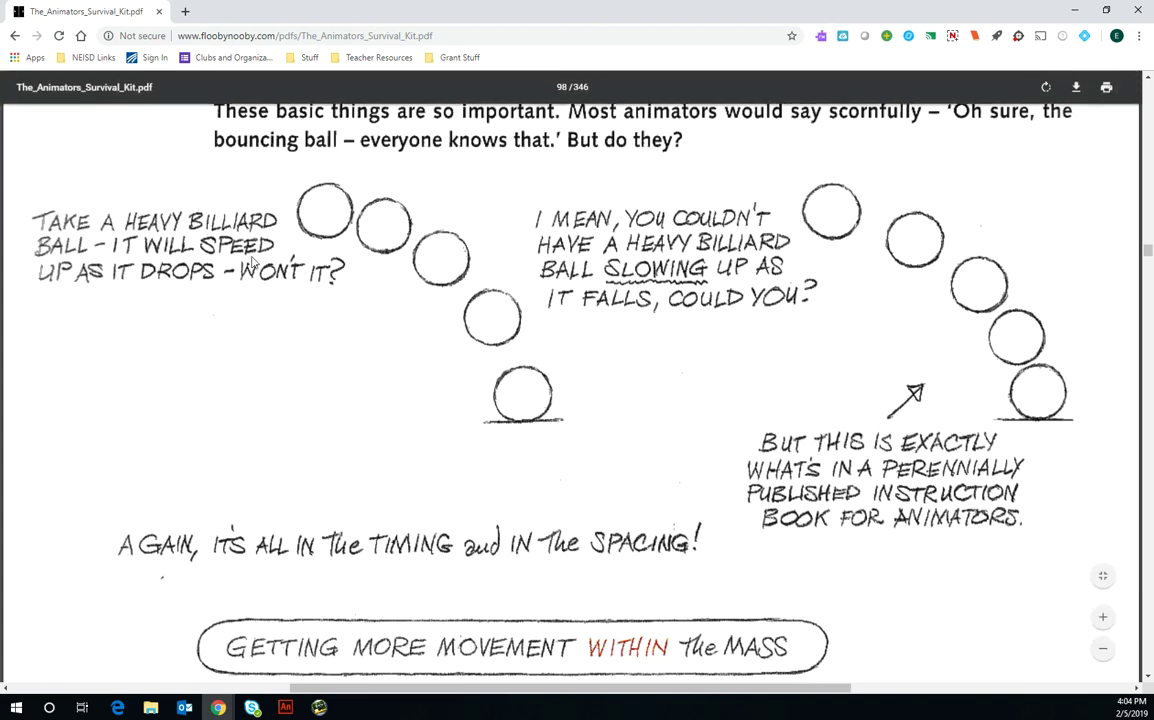
pyautogui.scroll(-5, 978, 440)
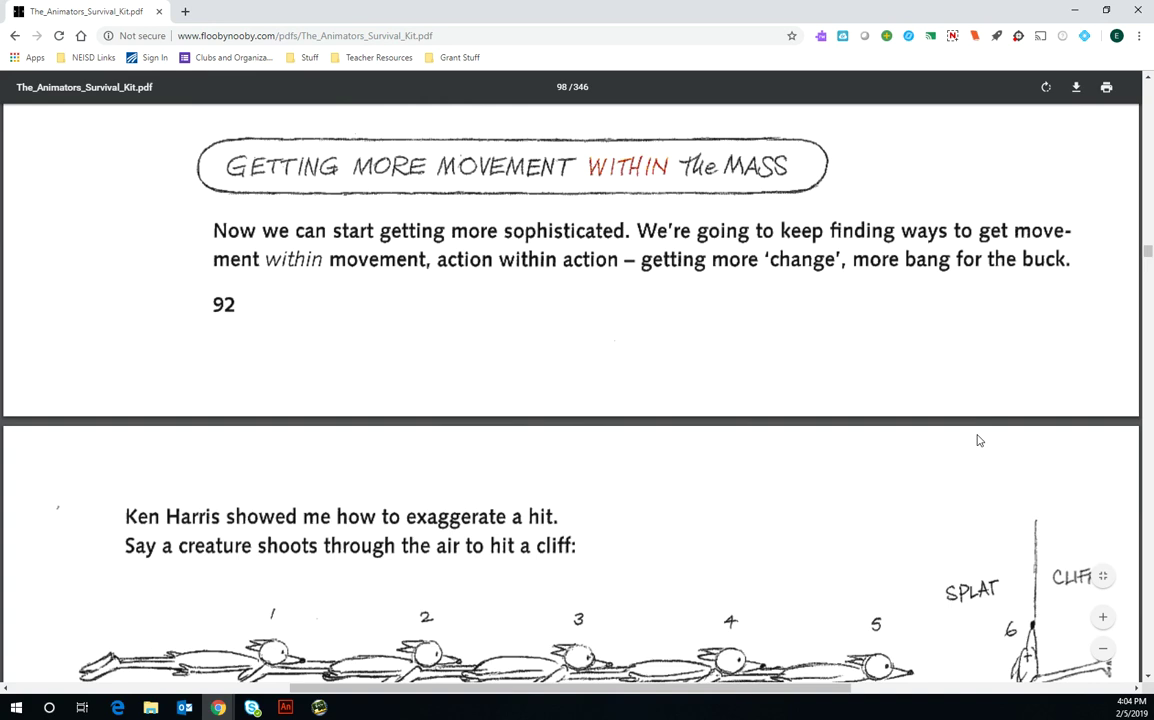
pyautogui.scroll(-5, 978, 440)
pyautogui.scroll(-5, 978, 440)
pyautogui.scroll(-5, 978, 440)
pyautogui.scroll(-5, 978, 440)
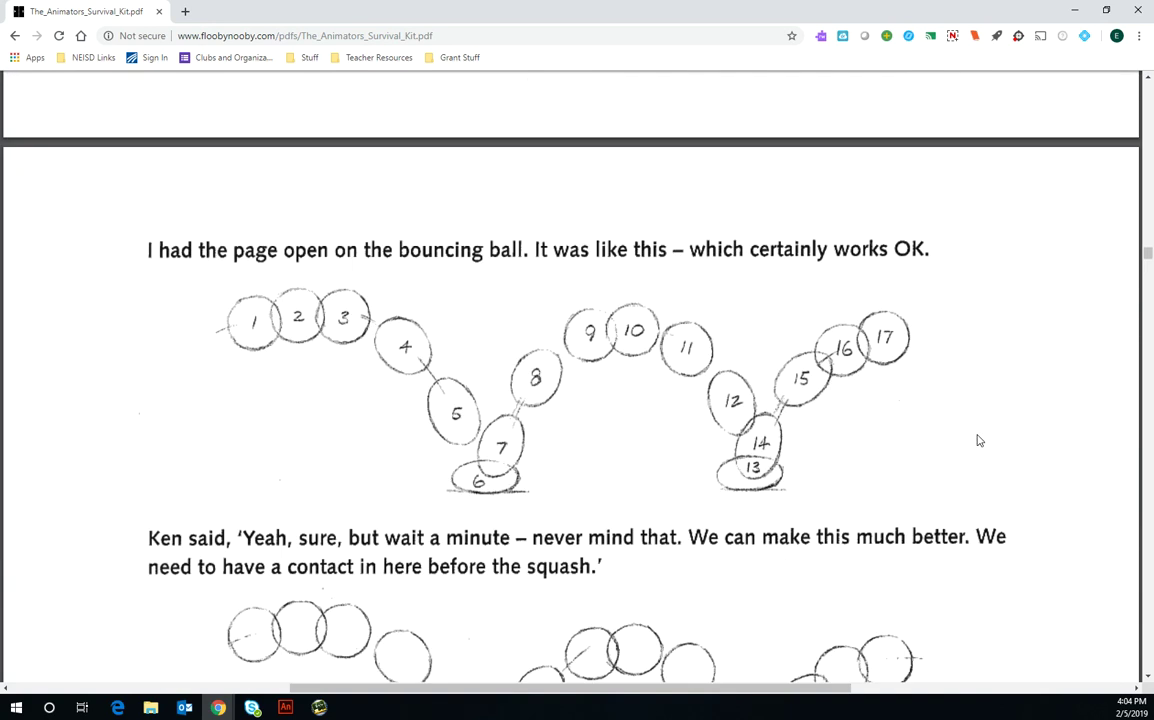
pyautogui.scroll(-3, 978, 438)
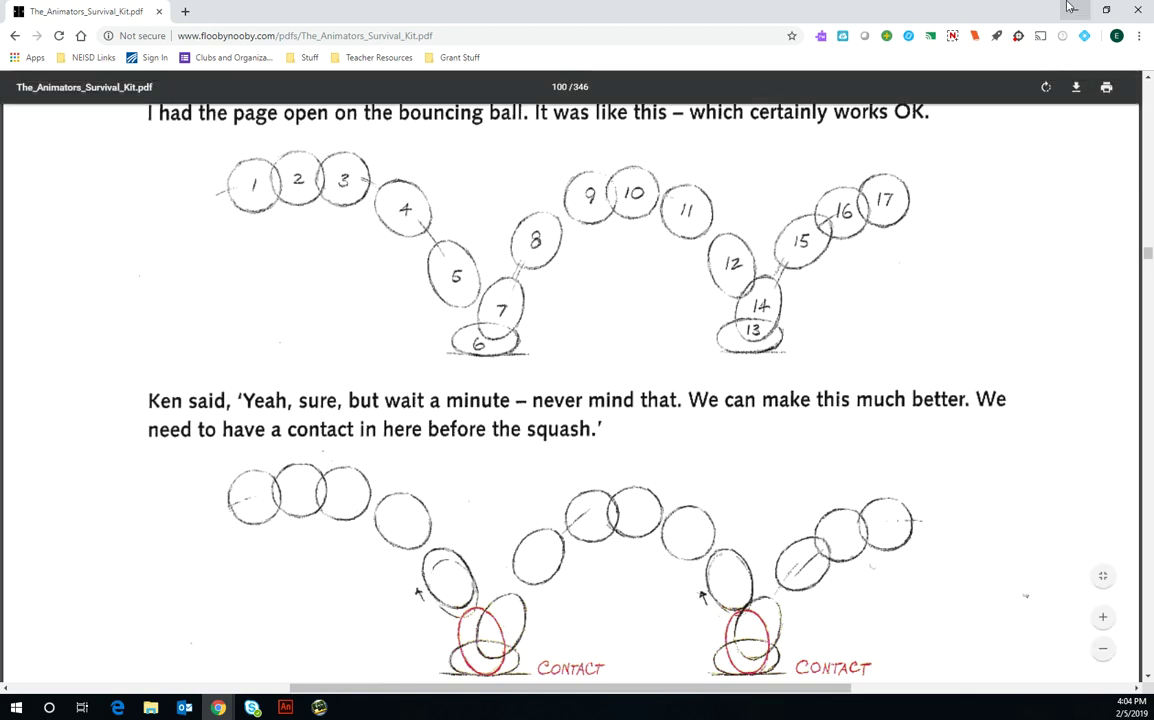
pyautogui.hotkey('alt', 'Tab')
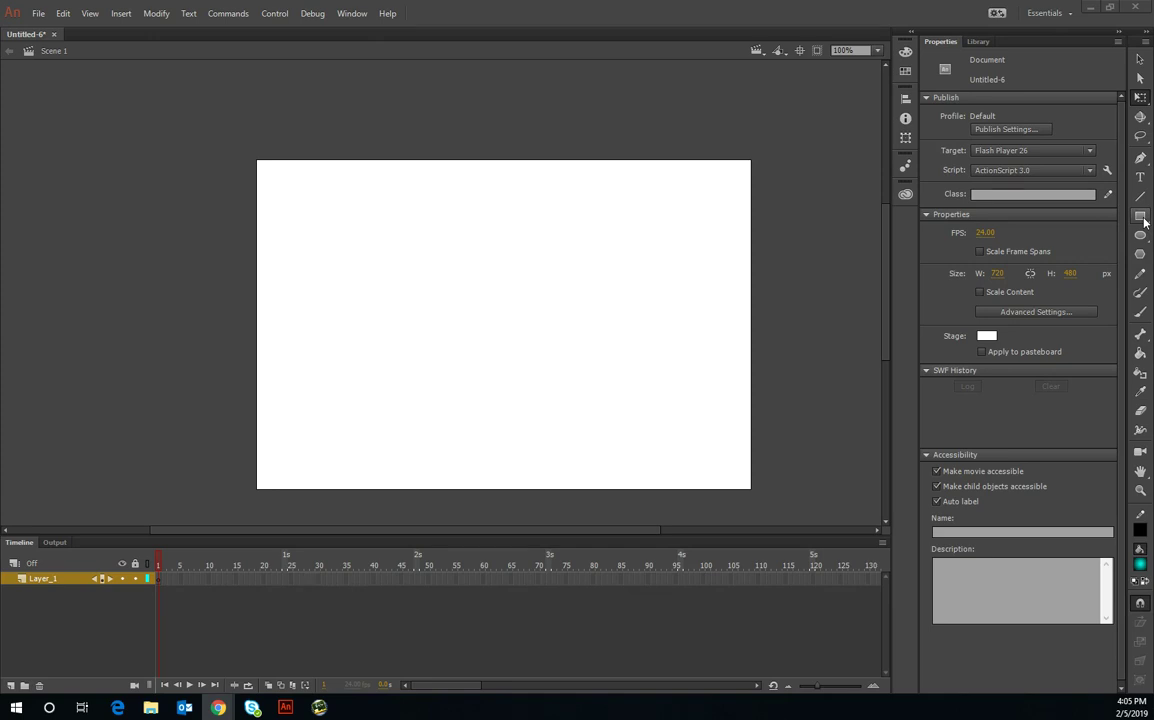
# Choose a blue radial gradient as the fill colour
pyautogui.click(1140, 564)
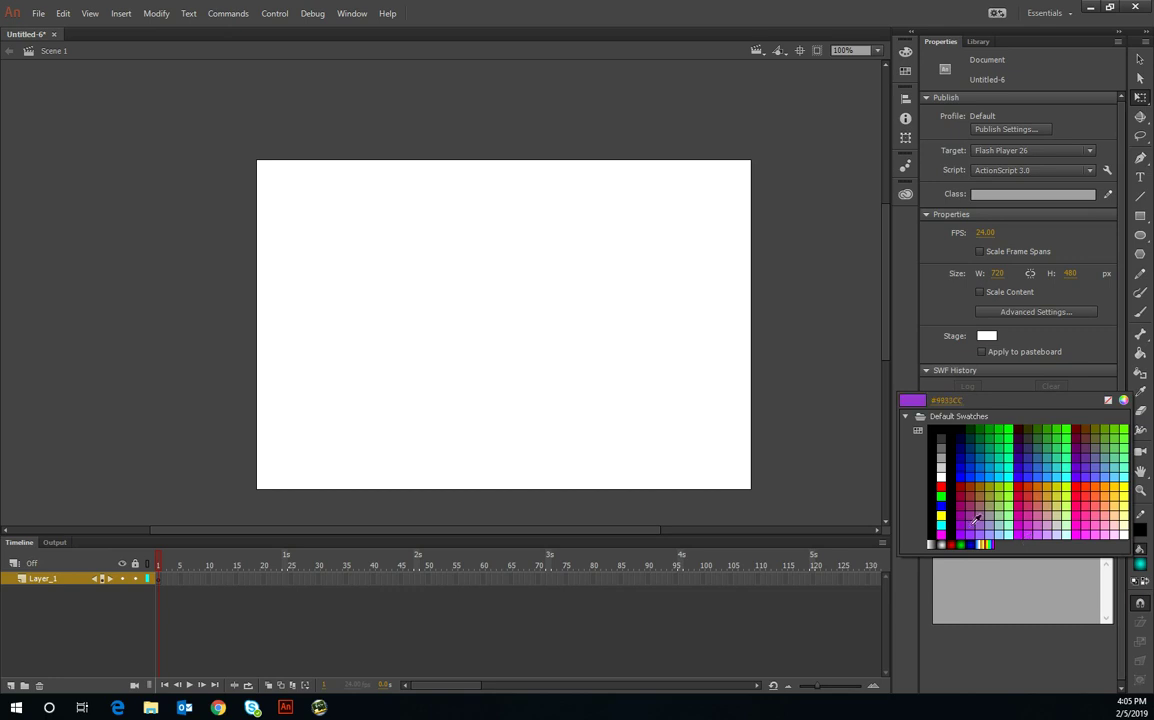
pyautogui.click(935, 543)
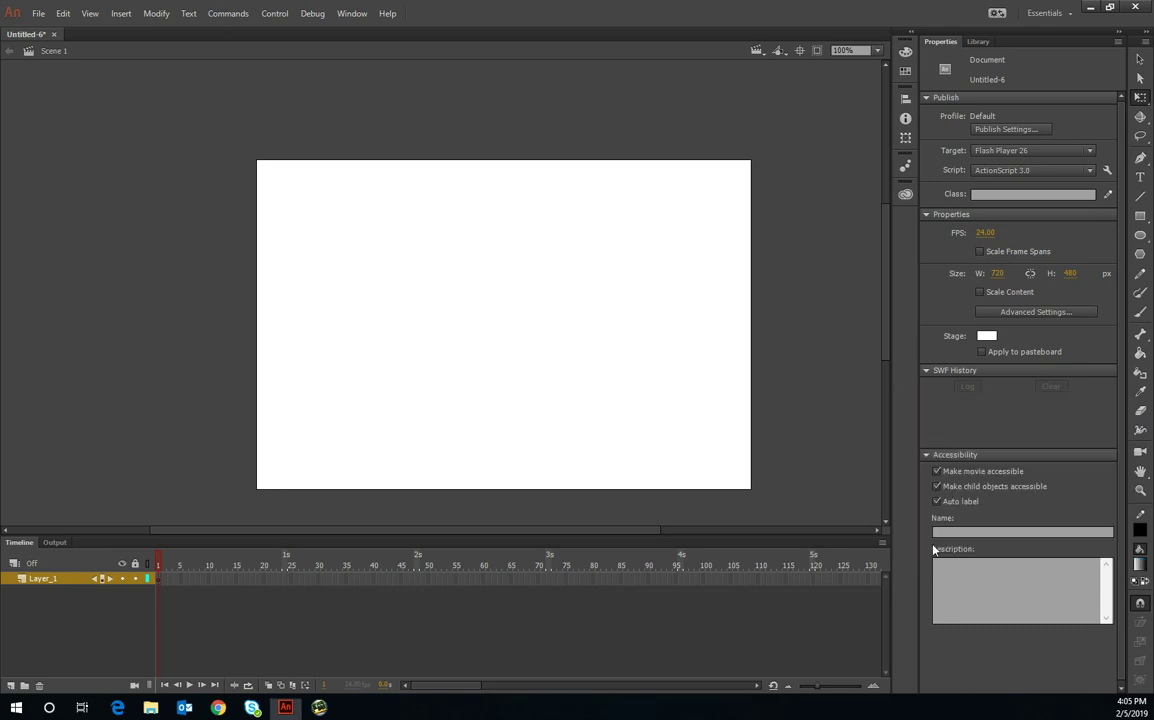
pyautogui.click(1140, 563)
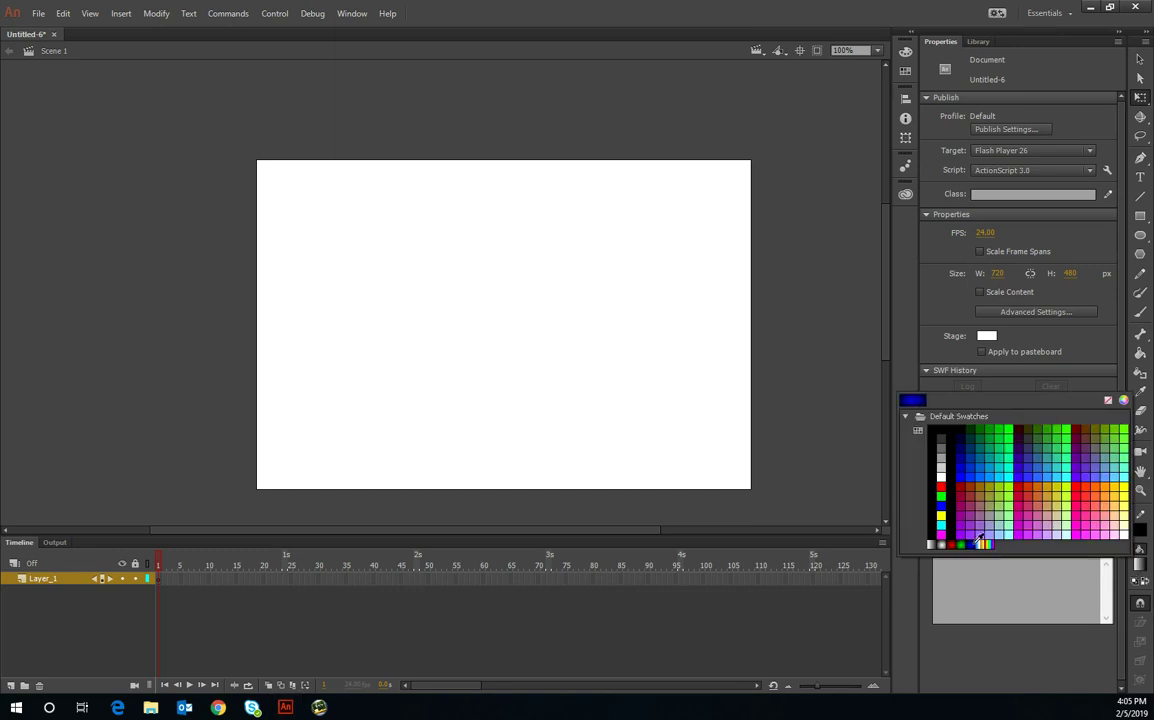
pyautogui.click(978, 543)
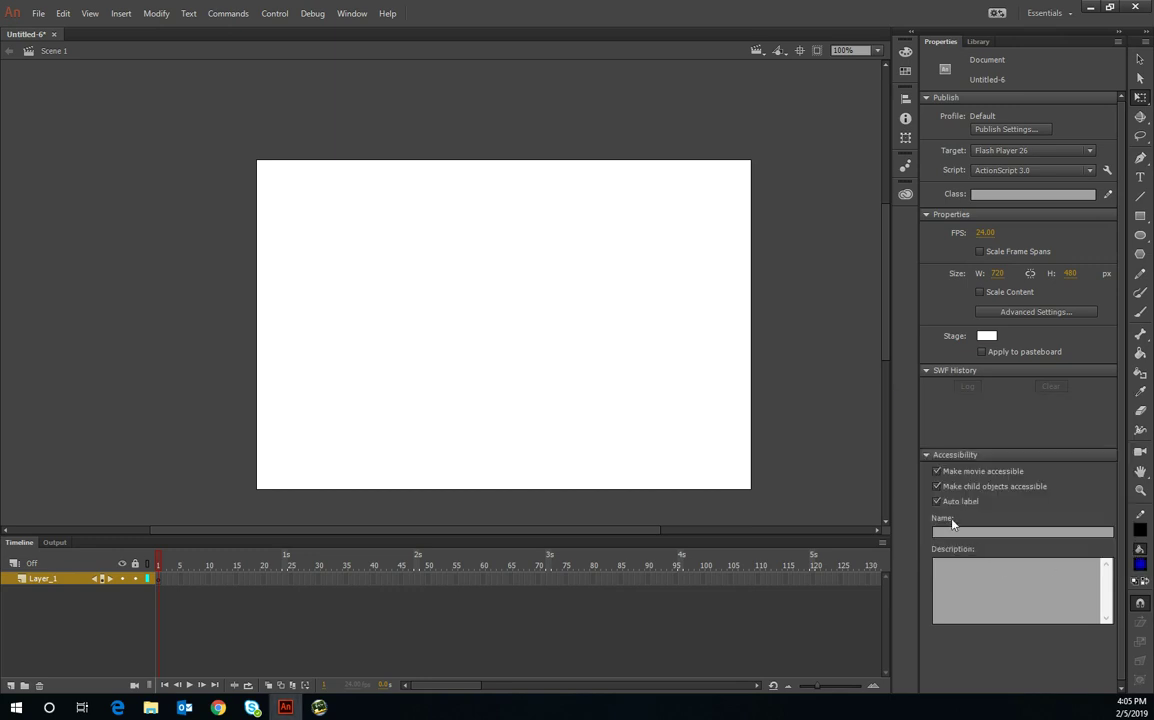
# Make the gradient's inner stop teal (#00C2CB) and push it further out
pyautogui.click(906, 51)
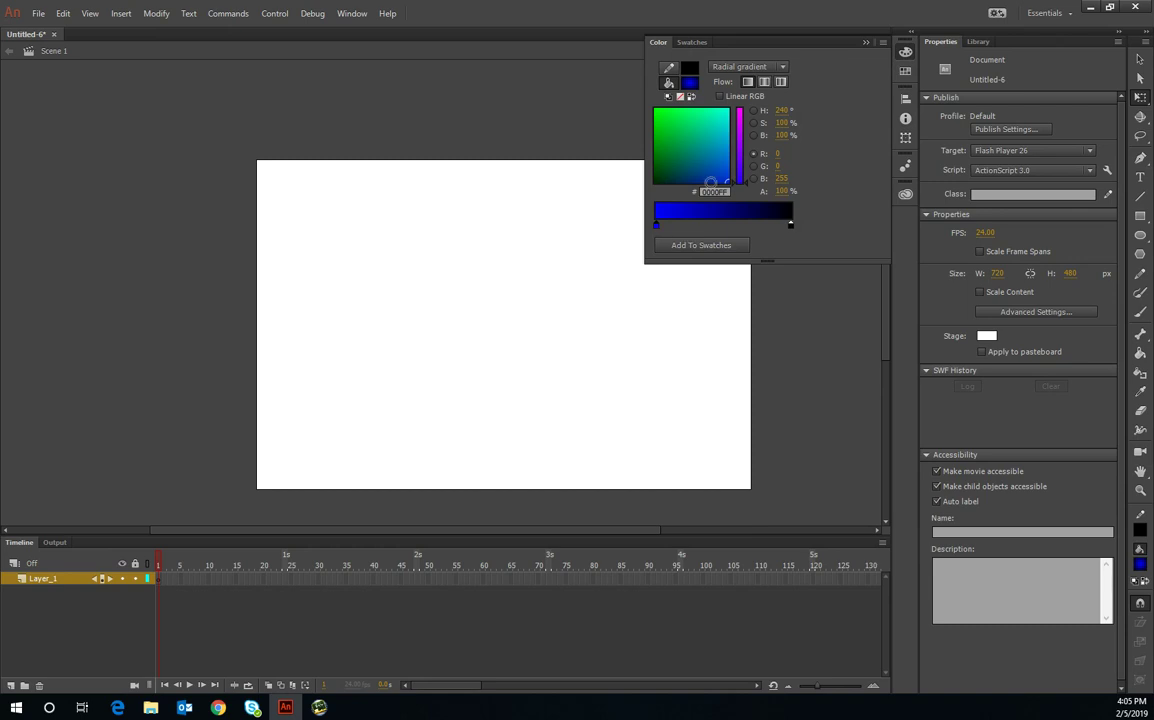
pyautogui.moveTo(700, 150); pyautogui.dragTo(713, 125)
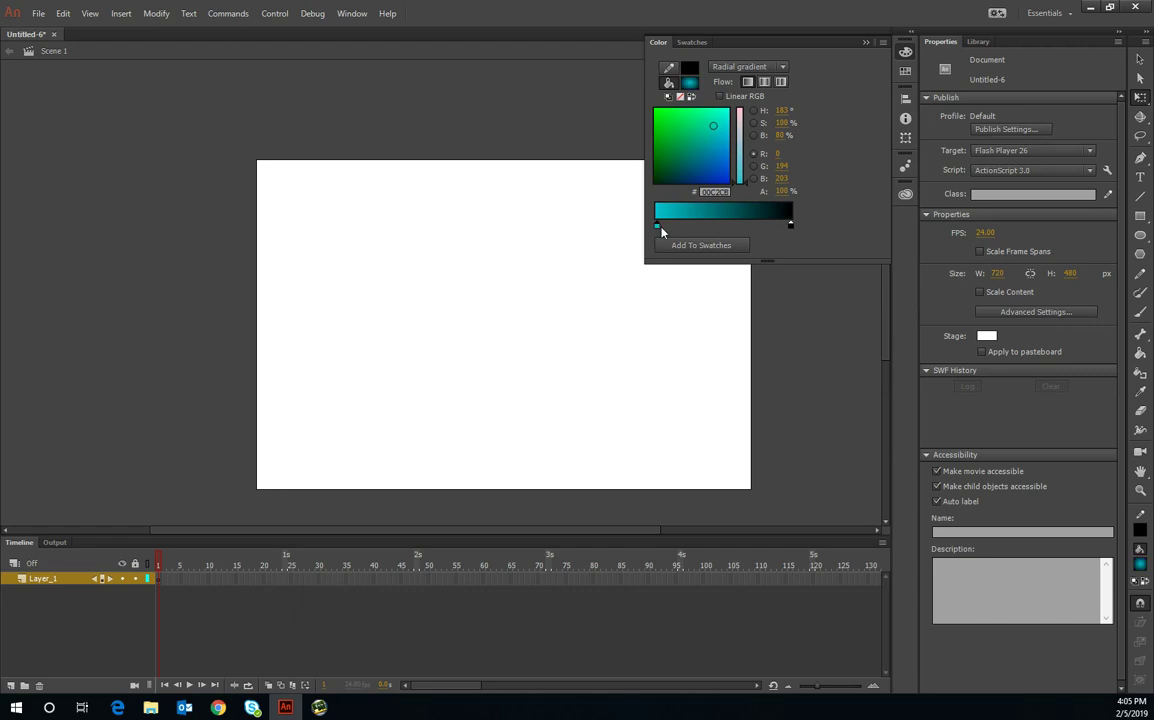
pyautogui.moveTo(657, 225); pyautogui.dragTo(683, 228)
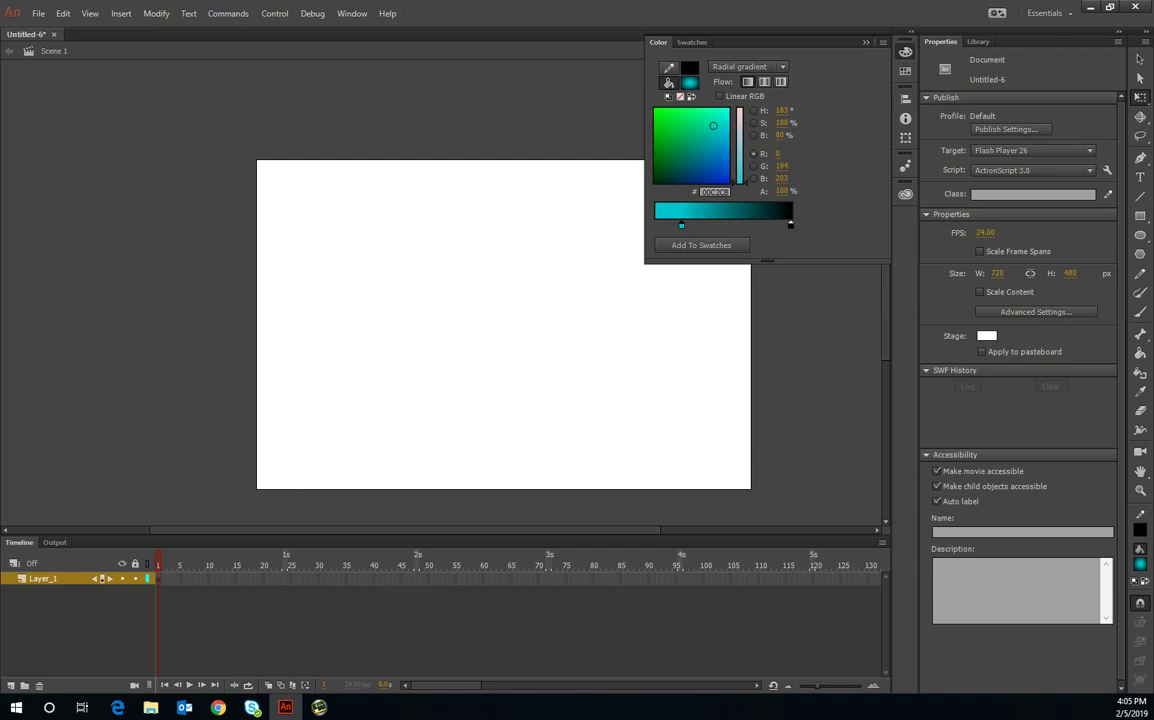
# Draw a gradient ground rectangle across the full width of the stage bottom
pyautogui.click(1145, 217)
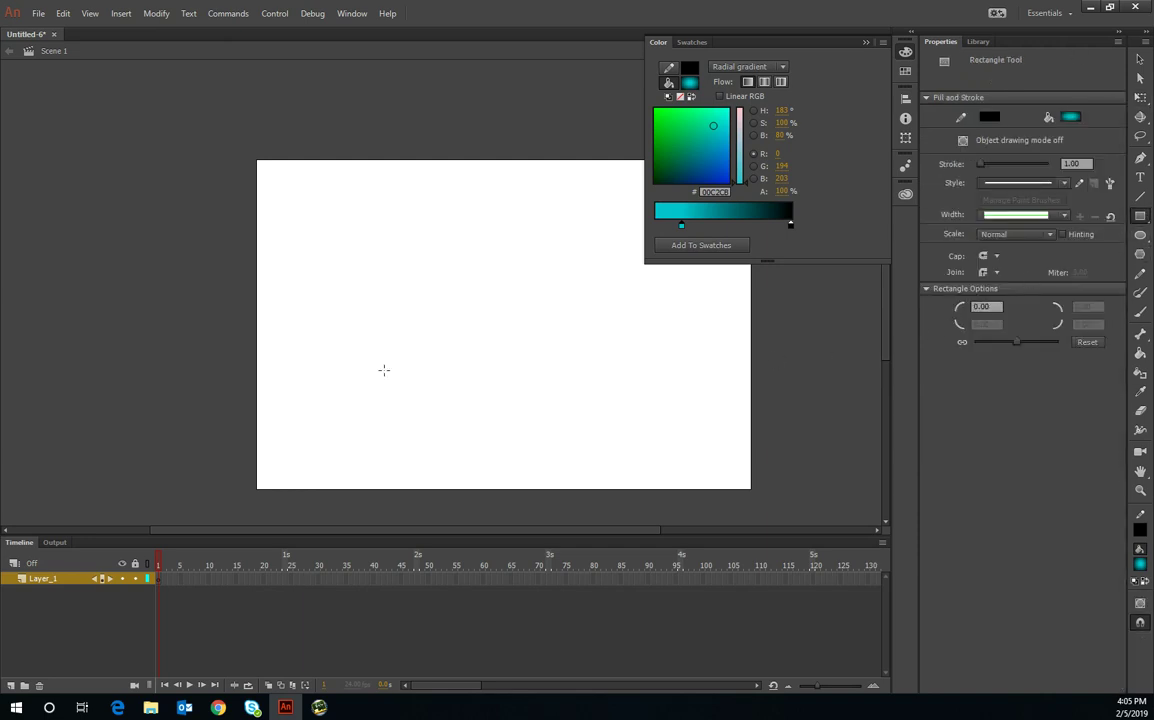
pyautogui.moveTo(256, 365); pyautogui.dragTo(712, 490)
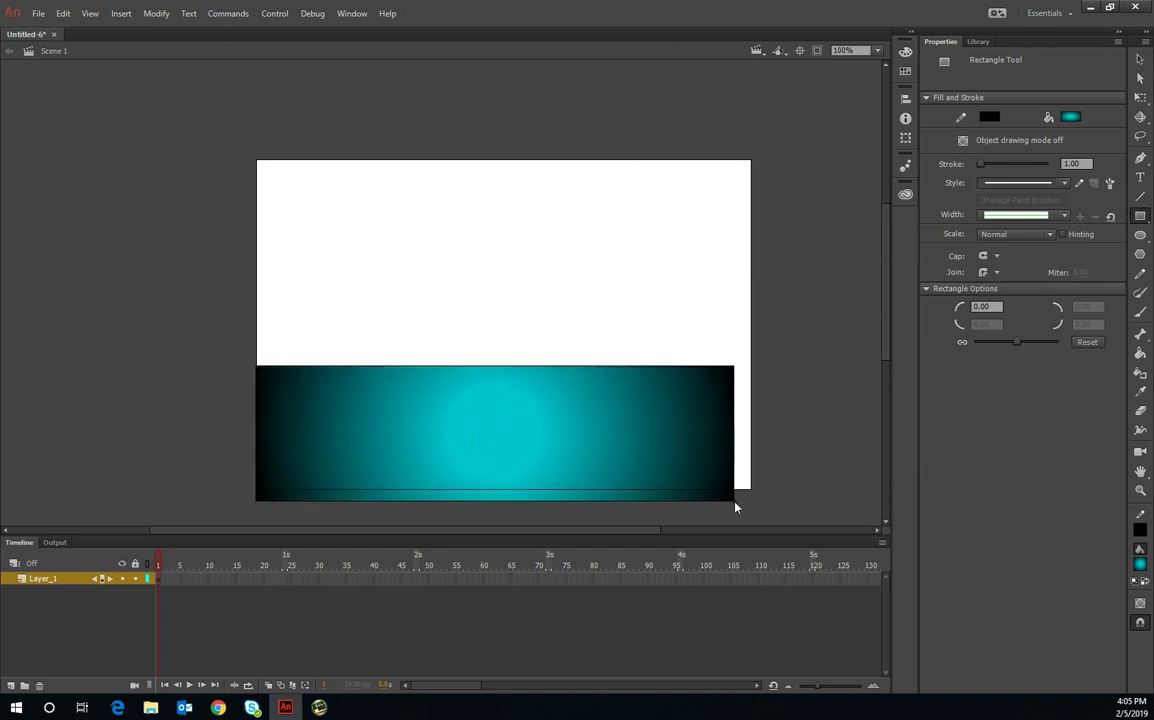
pyautogui.moveTo(712, 490); pyautogui.dragTo(752, 490)
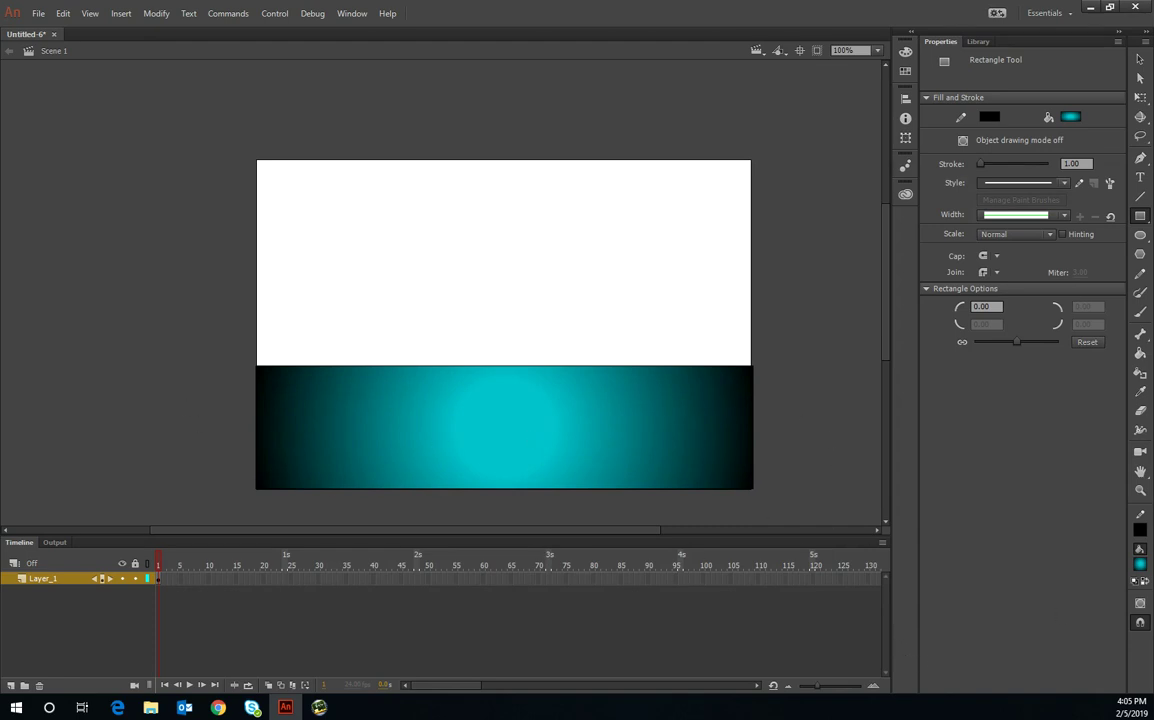
# Refill the ground with a wider teal gradient centred toward the left
pyautogui.click(1141, 355)
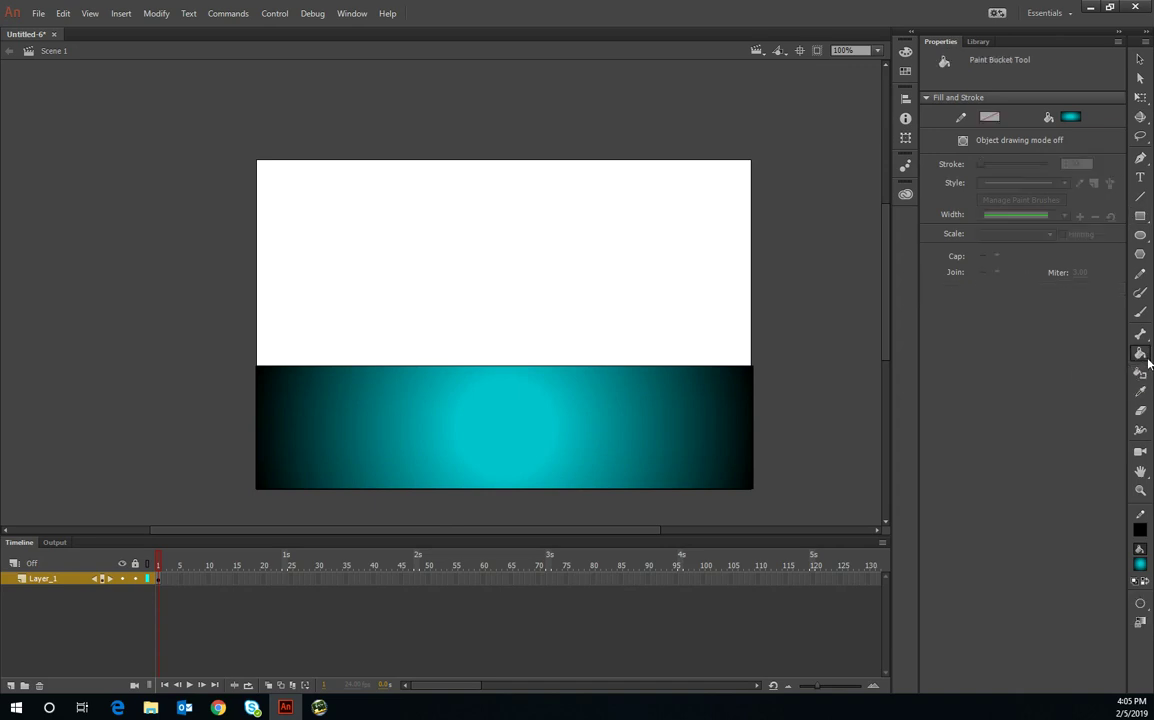
pyautogui.click(484, 435)
pyautogui.click(404, 402)
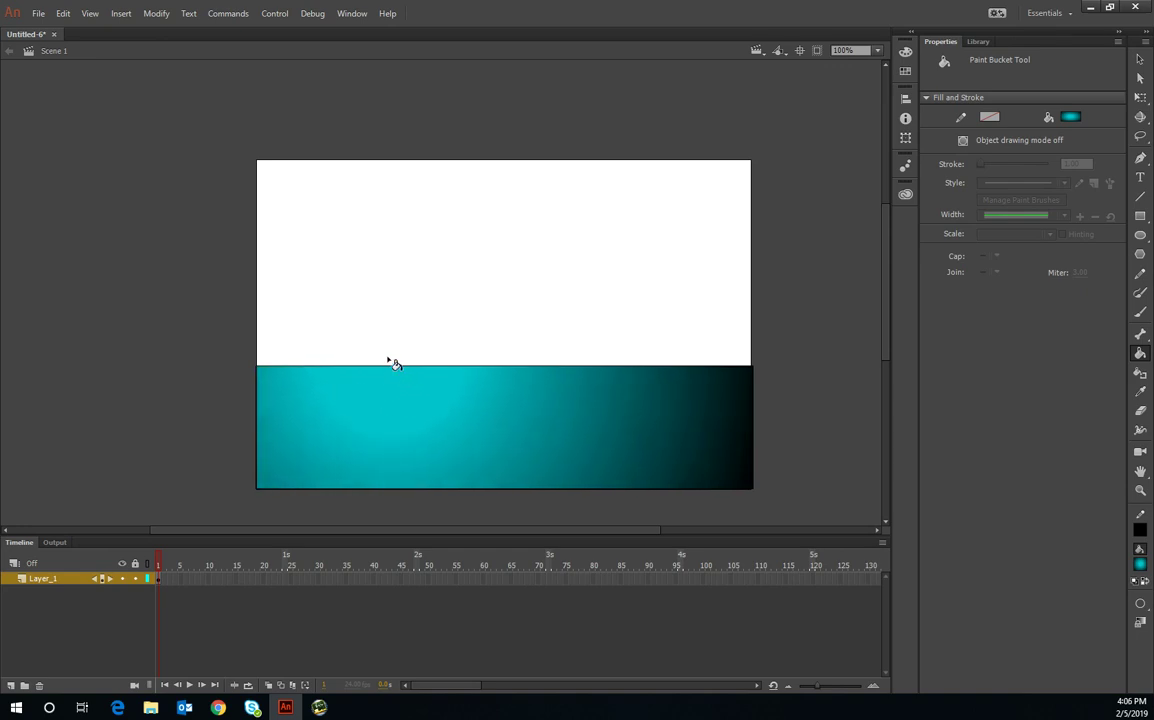
pyautogui.click(905, 50)
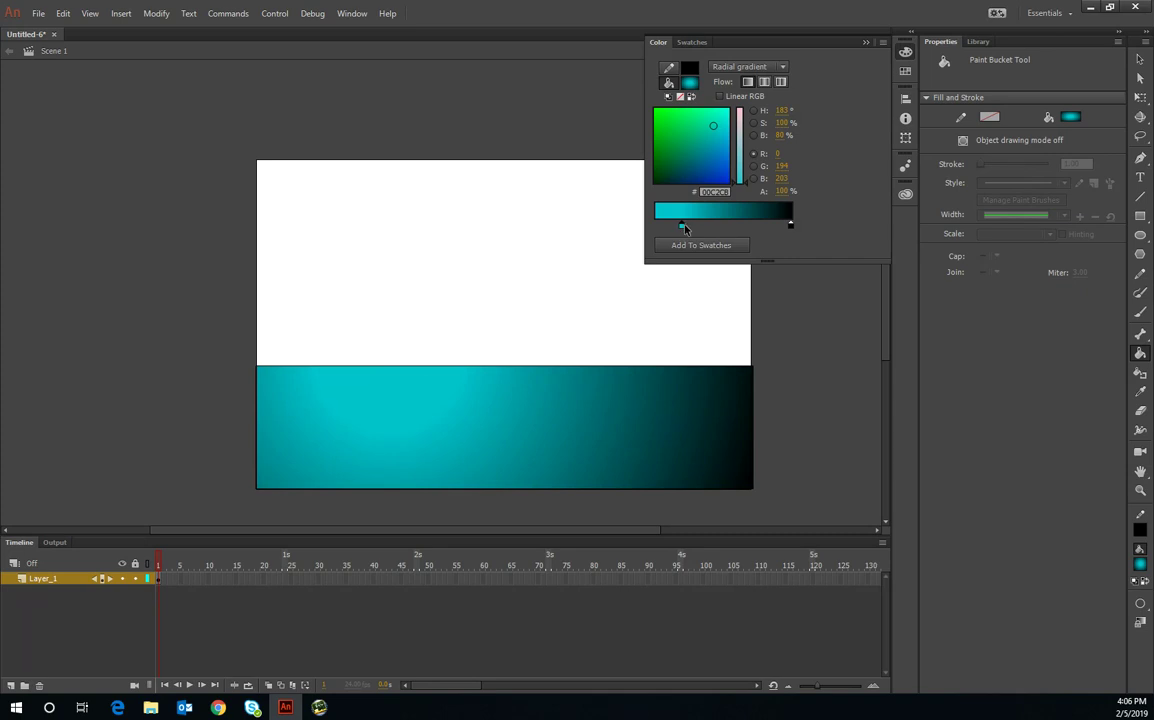
pyautogui.moveTo(710, 230); pyautogui.dragTo(745, 230)
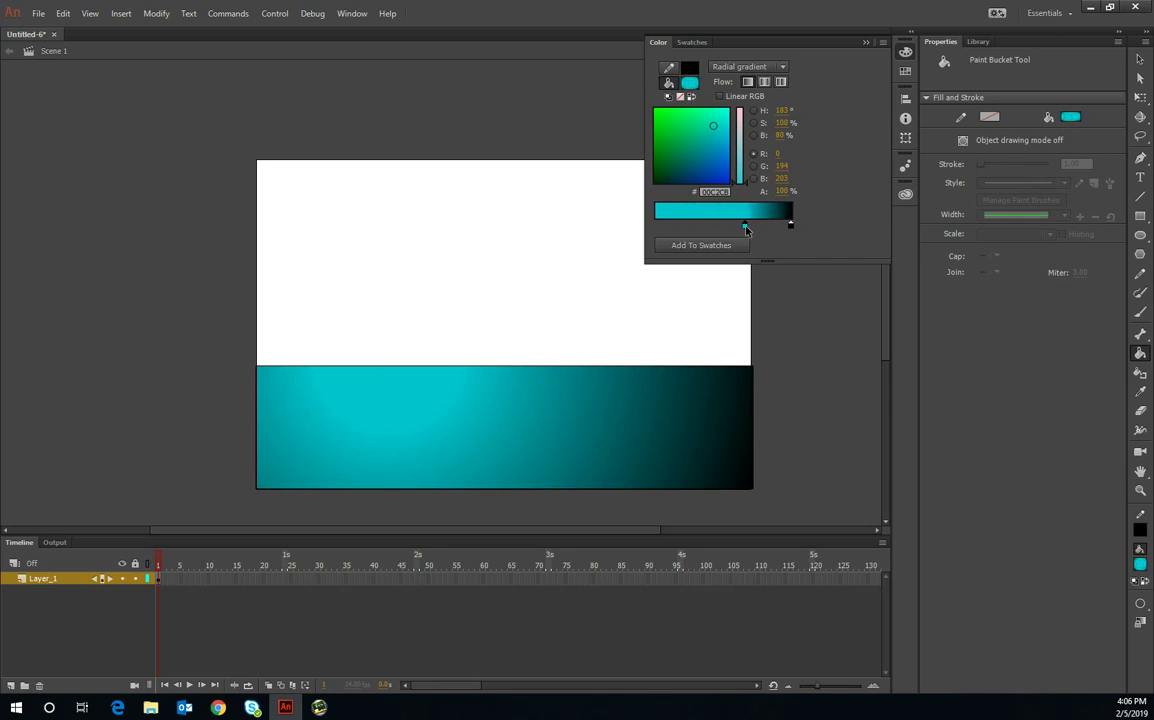
pyautogui.click(399, 395)
pyautogui.click(495, 420)
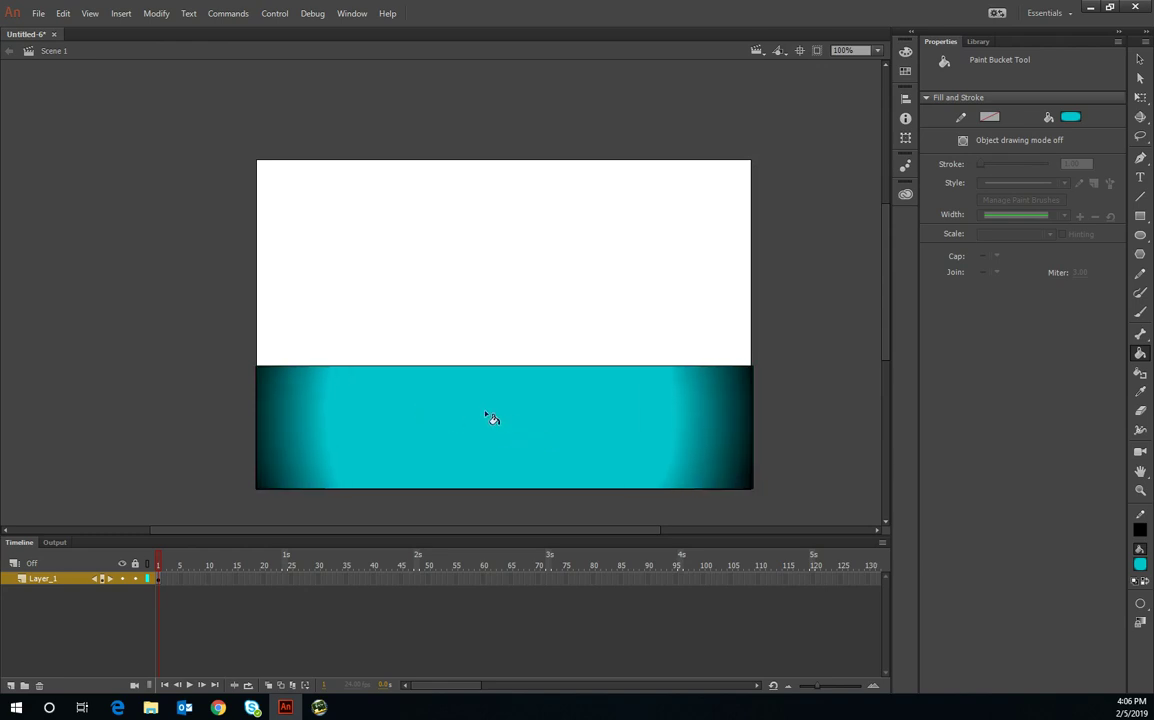
pyautogui.click(385, 370)
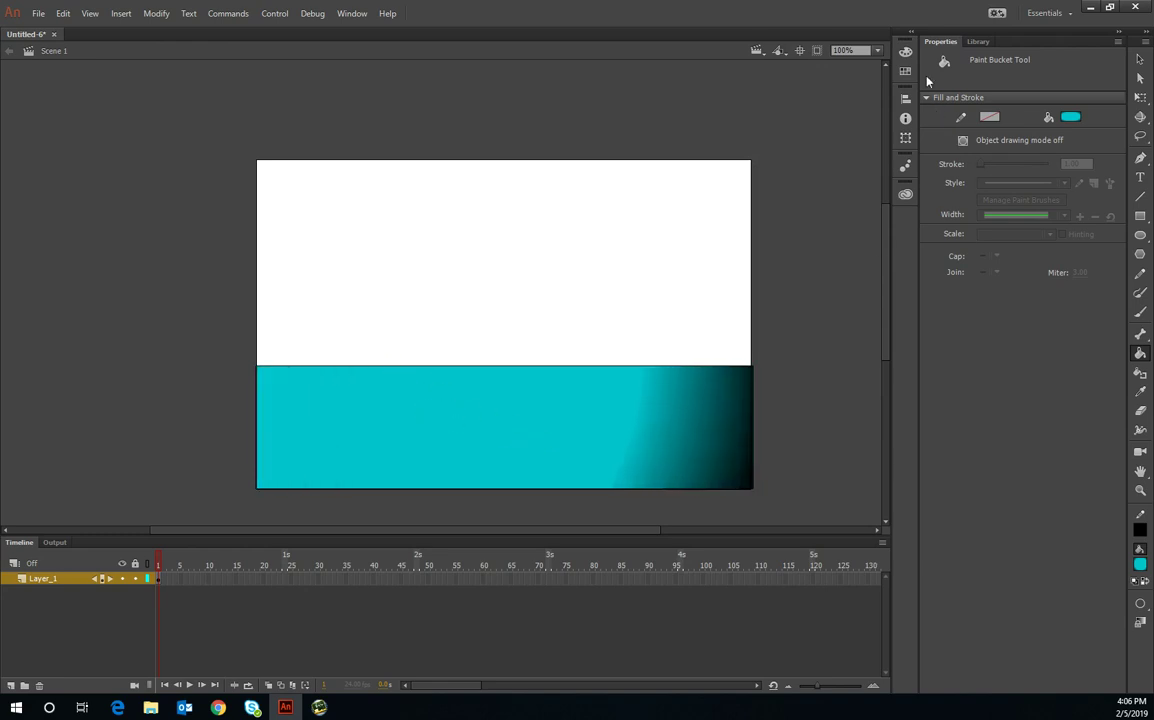
# Pull the dark edge left and angle the gradient to darken toward the bottom-right
pyautogui.click(905, 51)
pyautogui.moveTo(745, 230); pyautogui.dragTo(728, 227)
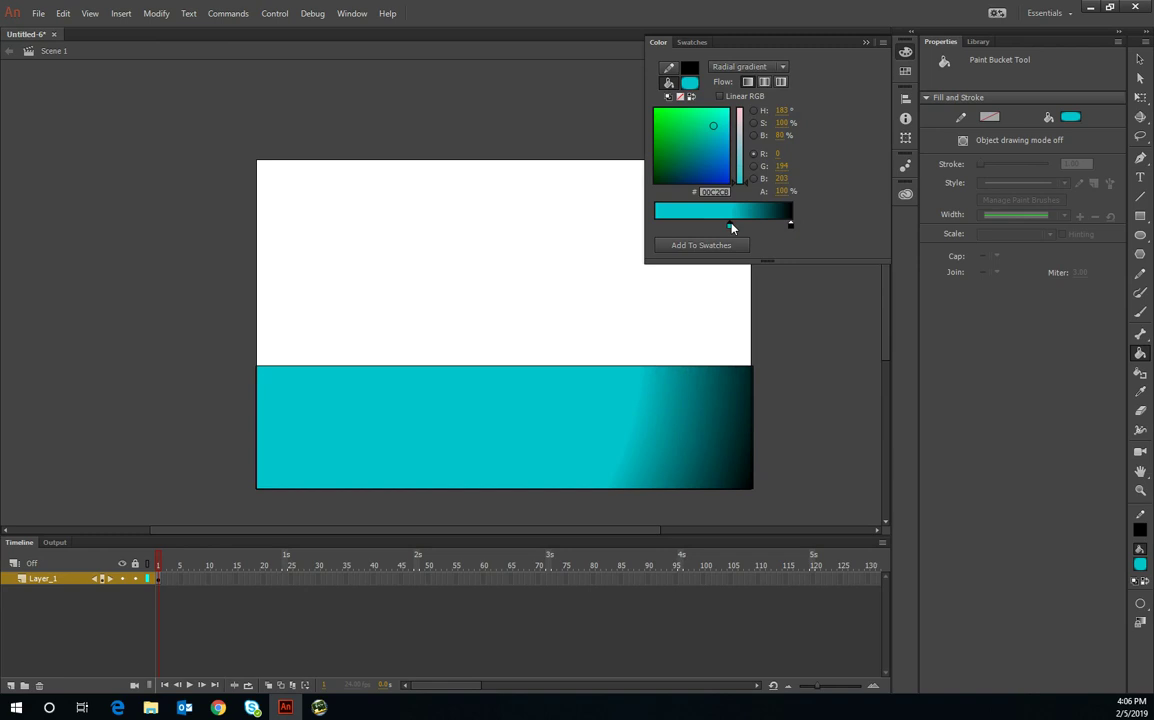
pyautogui.click(685, 455)
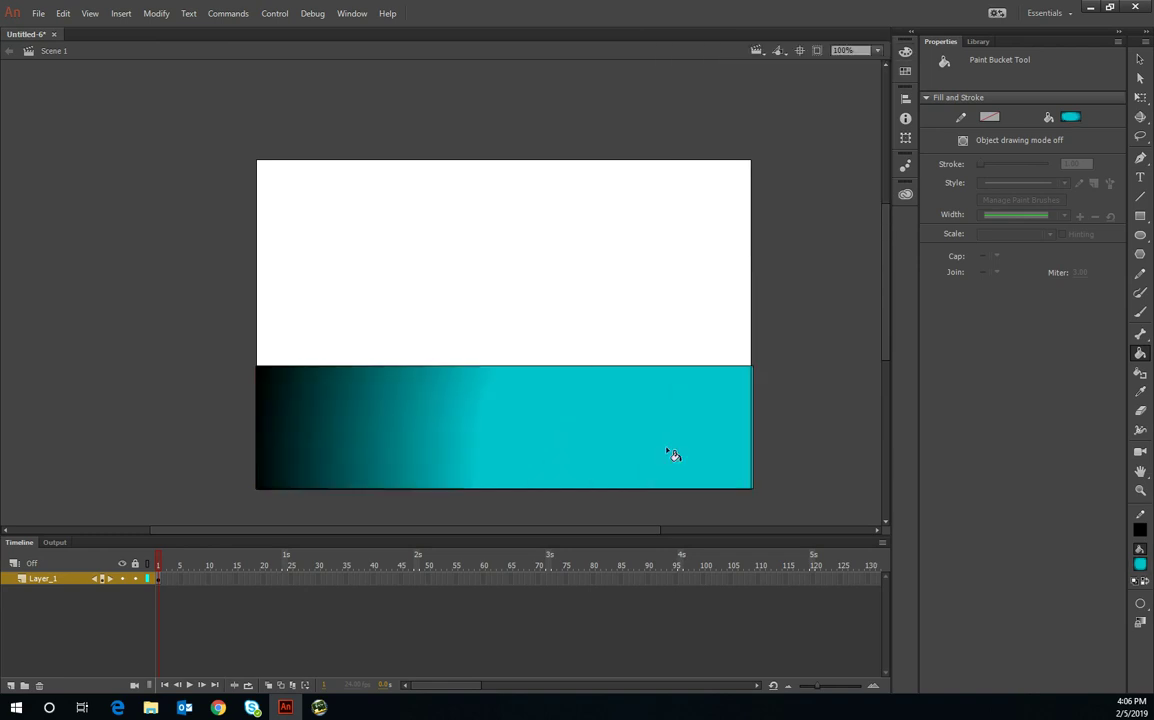
pyautogui.click(417, 381)
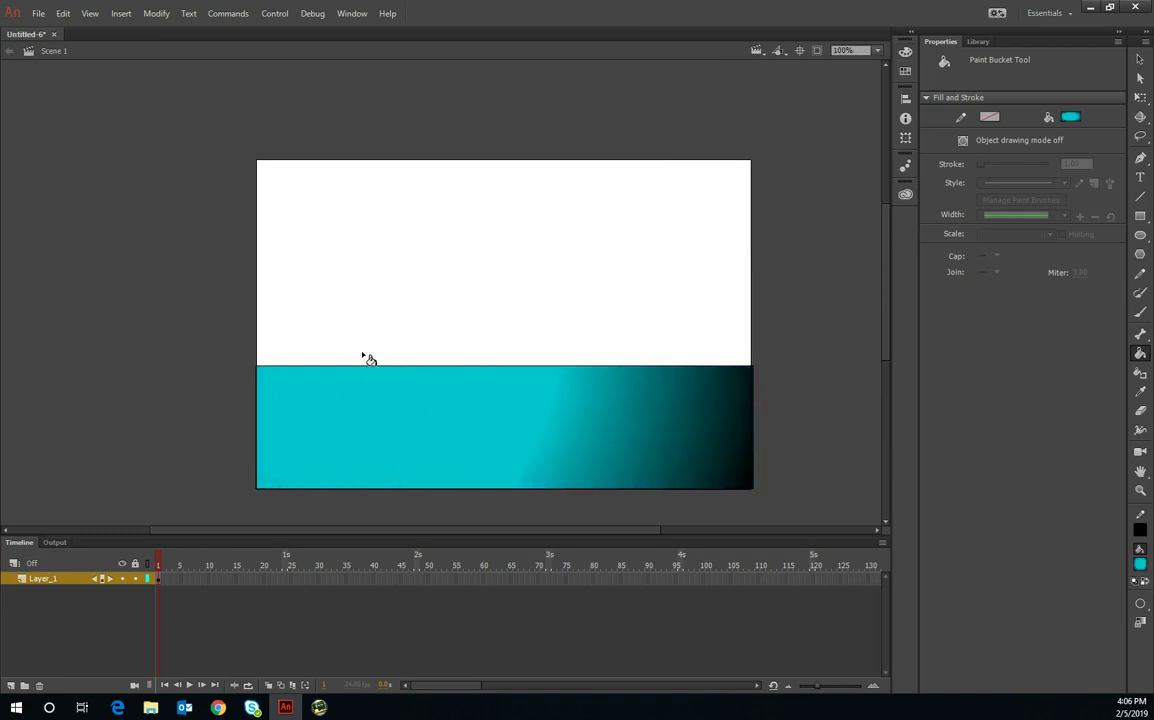
pyautogui.moveTo(541, 437)
pyautogui.mouseDown()
pyautogui.moveTo(343, 350)
pyautogui.moveTo(380, 220)
pyautogui.mouseUp()
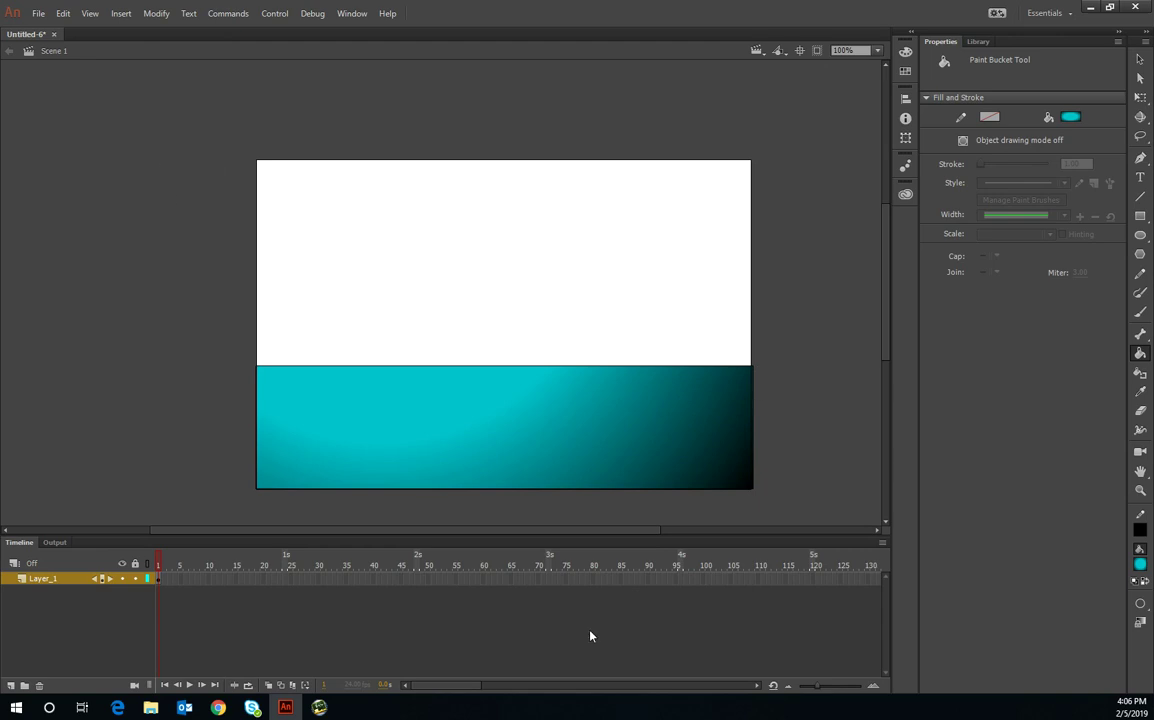
# Rename Layer_1 to 'Background' and lock it
pyautogui.doubleClick(38, 580)
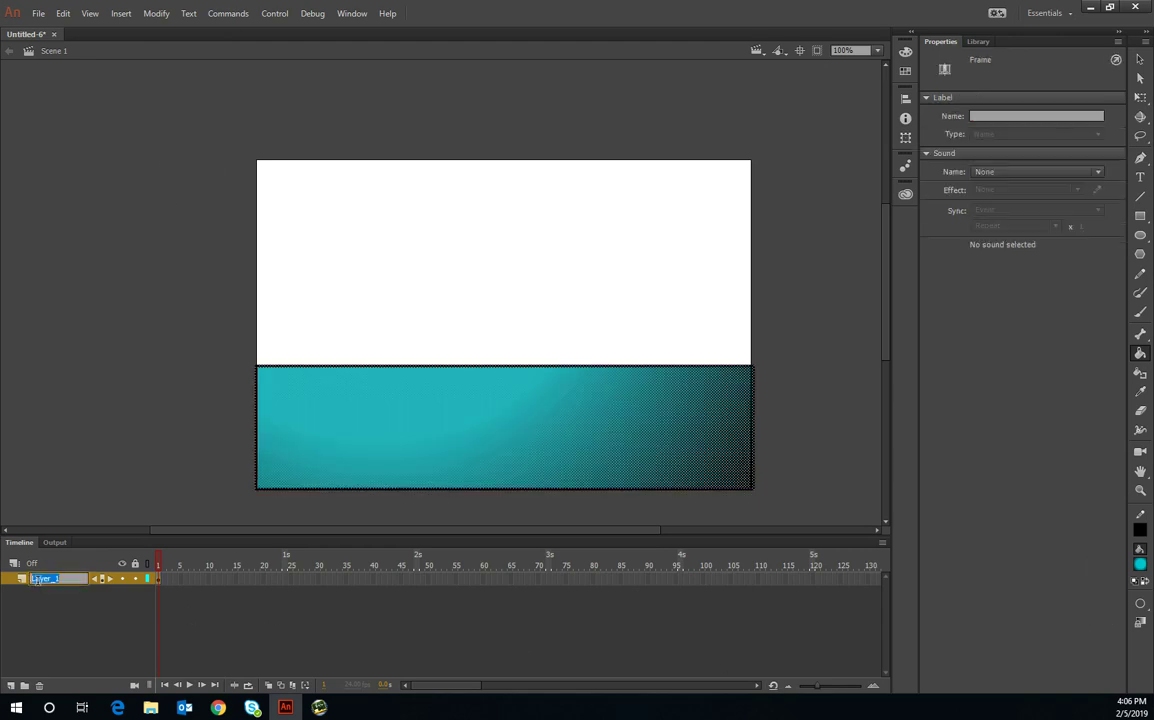
pyautogui.write('Back')
pyautogui.write('ground')
pyautogui.press('Return')
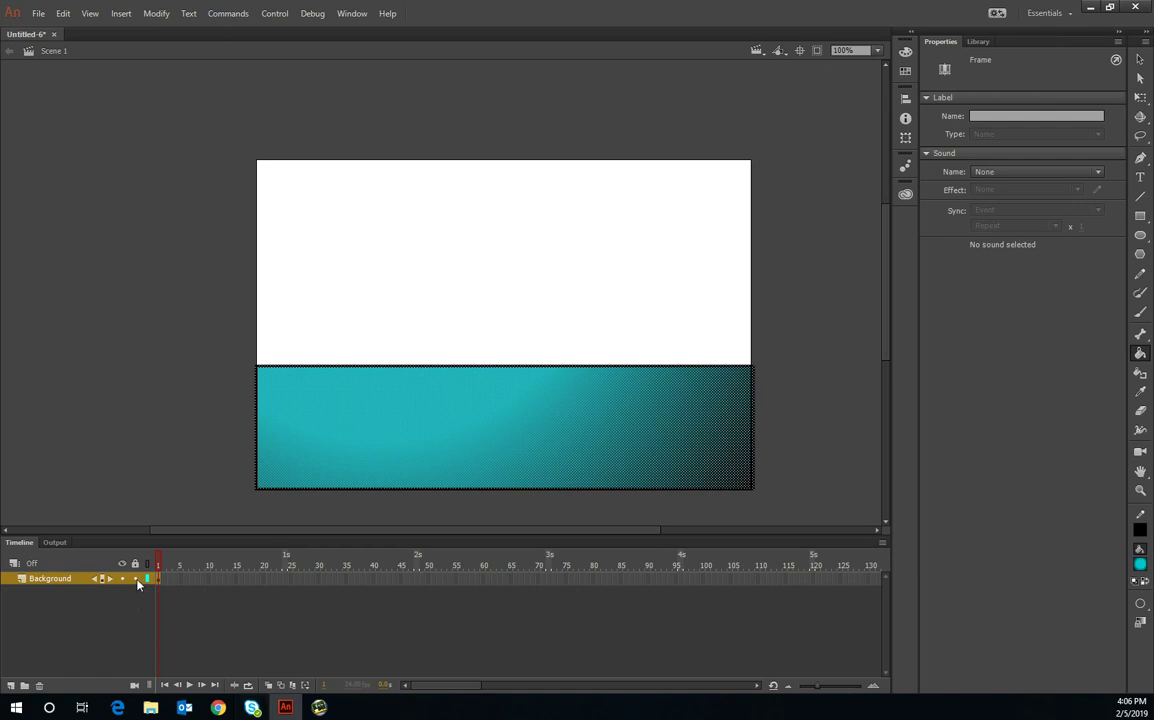
pyautogui.click(136, 579)
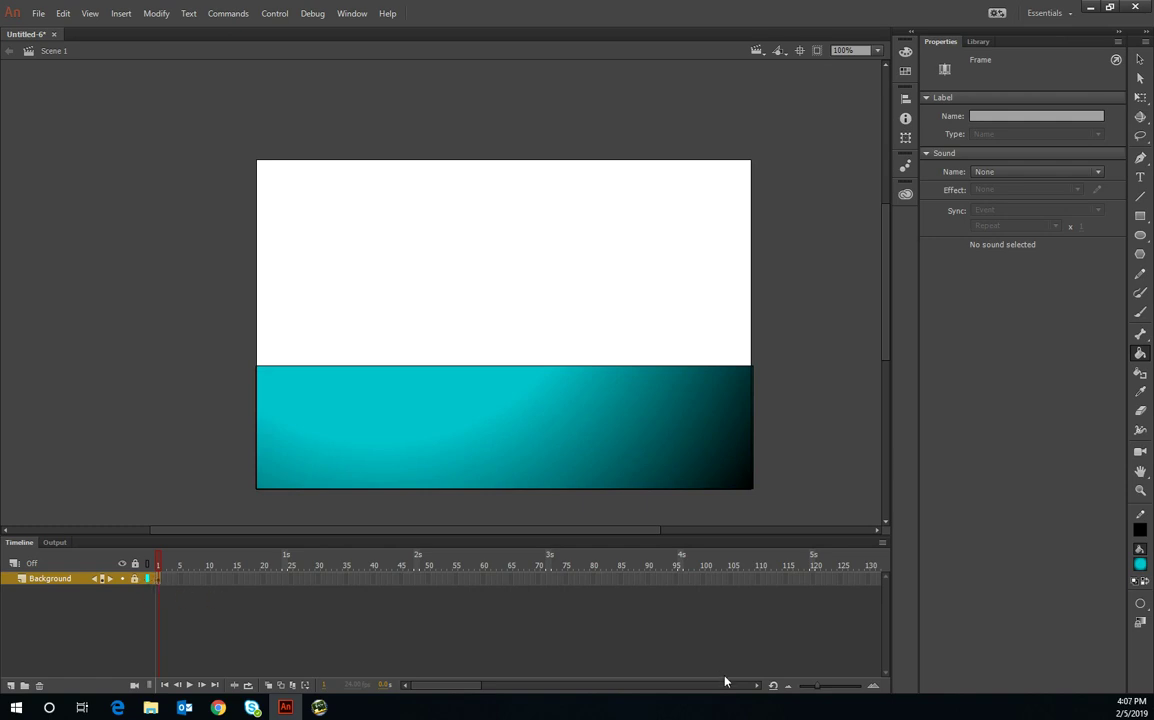
pyautogui.click(879, 580)
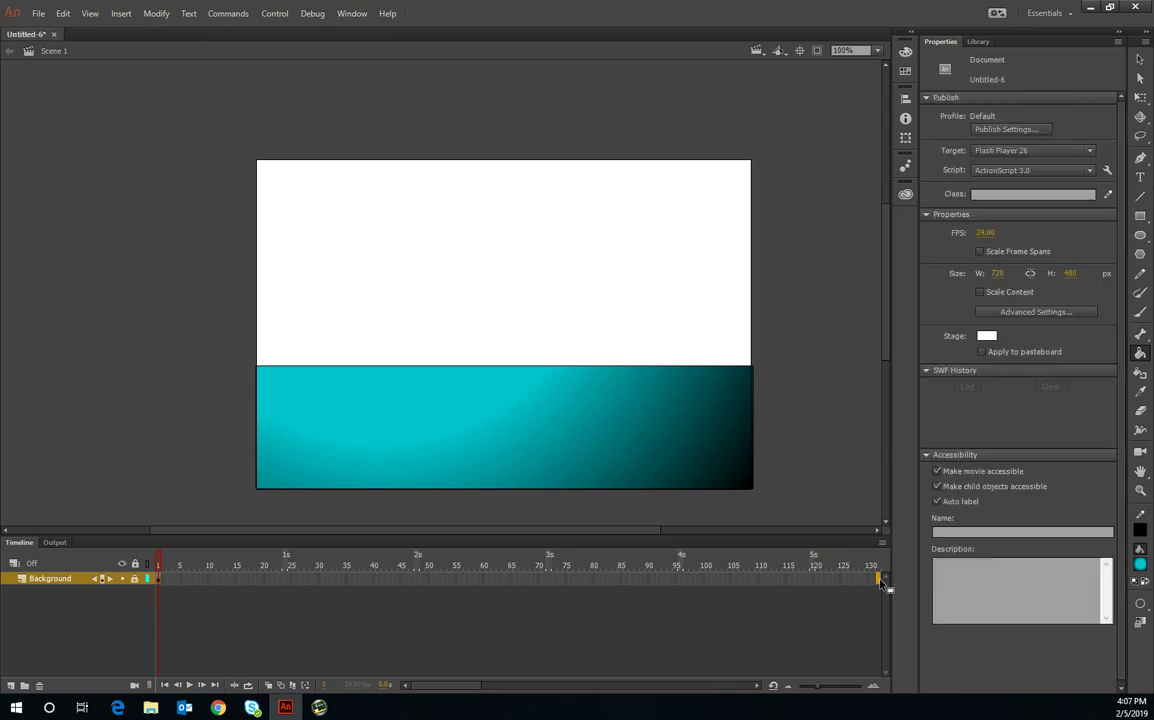
# Insert a keyframe at frame 131 on the Background layer
pyautogui.rightClick(881, 585)
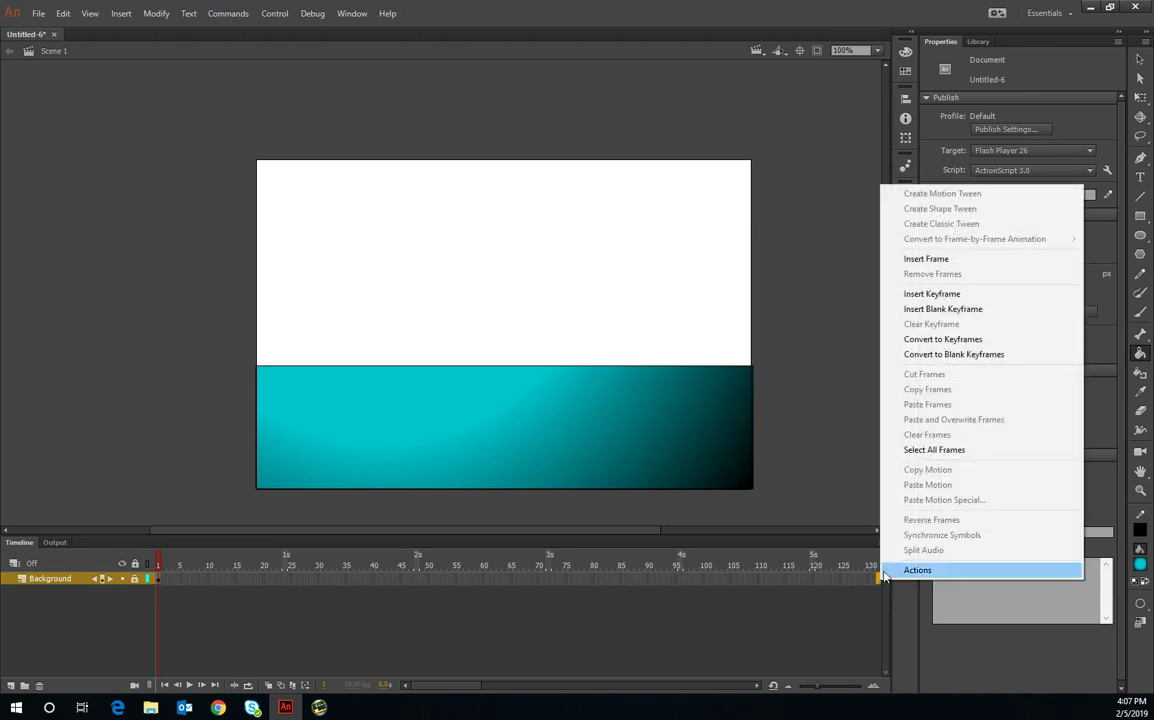
pyautogui.click(932, 293)
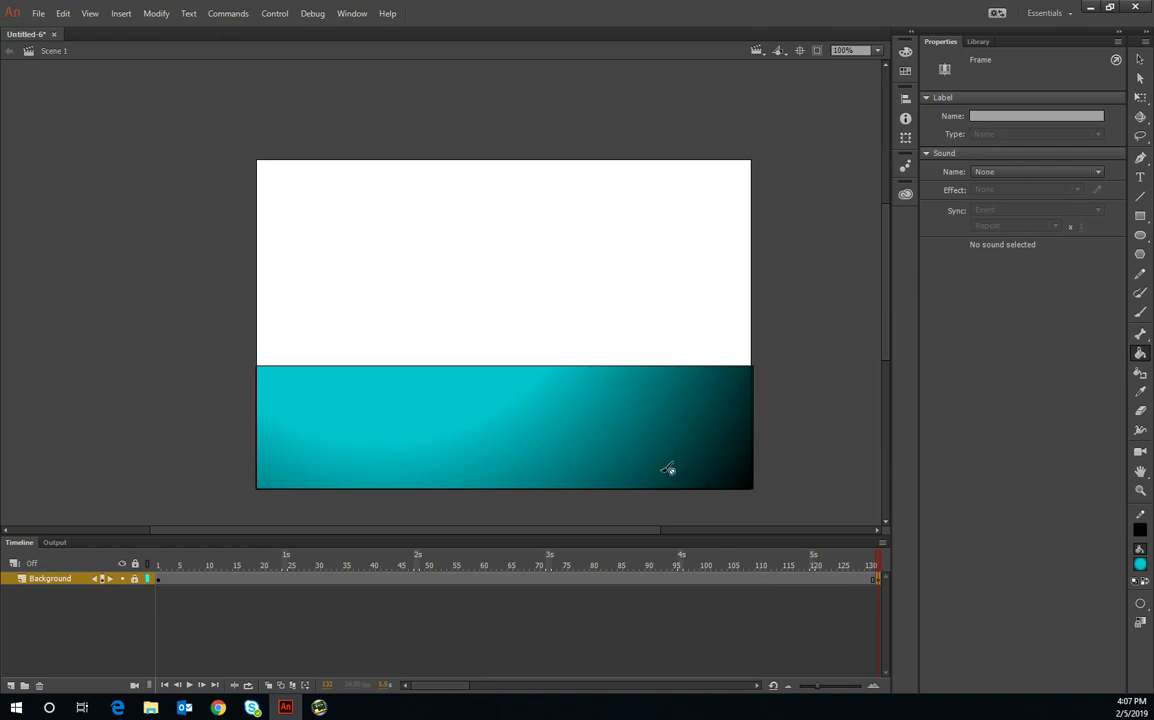
pyautogui.click(47, 584)
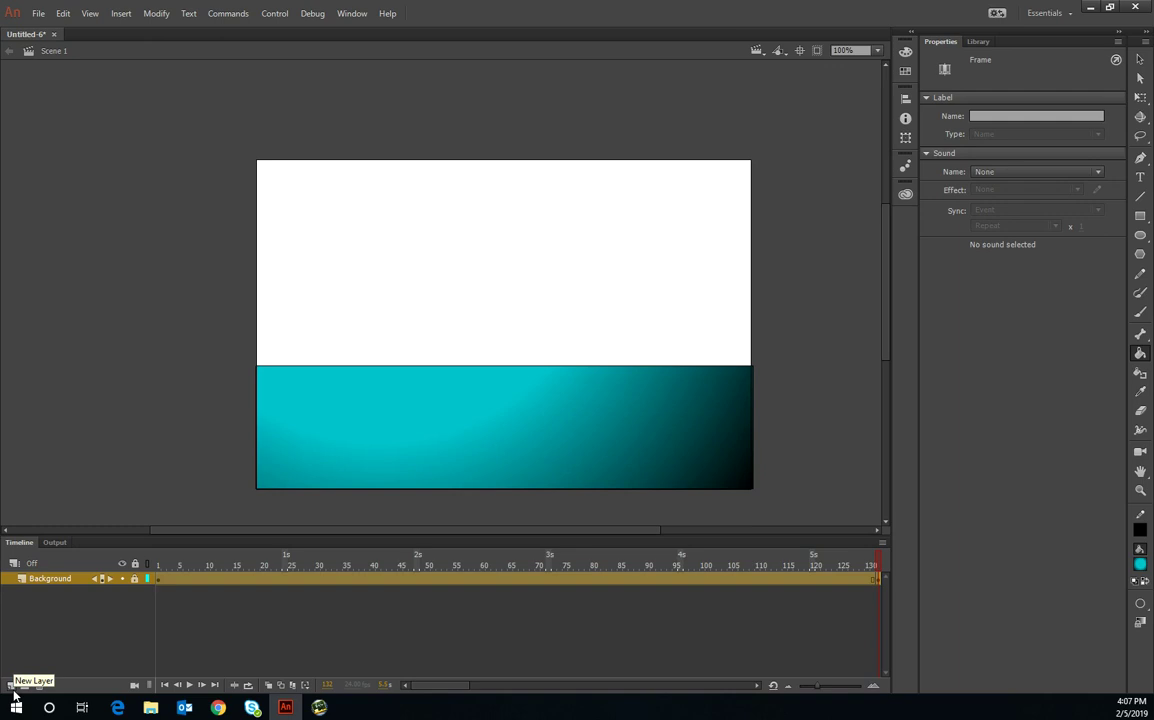
# Add a new layer above Background and name it 'Ball'
pyautogui.click(11, 687)
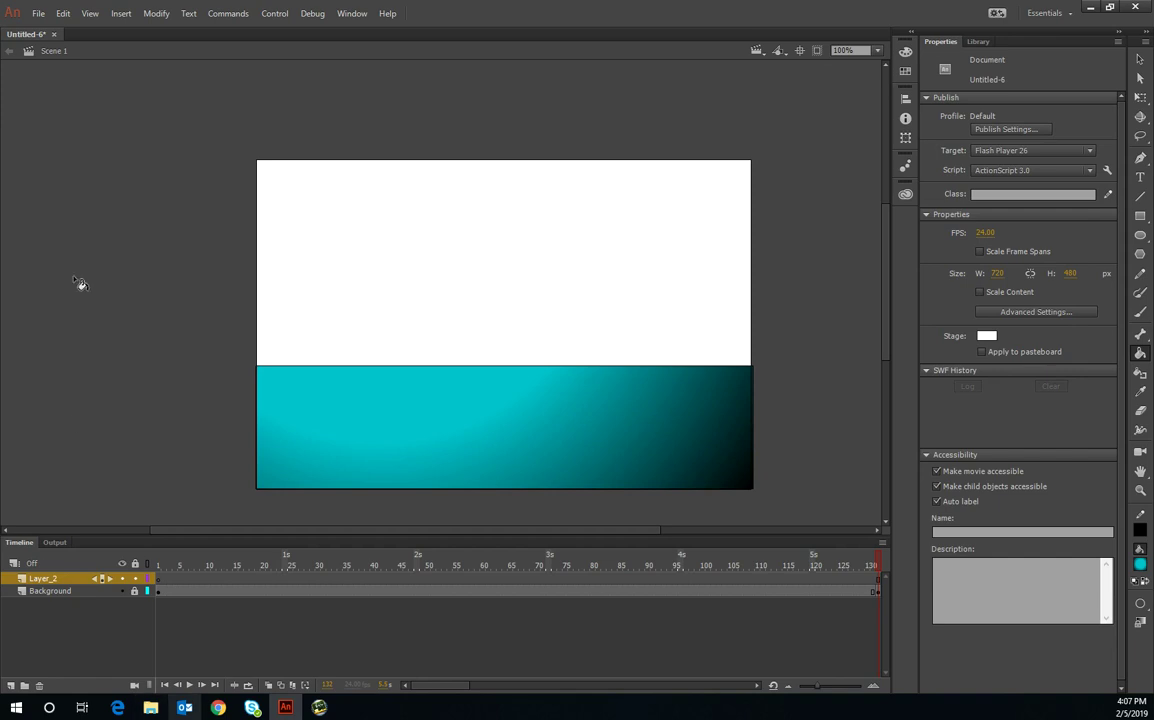
pyautogui.doubleClick(55, 581)
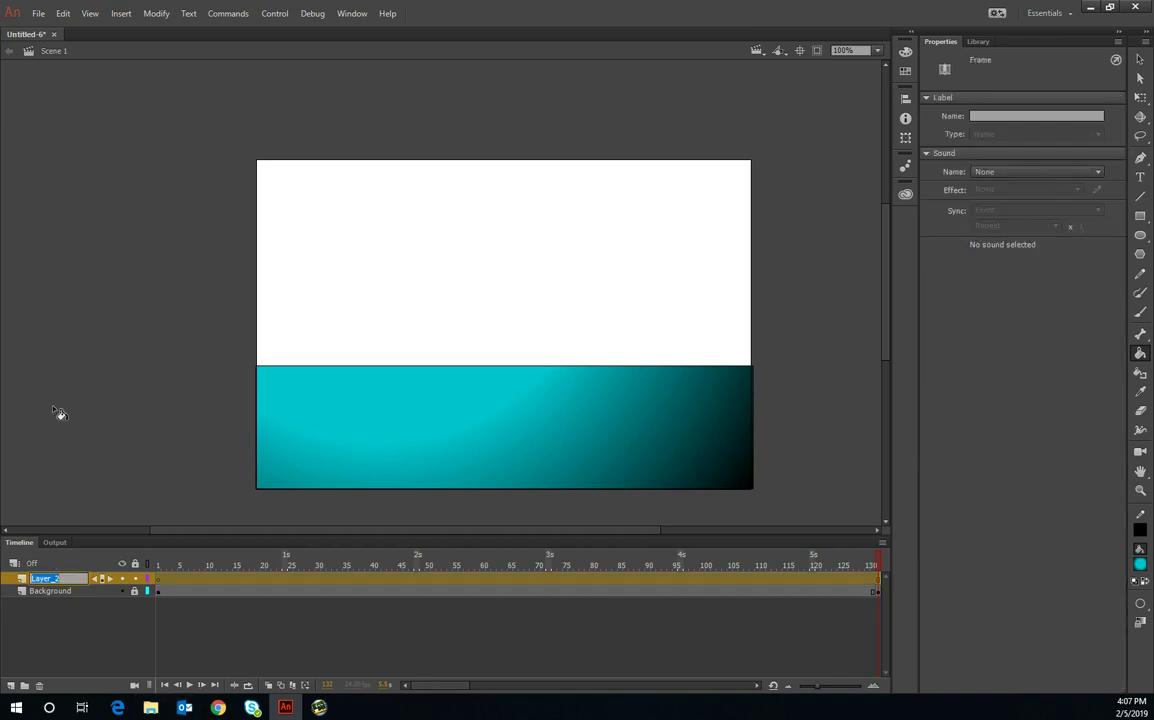
pyautogui.write('BA')
pyautogui.press('Return')
# Select the Ball layer's frames from frame 18 onward and remove them
pyautogui.click(794, 522)
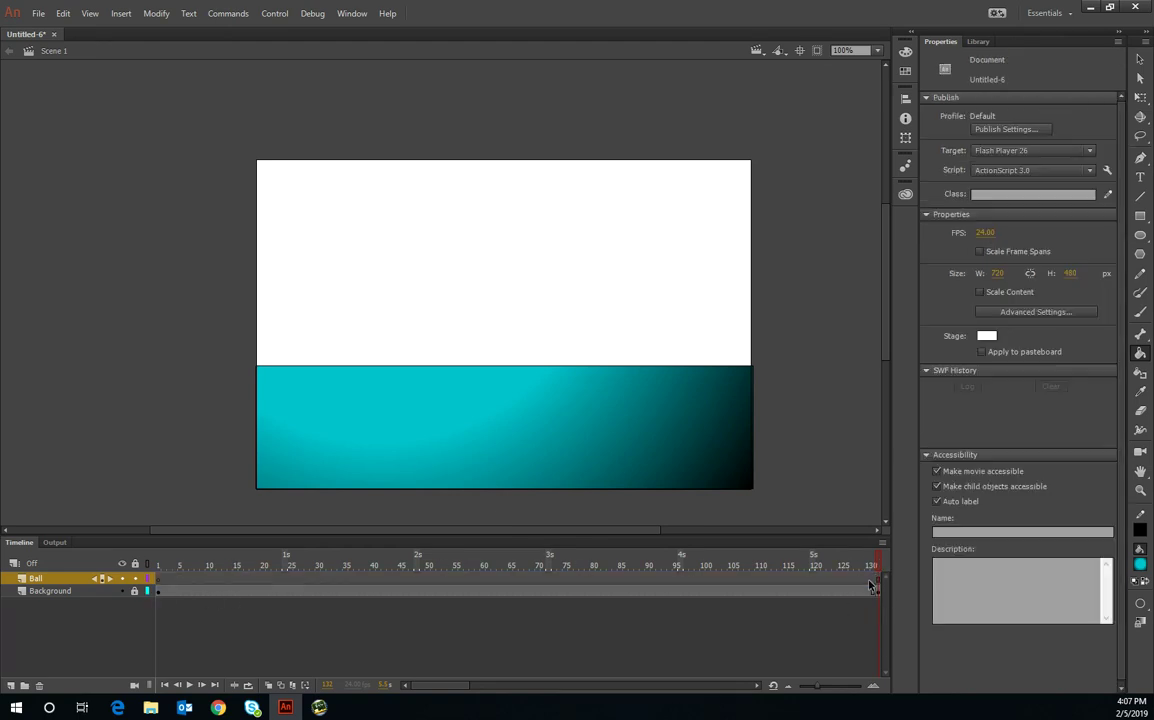
pyautogui.moveTo(872, 579); pyautogui.dragTo(240, 573)
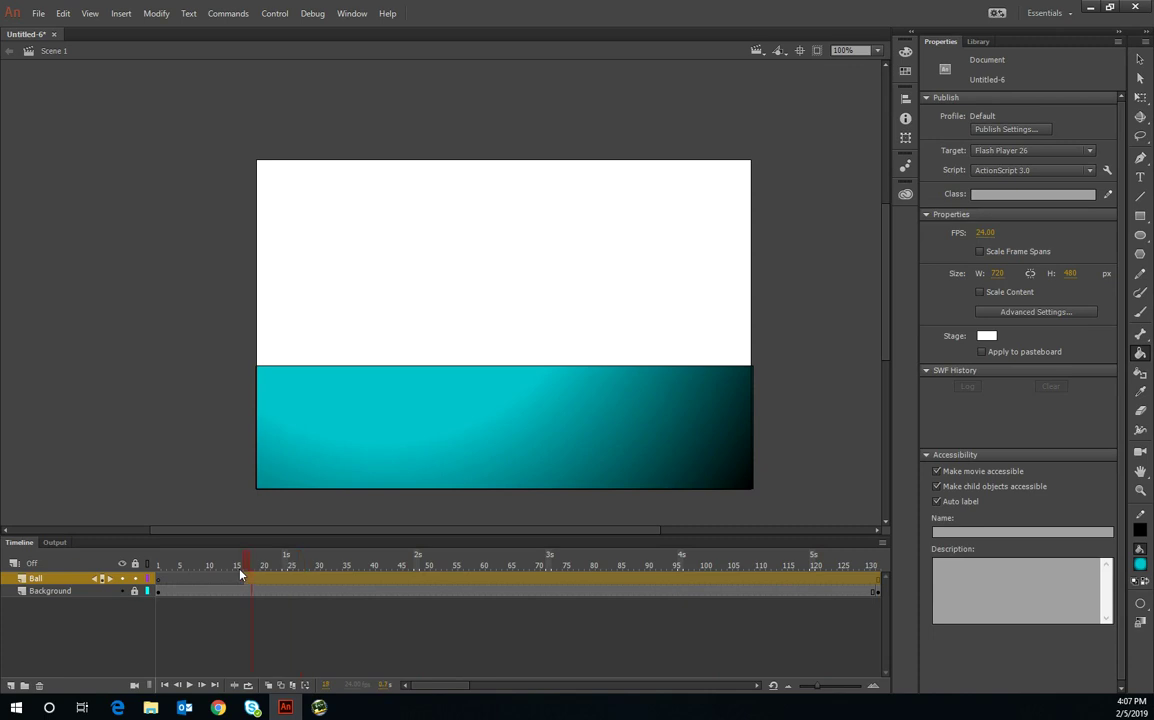
pyautogui.click(166, 580)
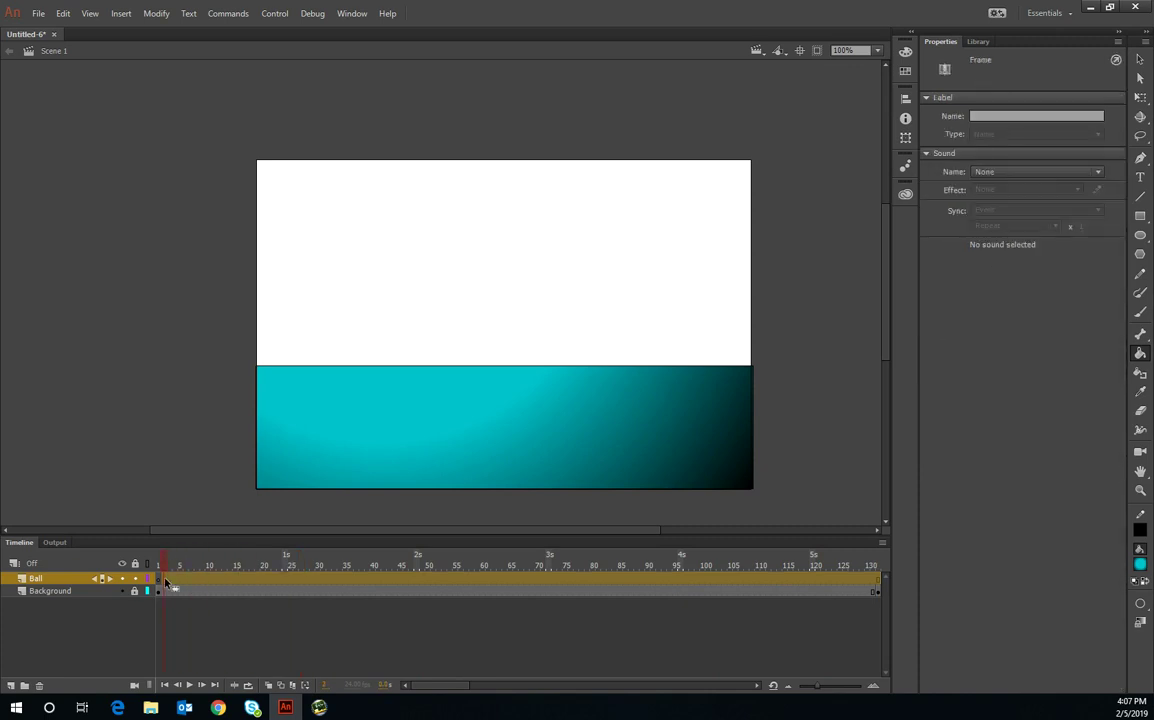
pyautogui.rightClick(166, 580)
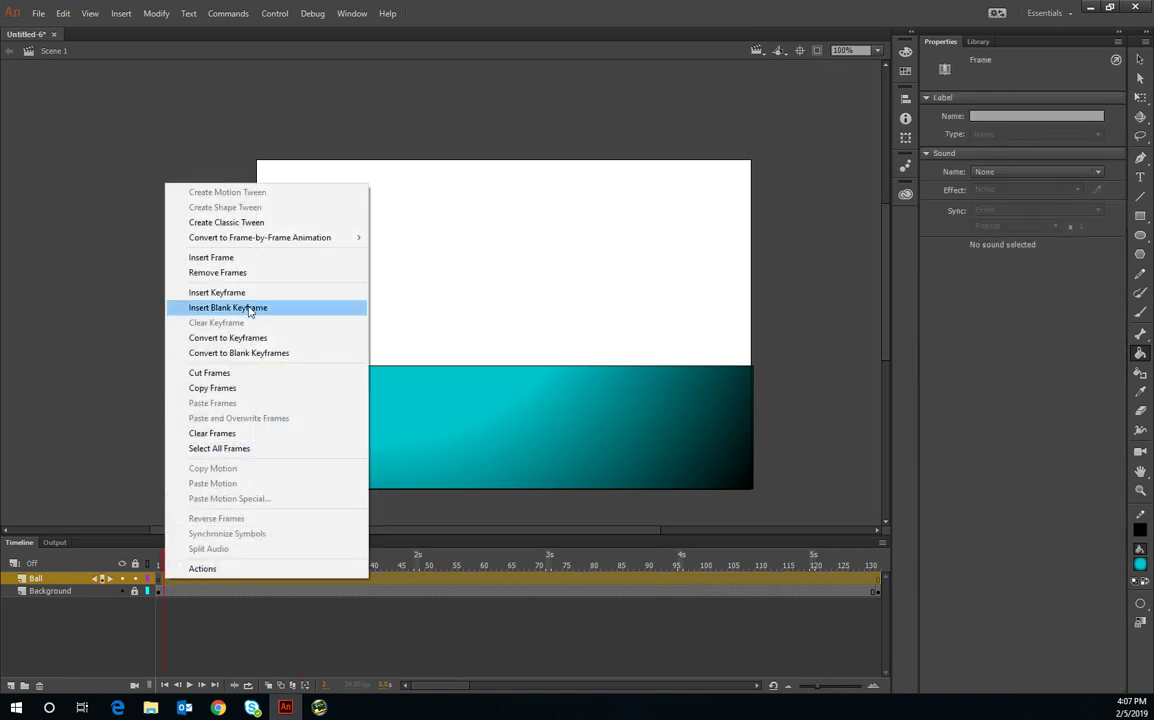
pyautogui.click(260, 271)
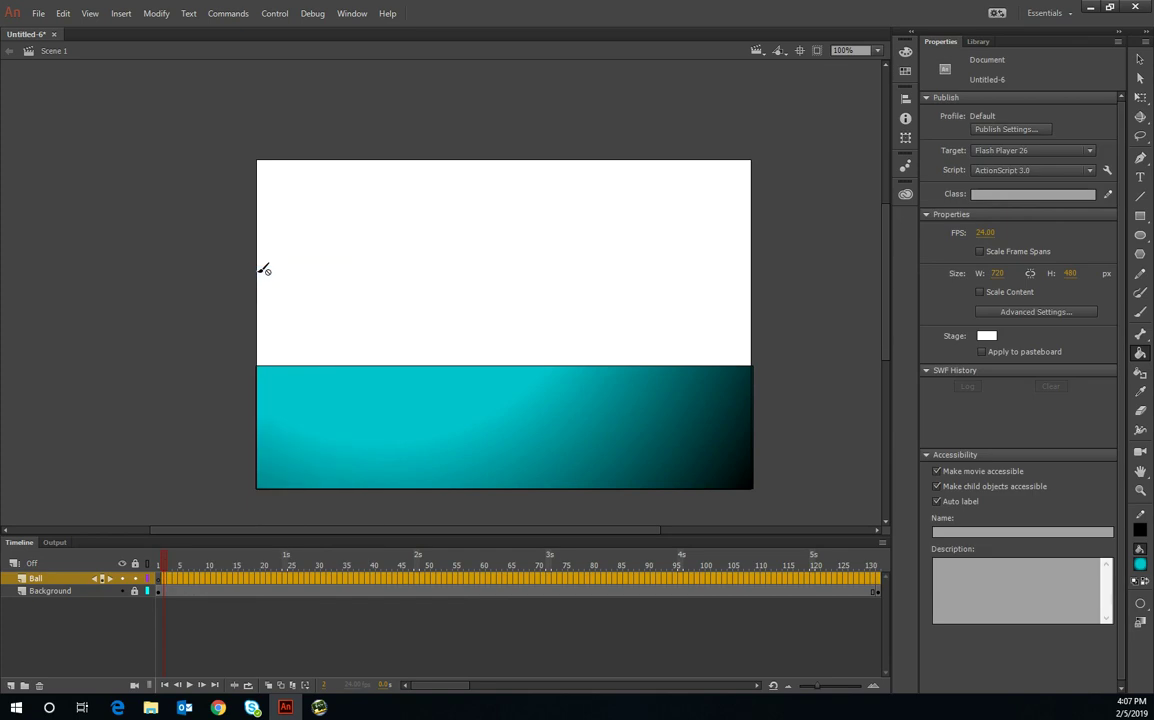
# Remove the remaining extra Ball frames and return the playhead to frame 1
pyautogui.click(197, 578)
pyautogui.click(160, 580)
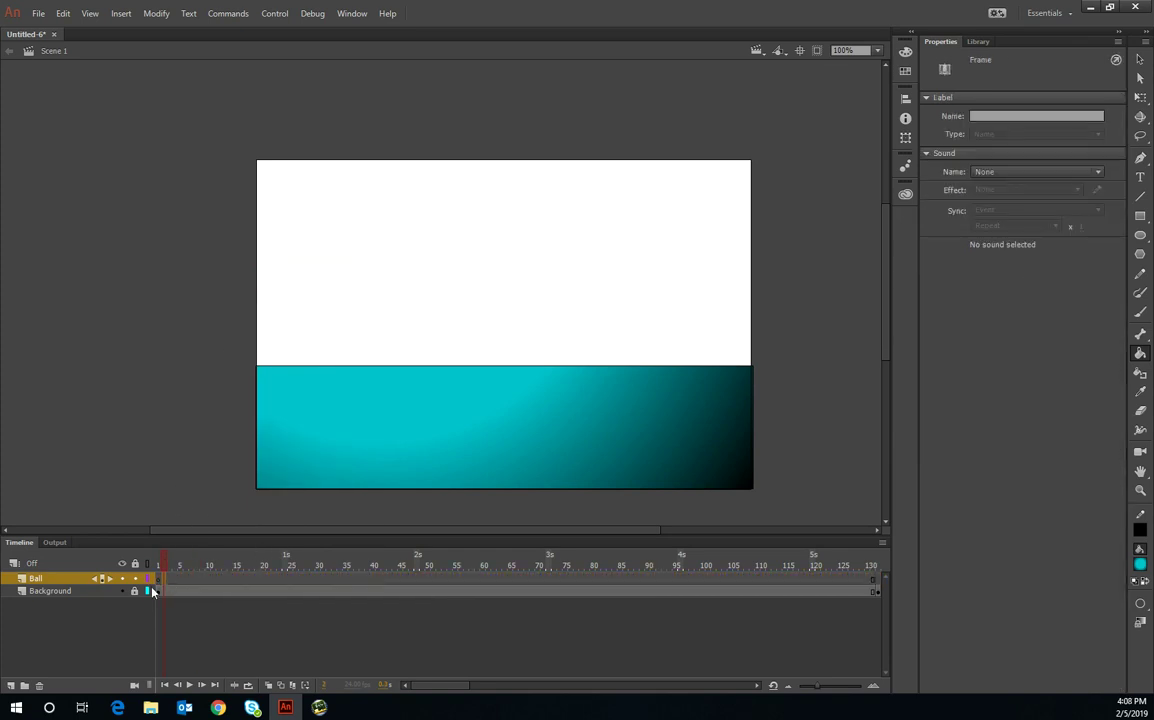
pyautogui.moveTo(876, 579); pyautogui.dragTo(160, 588)
pyautogui.rightClick(160, 588)
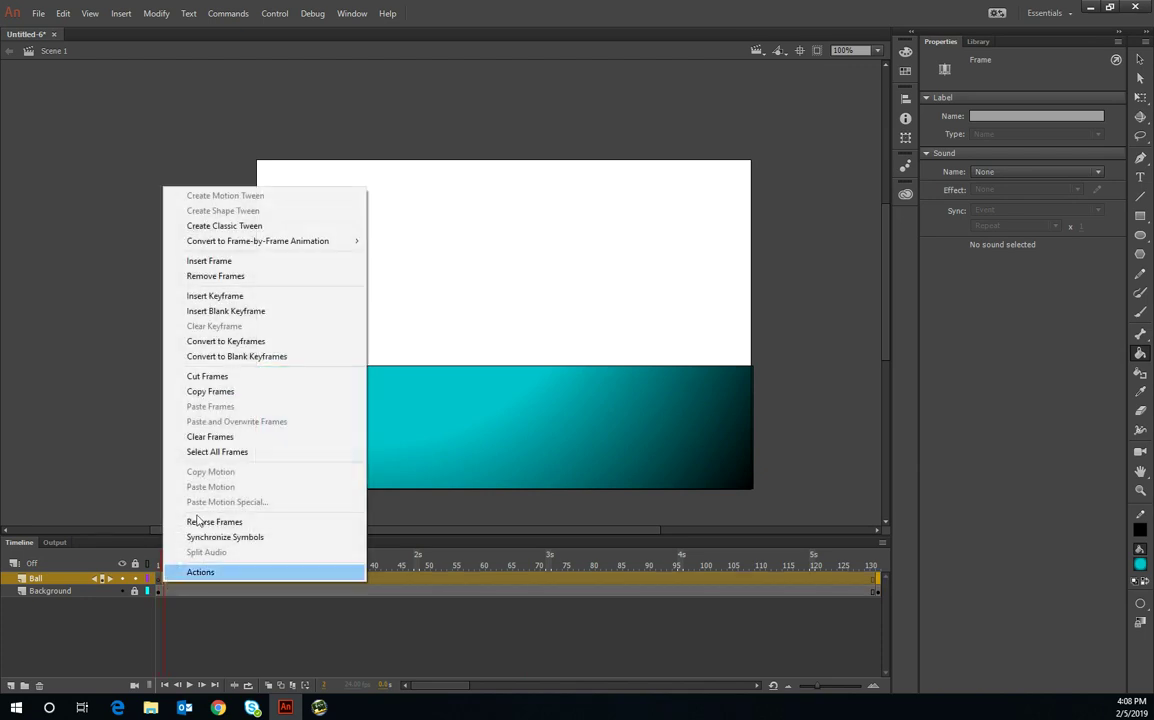
pyautogui.click(266, 274)
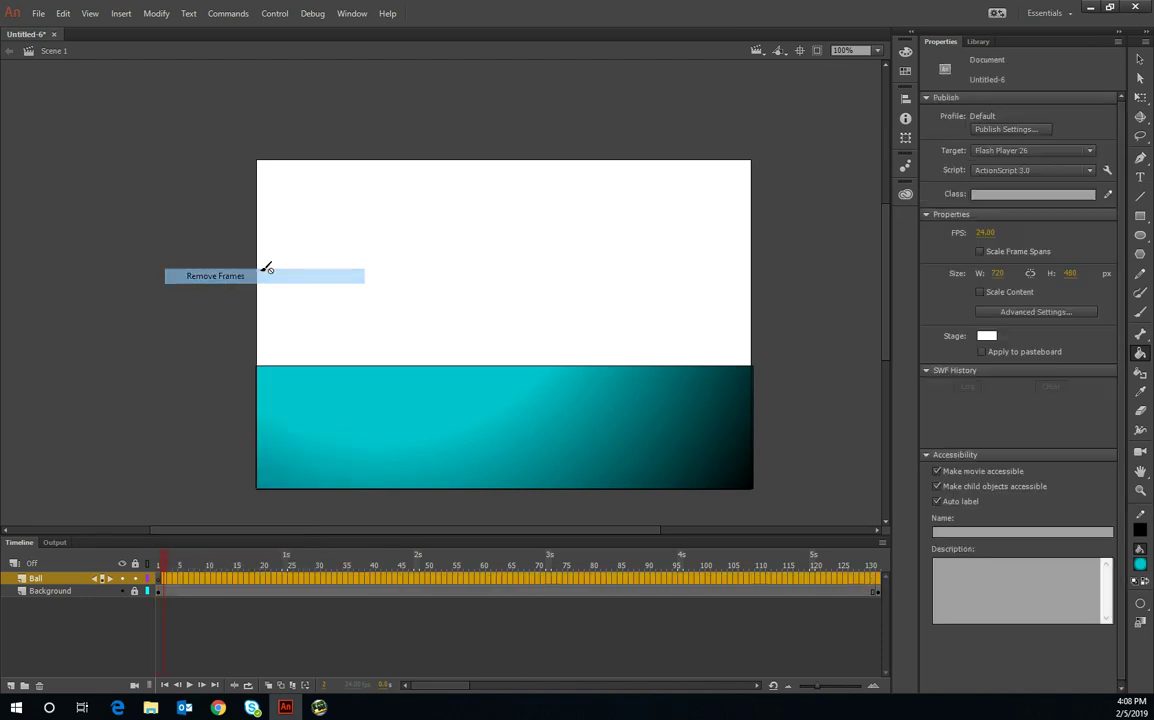
pyautogui.click(294, 579)
pyautogui.click(165, 580)
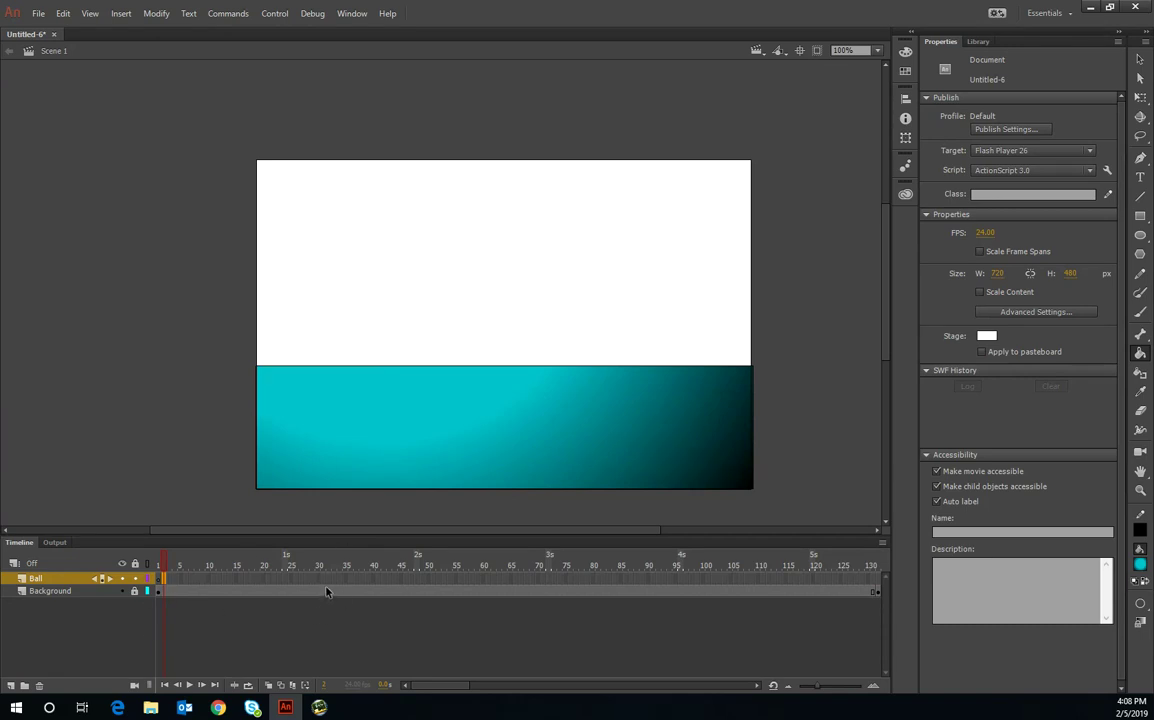
pyautogui.click(158, 580)
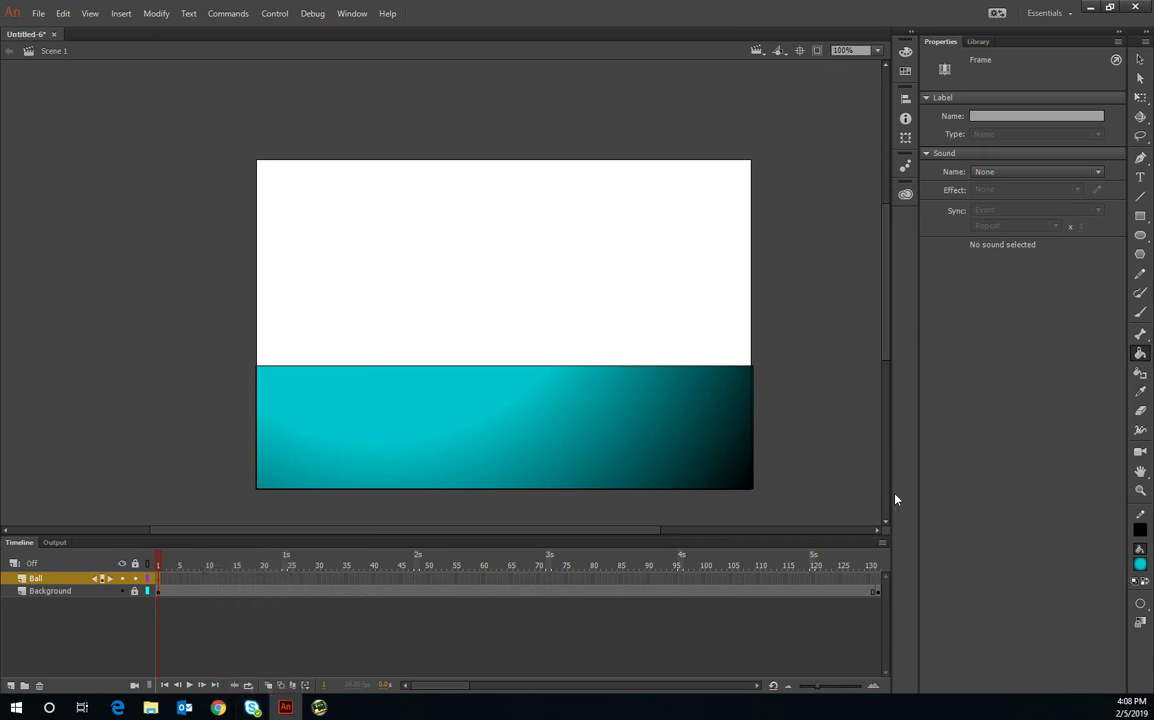
# Choose the Oval tool with a minty green-to-black radial gradient fill
pyautogui.click(1140, 234)
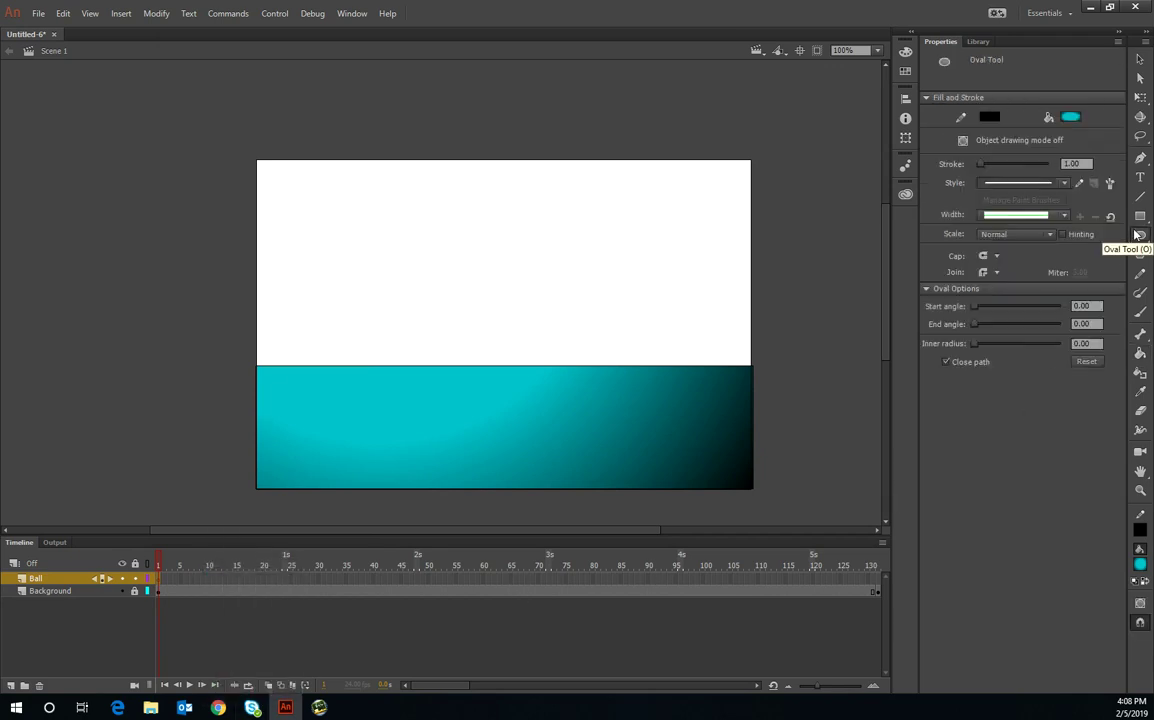
pyautogui.click(1140, 564)
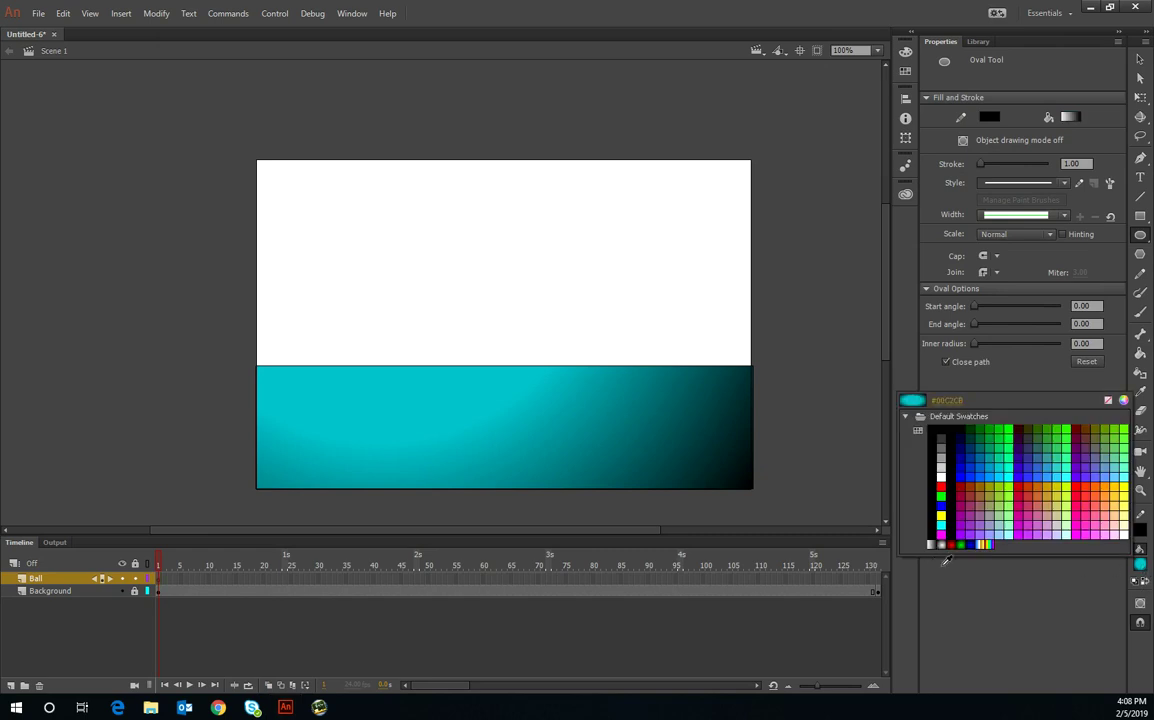
pyautogui.click(961, 541)
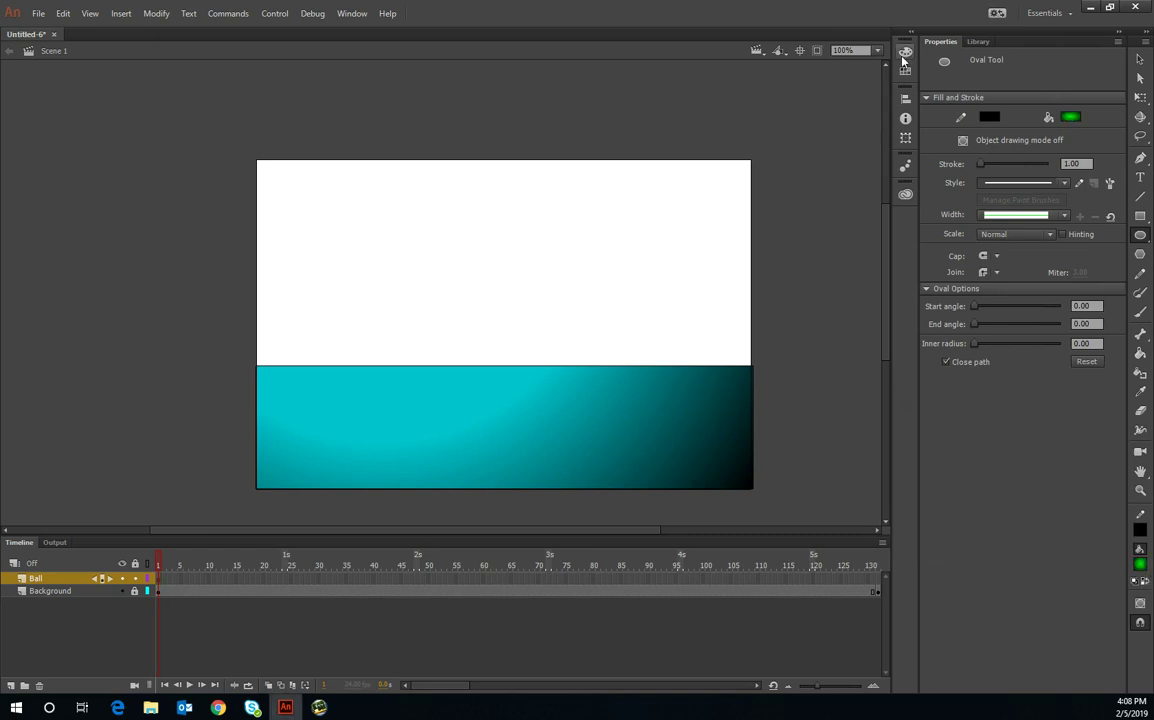
pyautogui.click(1140, 566)
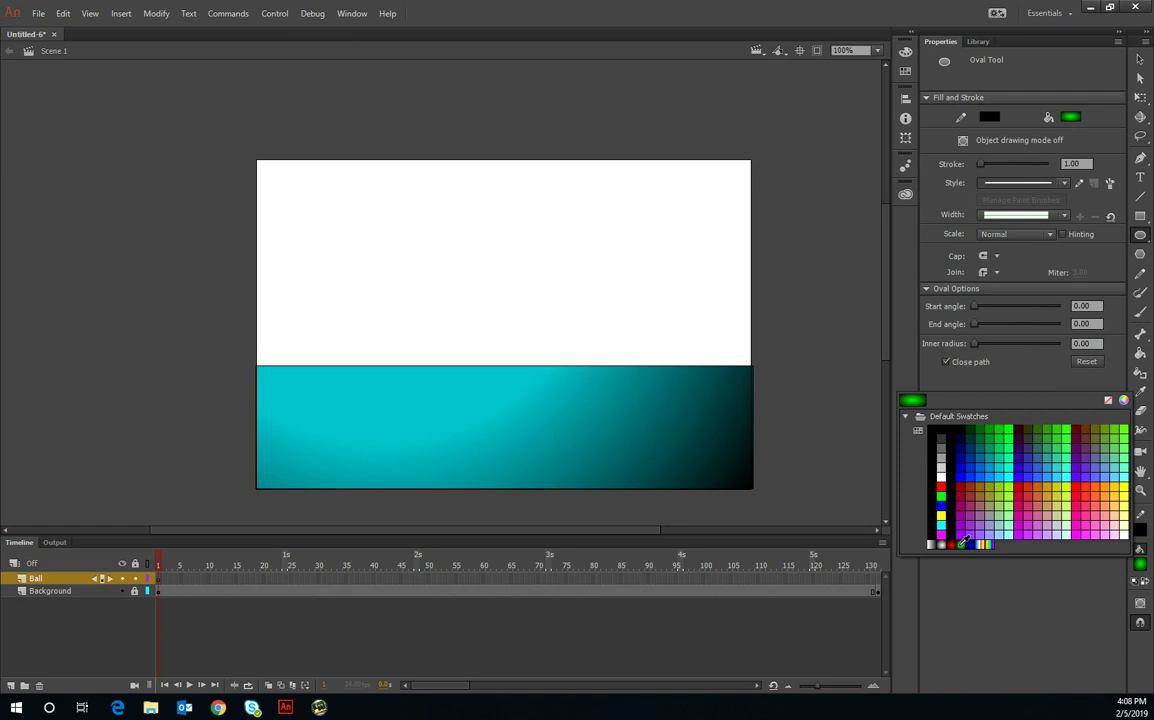
pyautogui.click(1139, 568)
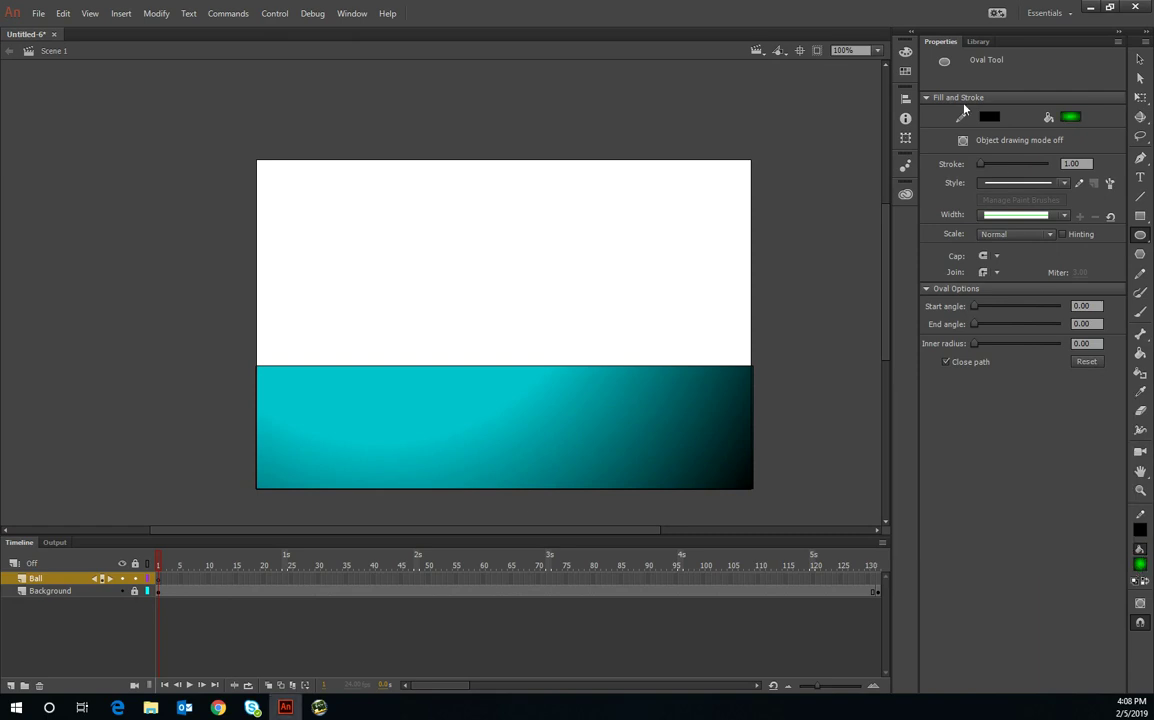
pyautogui.click(905, 51)
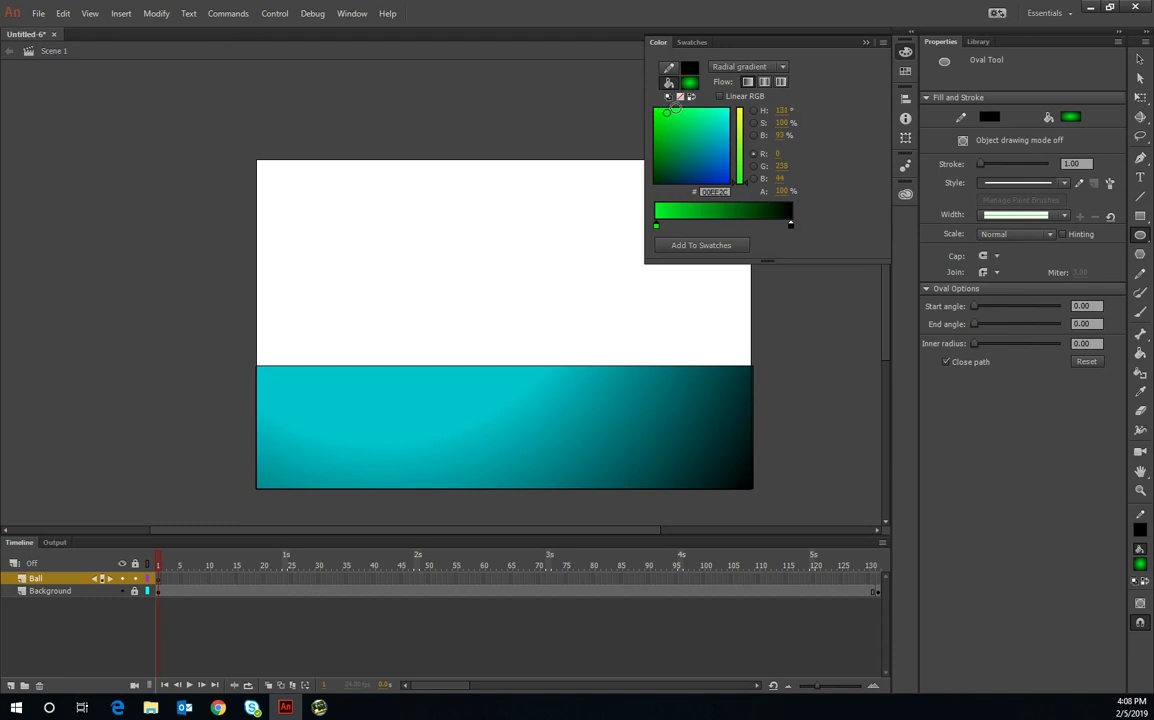
pyautogui.click(680, 109)
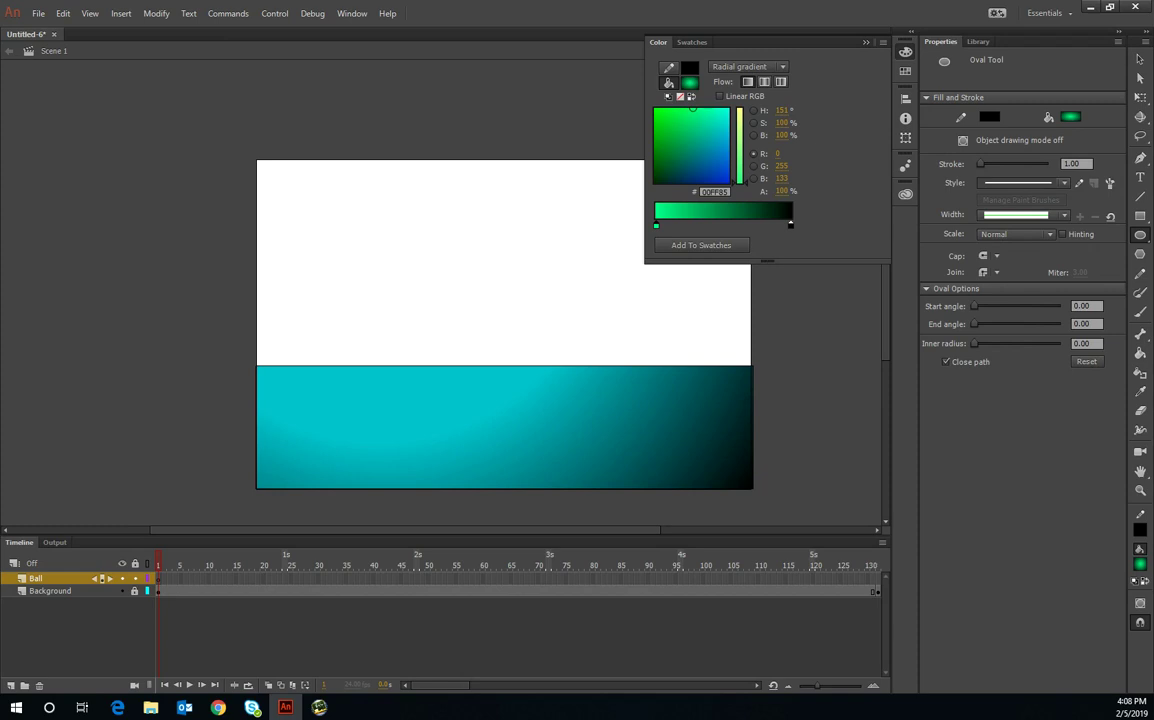
pyautogui.click(1140, 234)
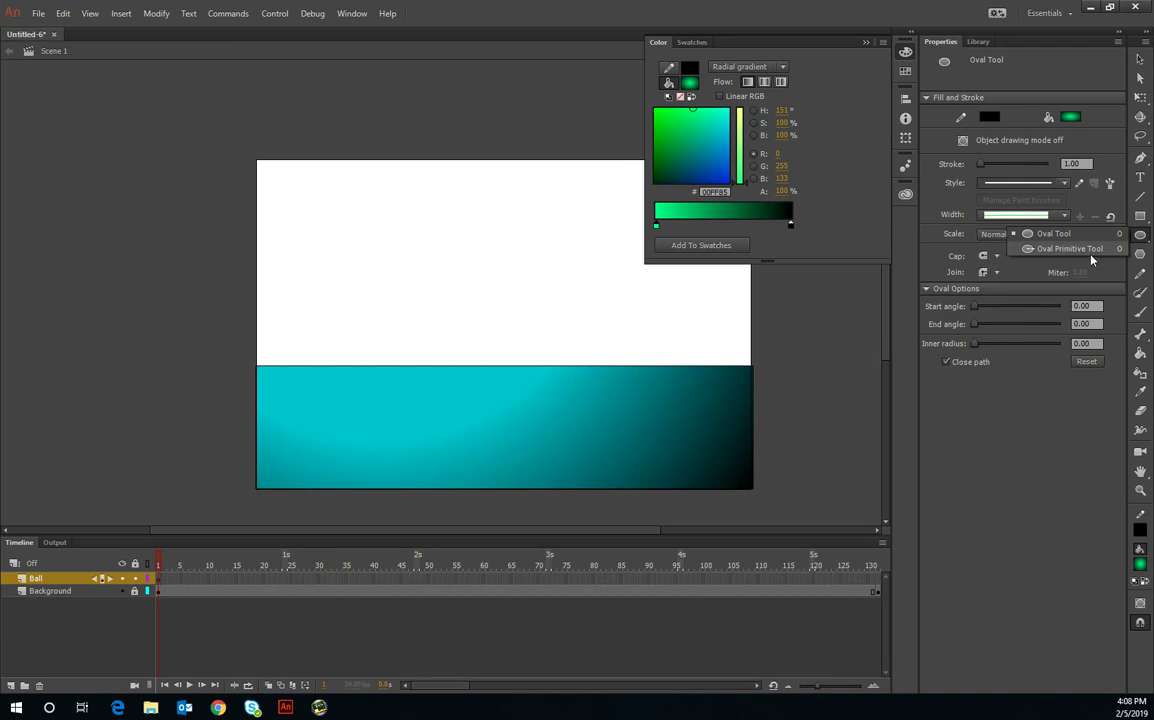
pyautogui.click(1052, 233)
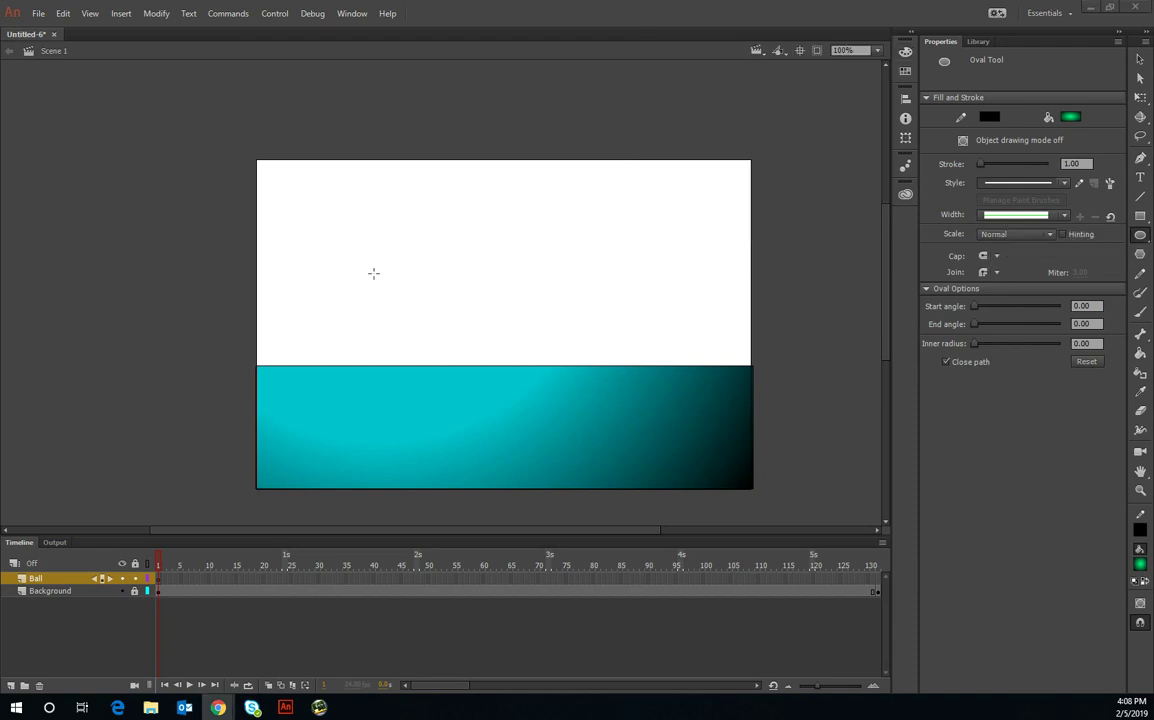
# Draw a green gradient ball above the ground and shift its highlight to the upper left
pyautogui.moveTo(351, 263); pyautogui.dragTo(485, 397)
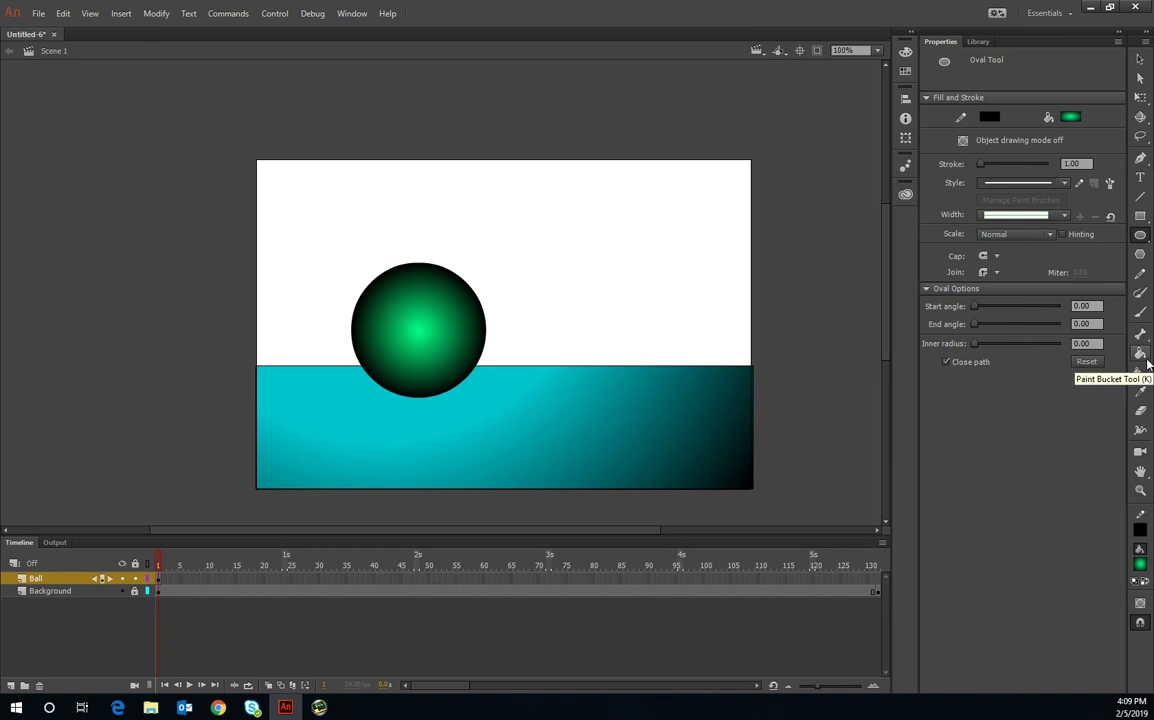
pyautogui.click(1146, 362)
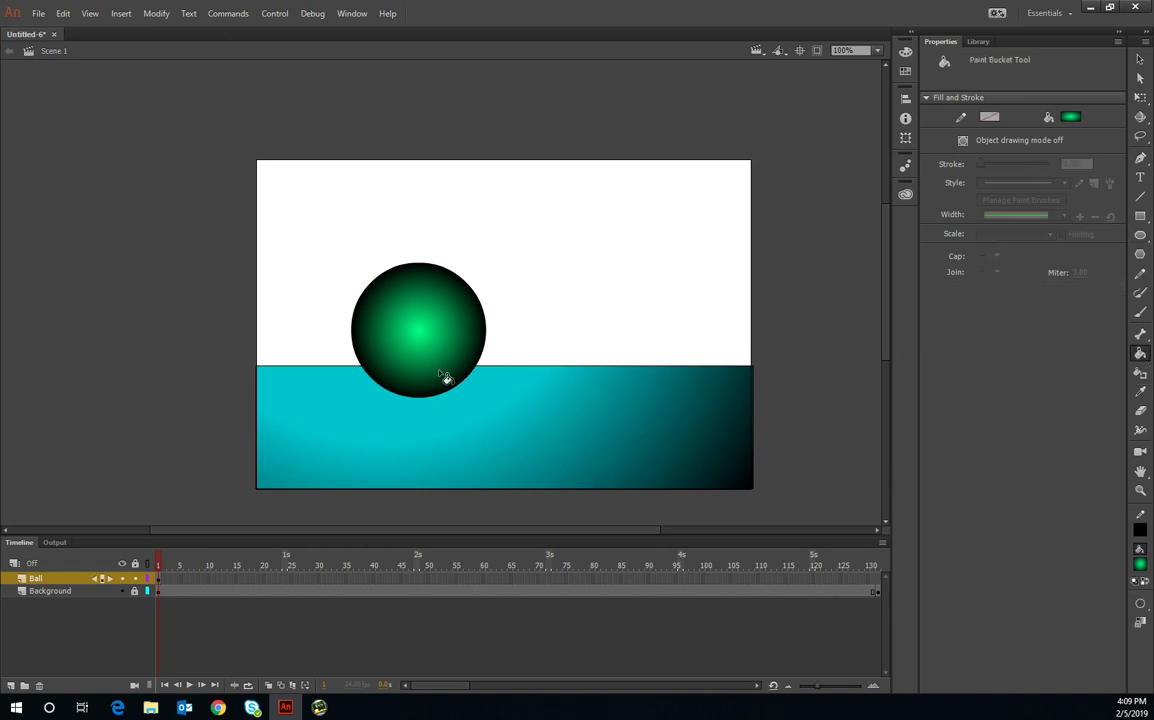
pyautogui.click(400, 306)
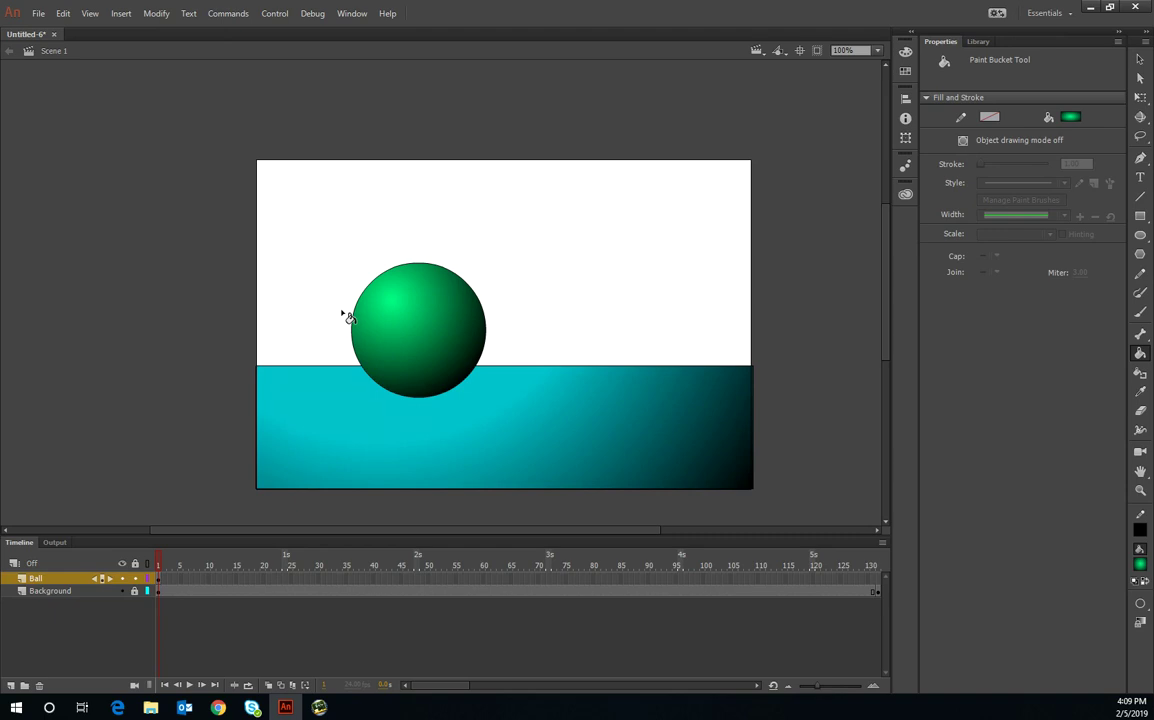
# Drag the ball's gradient fill off its outline, undo, then marquee-select fill and outline together
pyautogui.click(1140, 60)
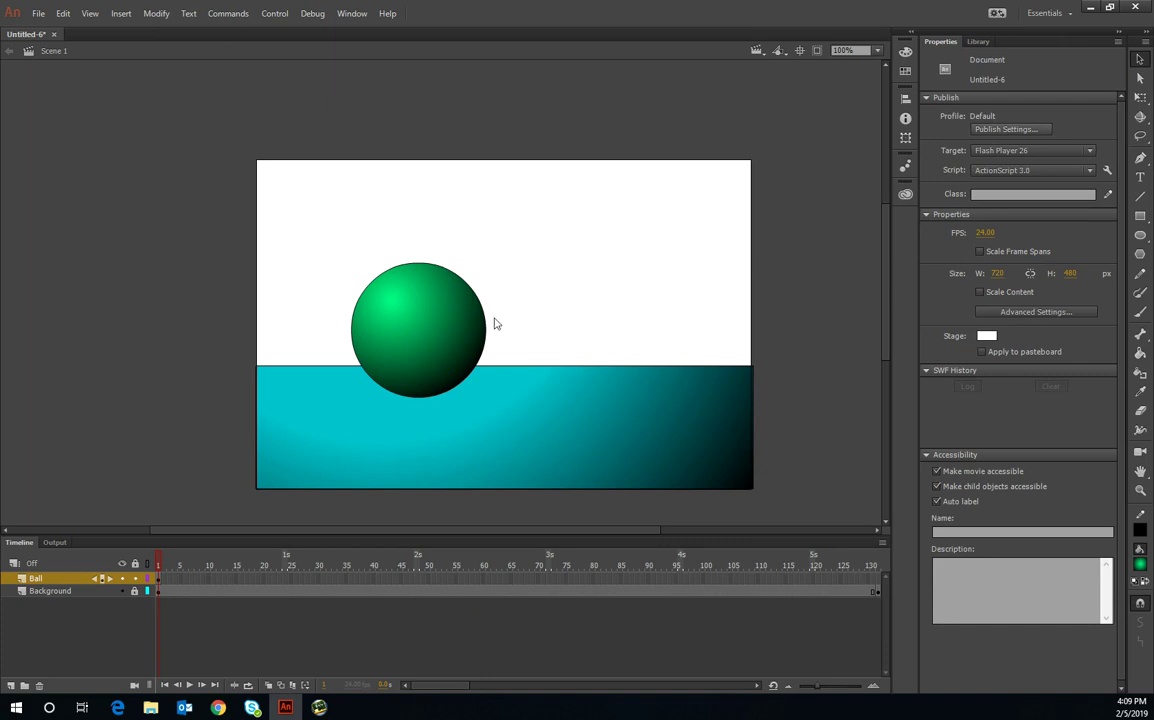
pyautogui.moveTo(282, 195); pyautogui.dragTo(623, 516)
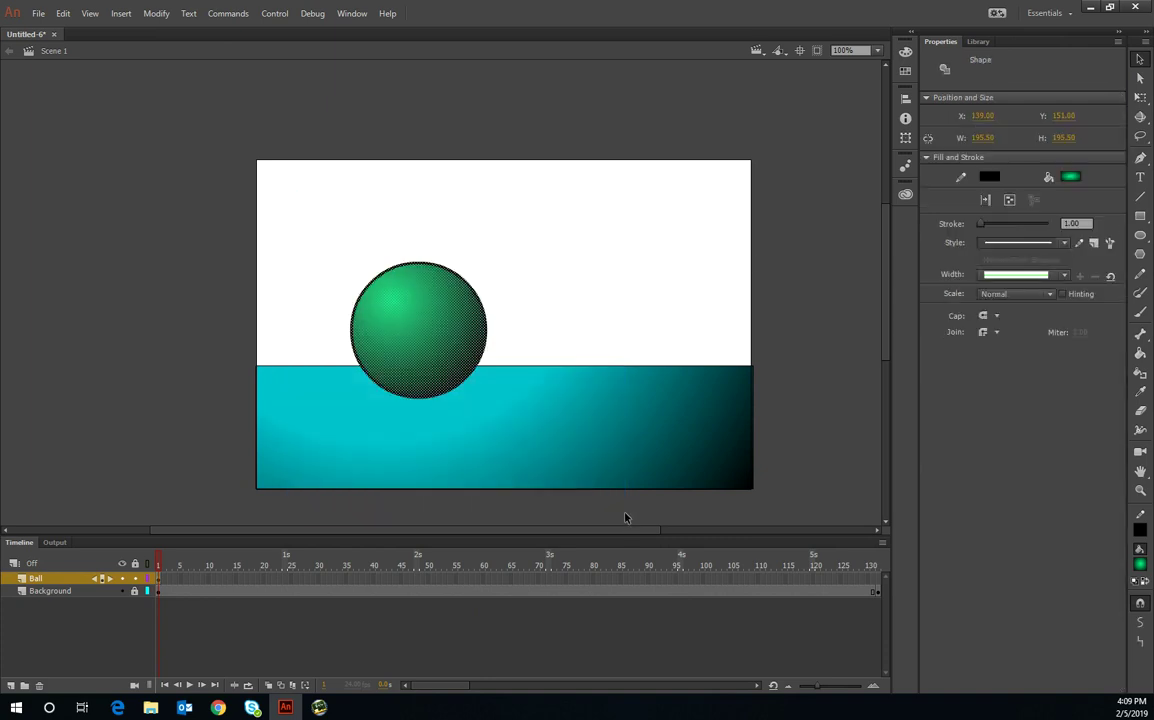
pyautogui.click(338, 307)
pyautogui.click(407, 314)
pyautogui.moveTo(399, 322); pyautogui.dragTo(600, 302)
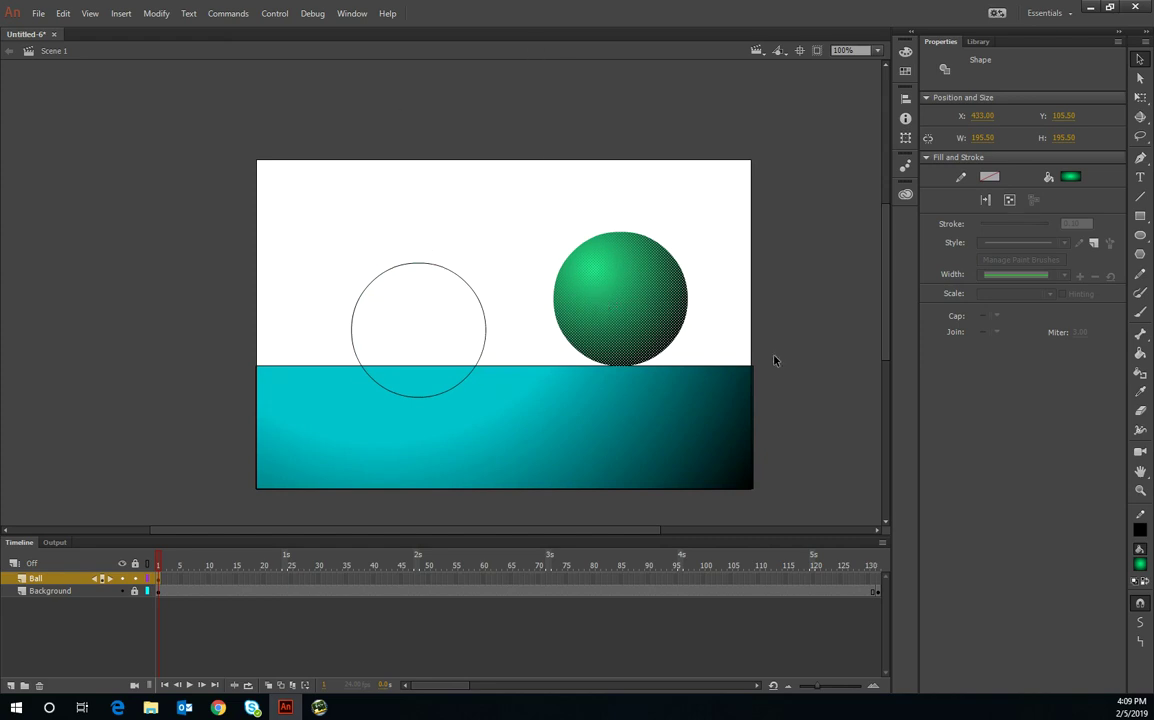
pyautogui.hotkey('ctrl', 'z')
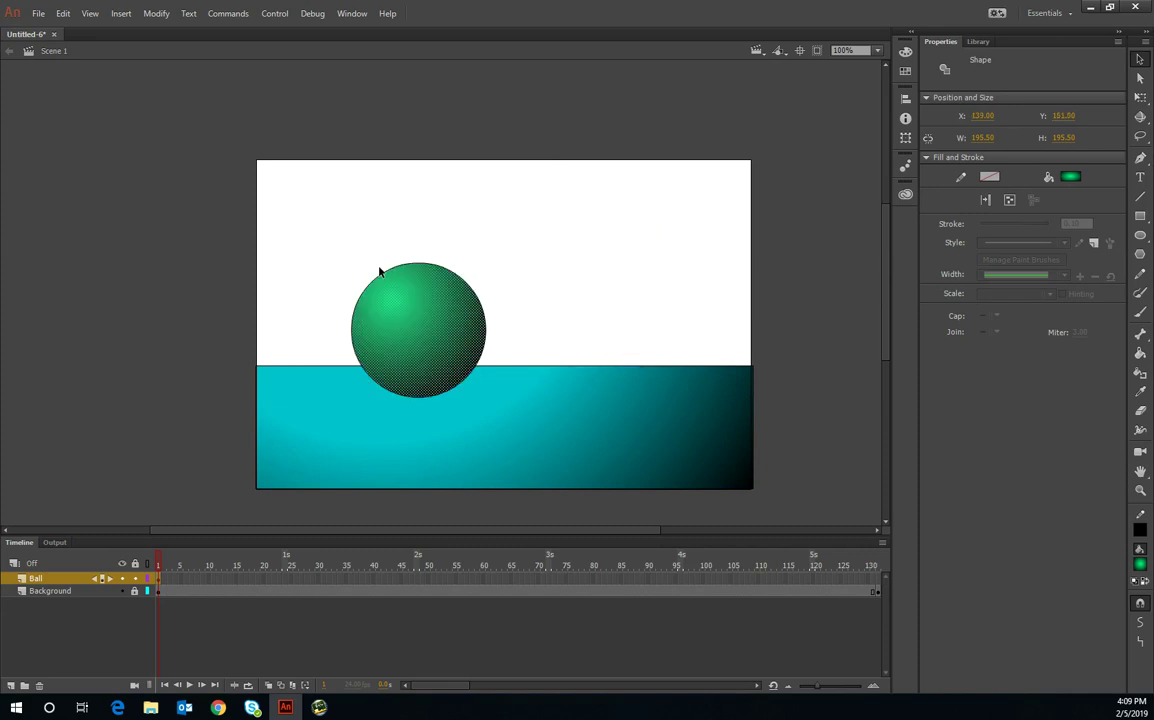
pyautogui.click(319, 211)
pyautogui.moveTo(303, 199); pyautogui.dragTo(546, 461)
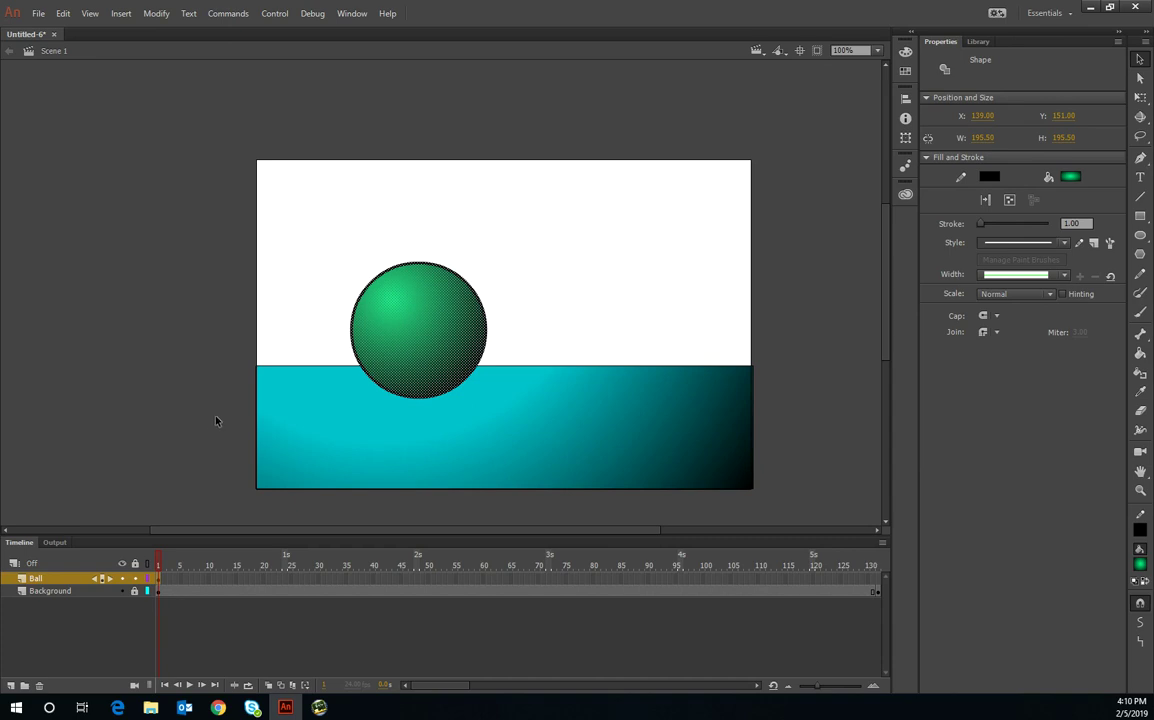
# Use Convert to Symbol to make the ball a Movie Clip named 'Bouncing Ball'
pyautogui.rightClick(409, 362)
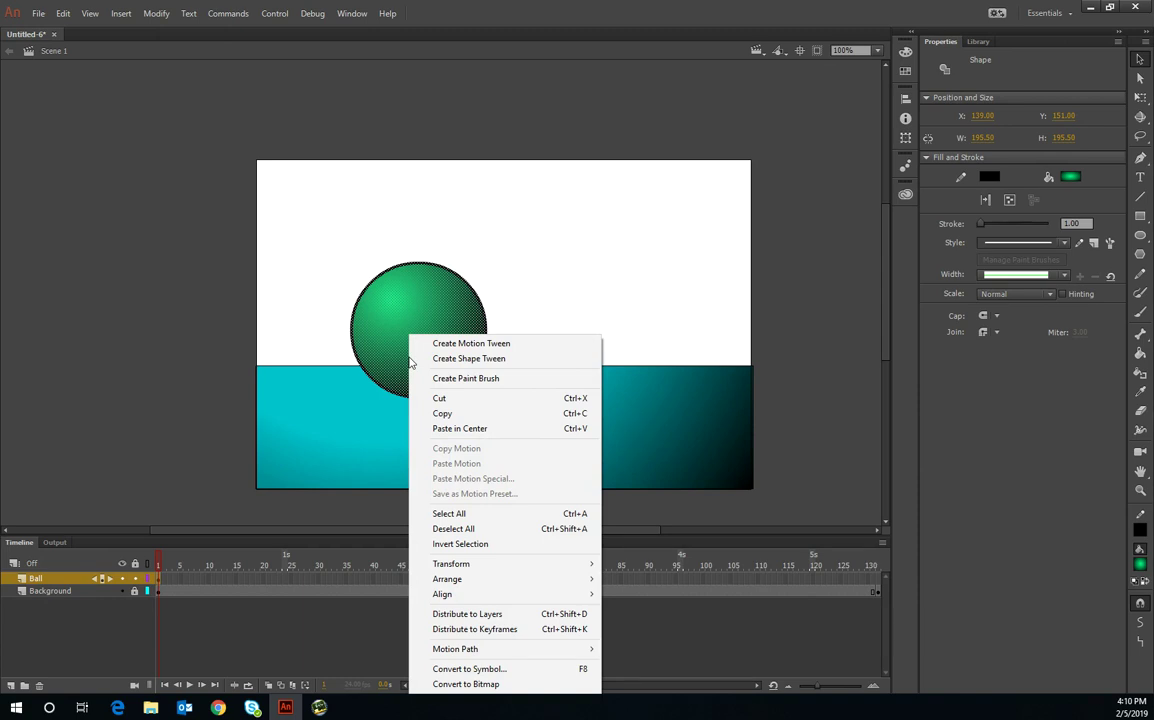
pyautogui.click(490, 674)
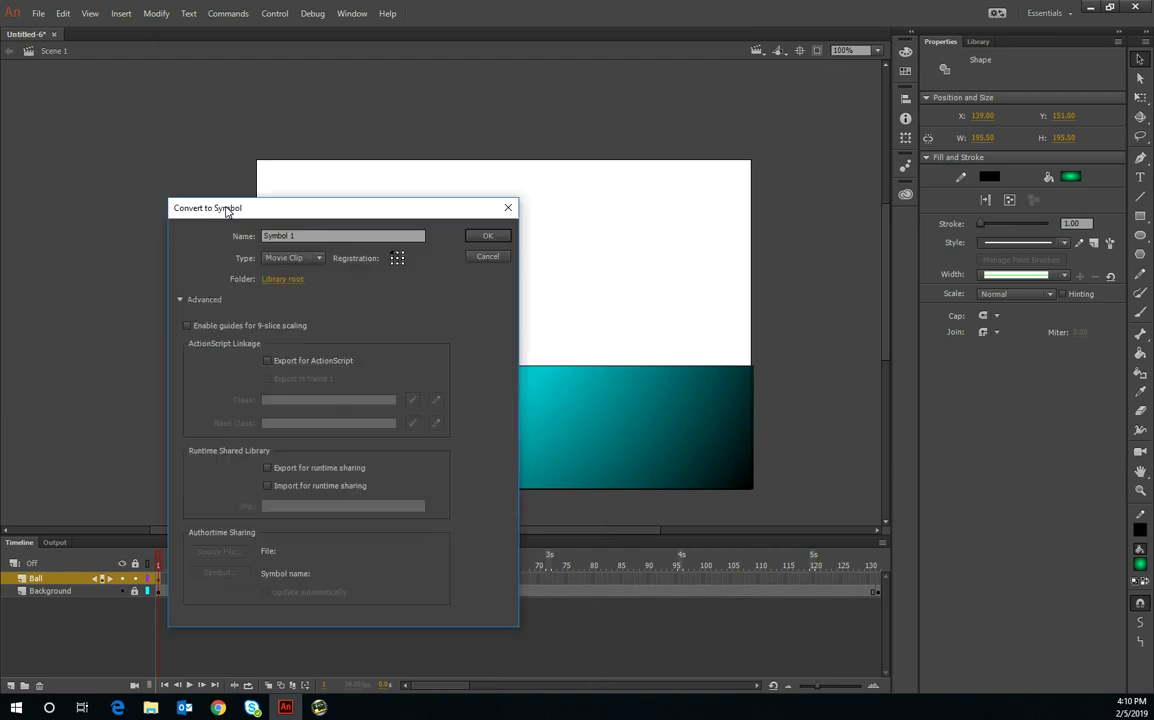
pyautogui.moveTo(220, 107); pyautogui.dragTo(190, 107)
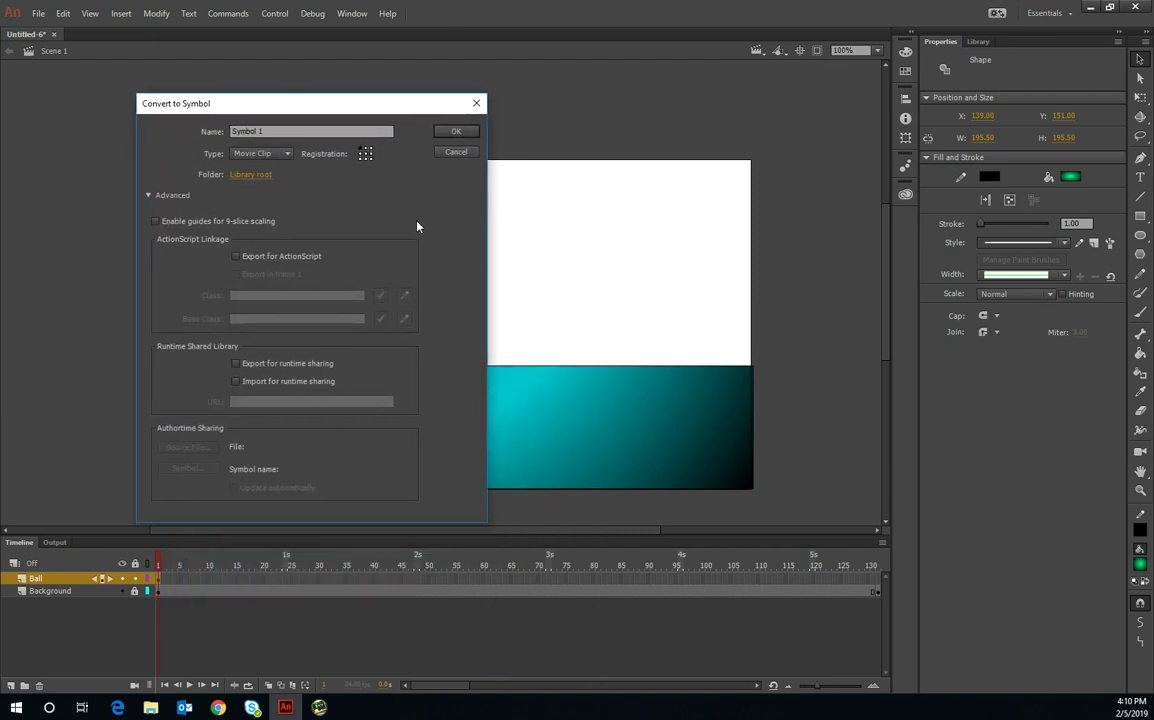
pyautogui.doubleClick(305, 133)
pyautogui.write('Bounci')
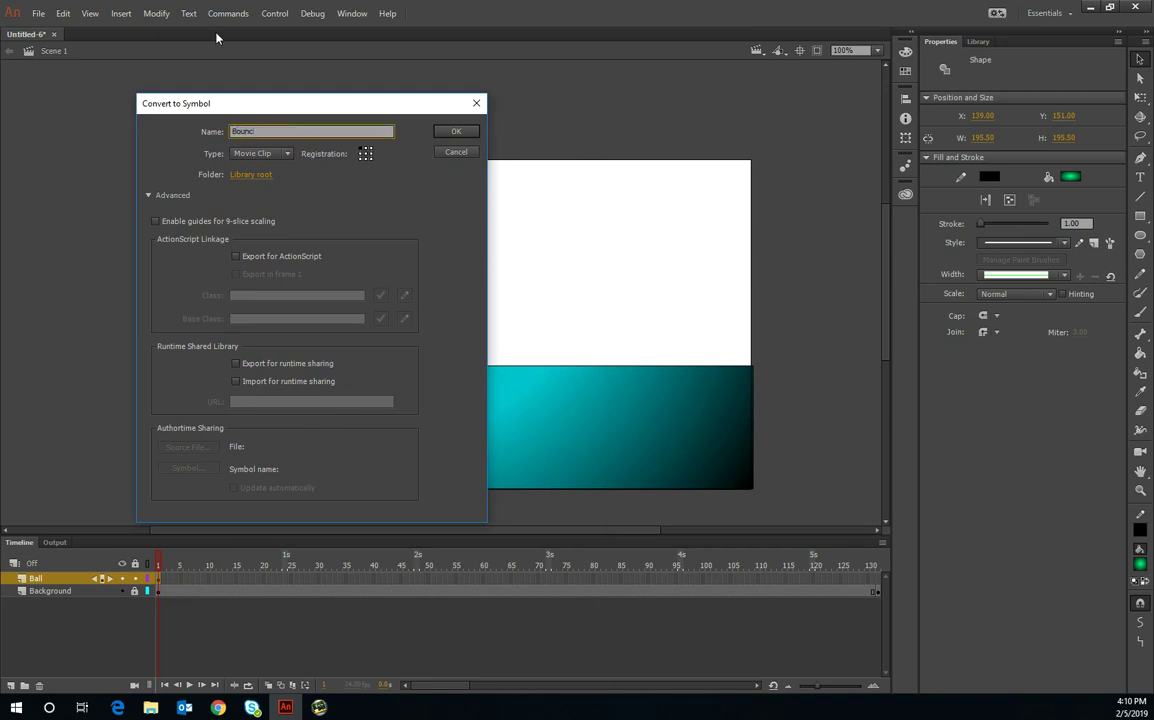
pyautogui.write('ng Ball')
pyautogui.click(462, 134)
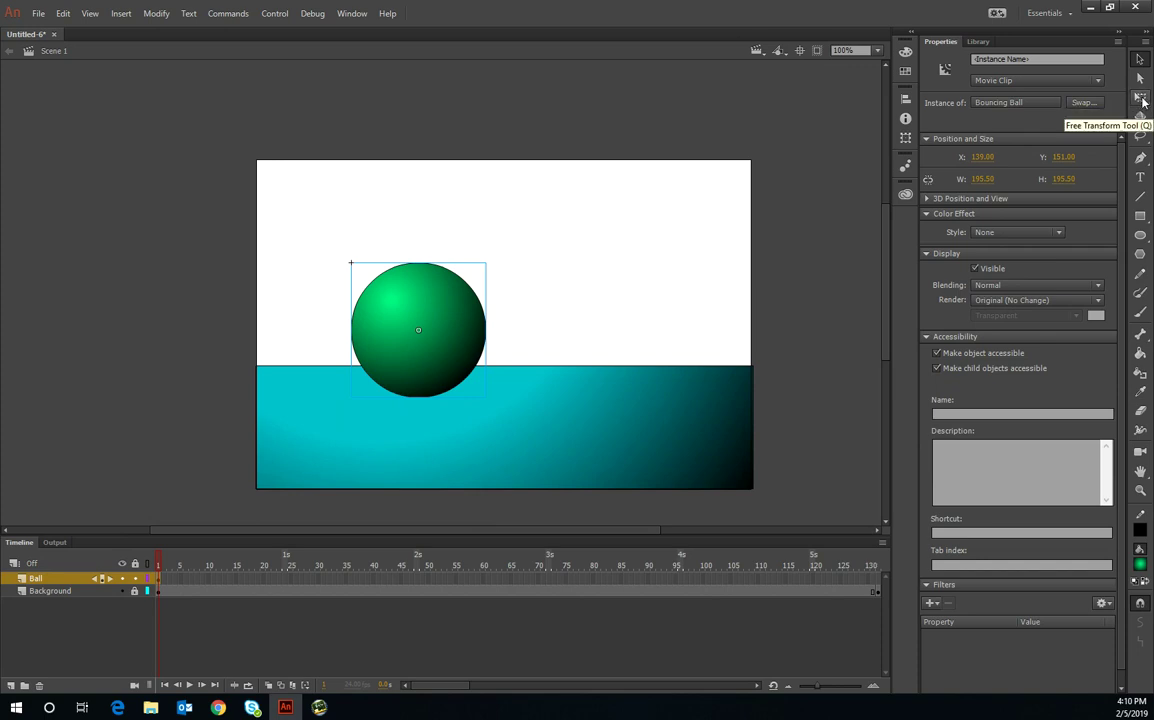
# With Free Transform, move the ball onto the left pasteboard, shrink it, and settle it at floor level
pyautogui.click(1141, 98)
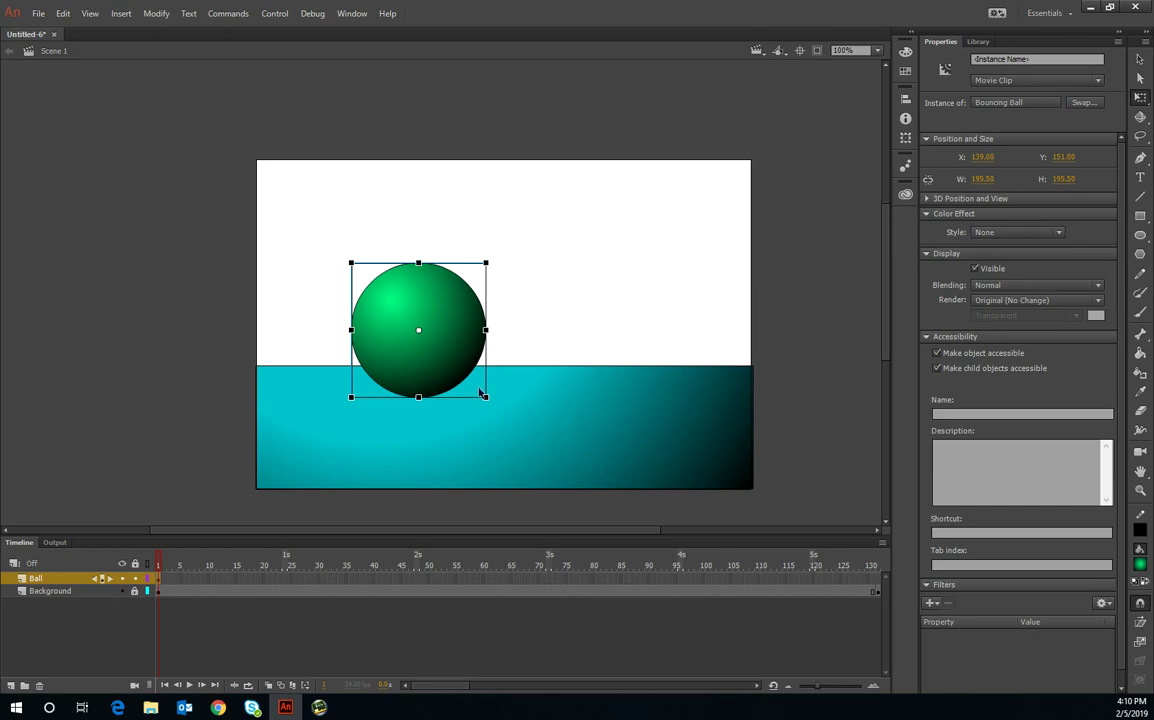
pyautogui.moveTo(447, 365)
pyautogui.mouseDown()
pyautogui.moveTo(238, 365)
pyautogui.moveTo(199, 393)
pyautogui.mouseUp()
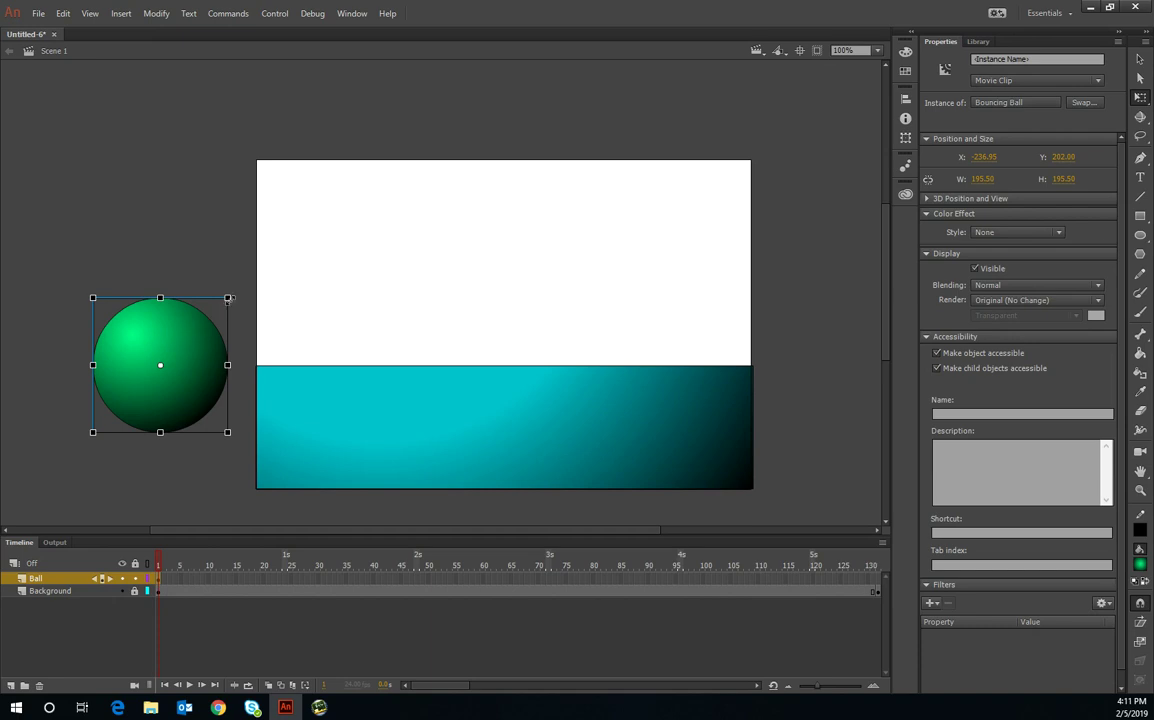
pyautogui.moveTo(228, 297); pyautogui.dragTo(208, 323)
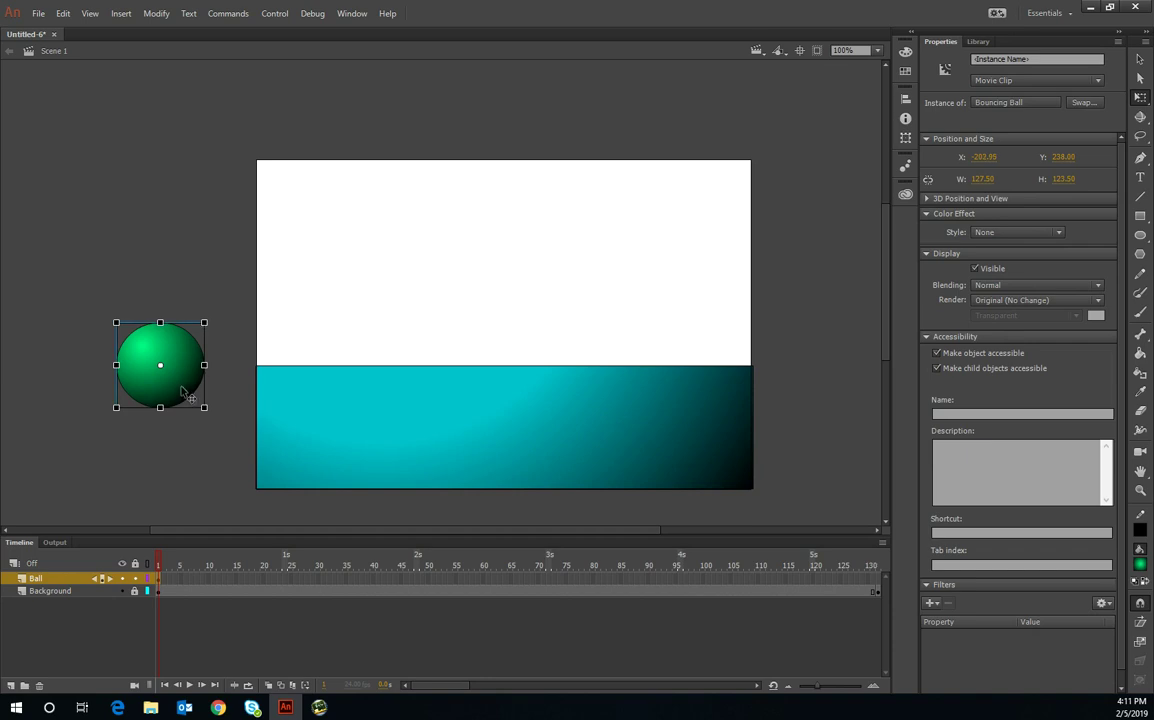
pyautogui.moveTo(180, 391); pyautogui.dragTo(183, 414)
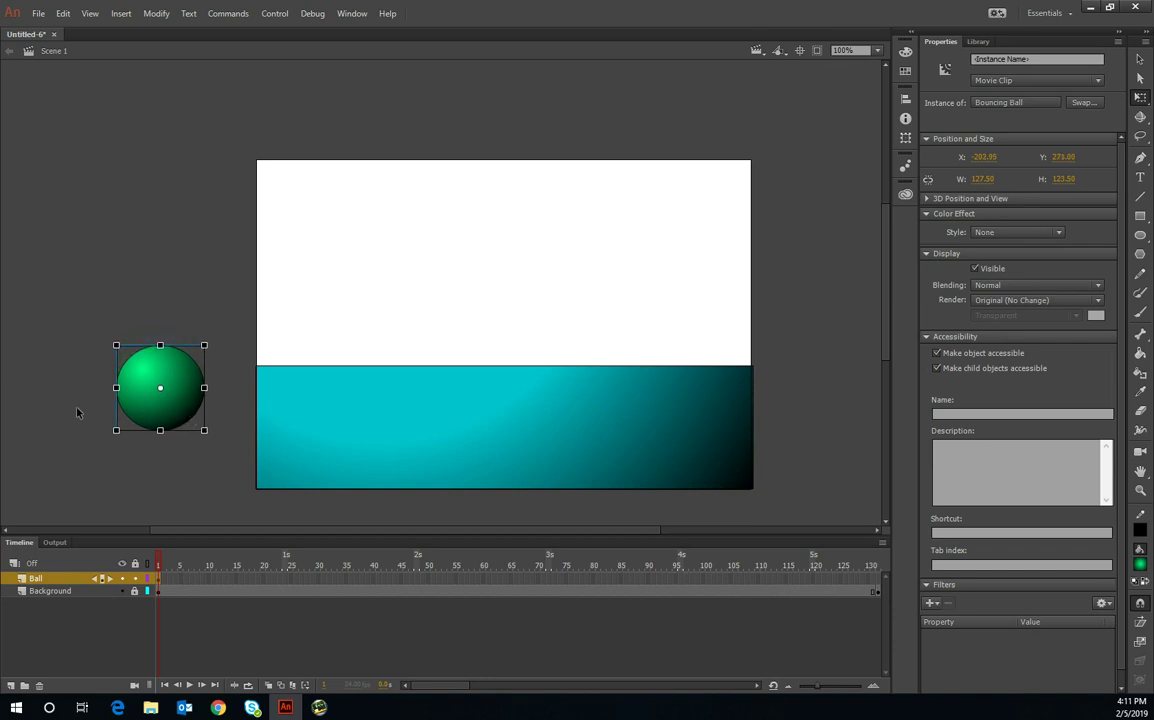
pyautogui.press('Up')
pyautogui.press('Up')
# Move the ball's pivot to its bottom centre, test a stretch and squash, undo, and reset the pivot
pyautogui.moveTo(160, 388); pyautogui.dragTo(160, 430)
pyautogui.moveTo(160, 345)
pyautogui.mouseDown()
pyautogui.moveTo(140, 367)
pyautogui.moveTo(150, 290)
pyautogui.moveTo(155, 408)
pyautogui.moveTo(160, 278)
pyautogui.moveTo(160, 291)
pyautogui.moveTo(183, 262)
pyautogui.moveTo(165, 345)
pyautogui.mouseUp()
pyautogui.moveTo(160, 345)
pyautogui.mouseDown()
pyautogui.moveTo(160, 330)
pyautogui.moveTo(165, 362)
pyautogui.moveTo(172, 342)
pyautogui.mouseUp()
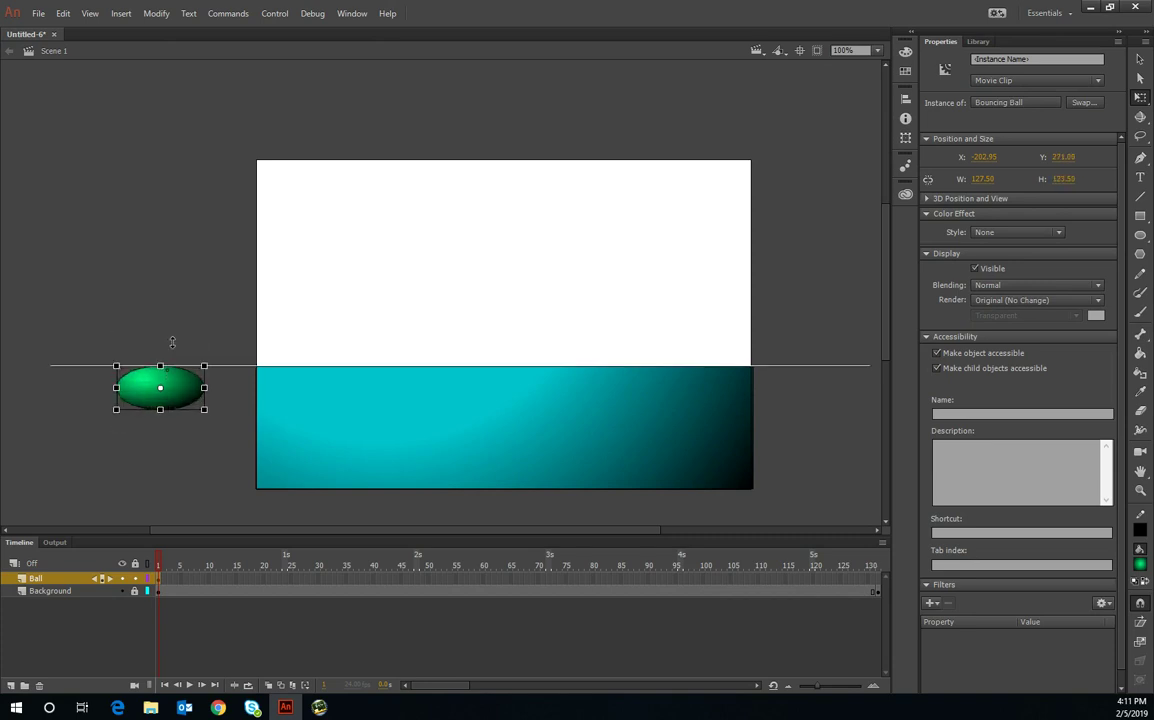
pyautogui.hotkey('ctrl', 'z')
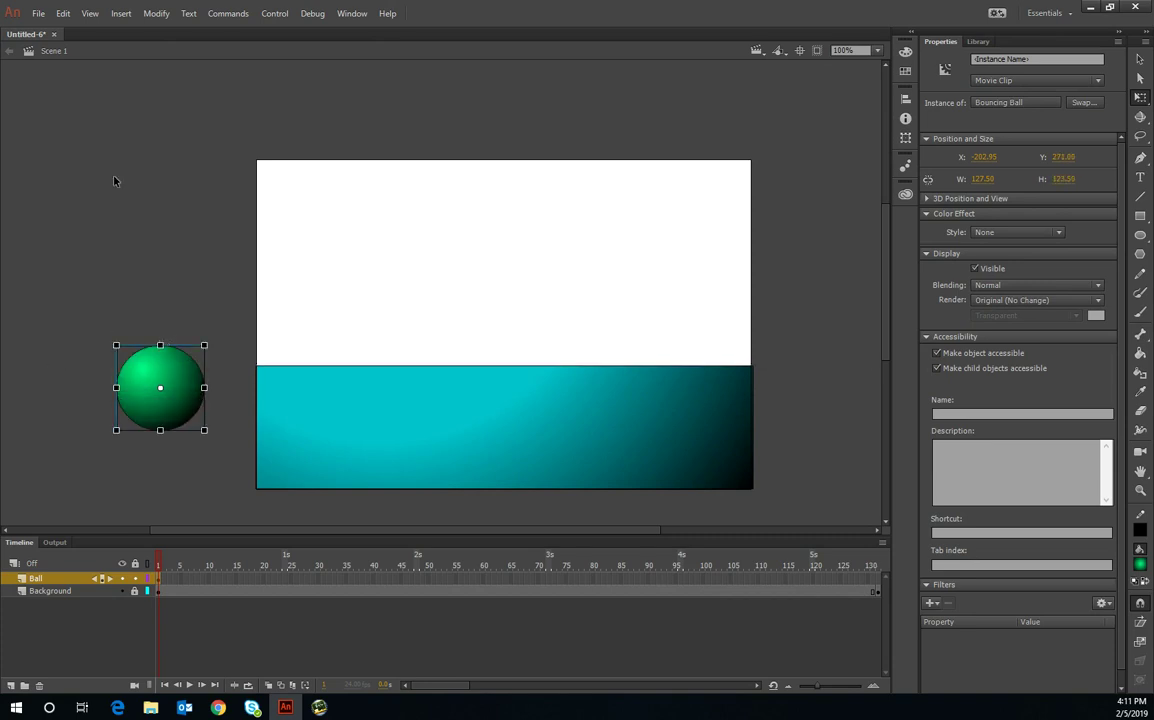
pyautogui.moveTo(160, 388); pyautogui.dragTo(160, 430)
# Insert a keyframe at frame 5 on the Ball layer and shift the opening frames along the layer
pyautogui.click(180, 578)
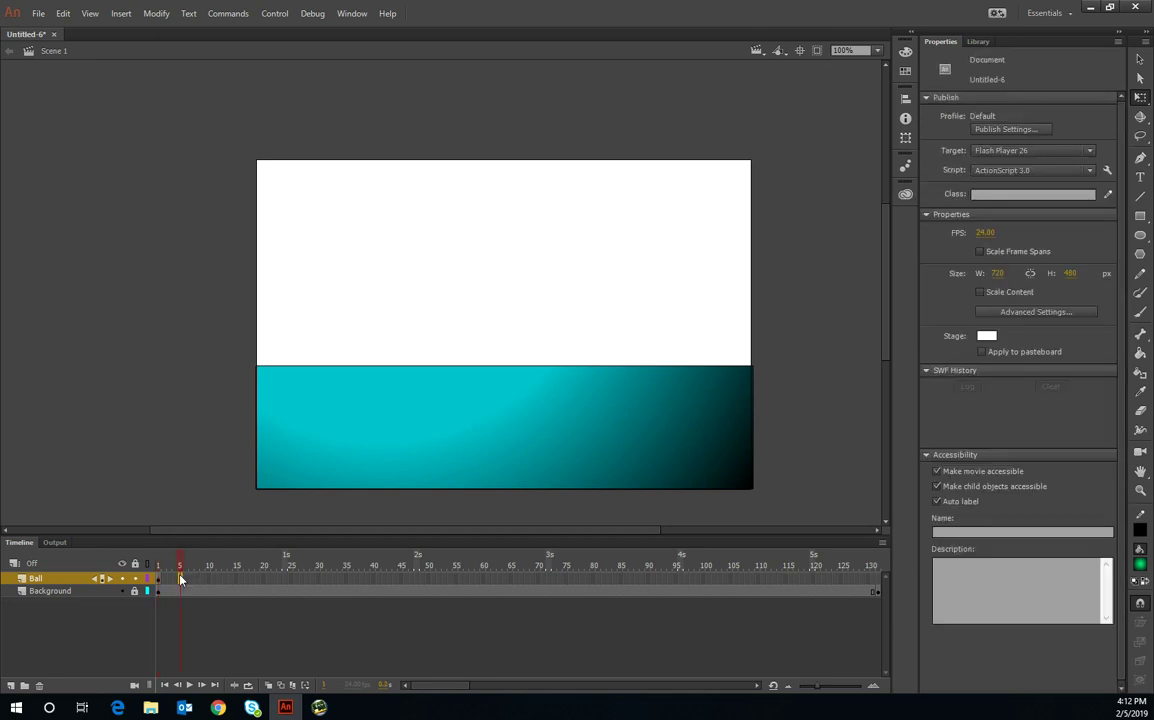
pyautogui.rightClick(180, 578)
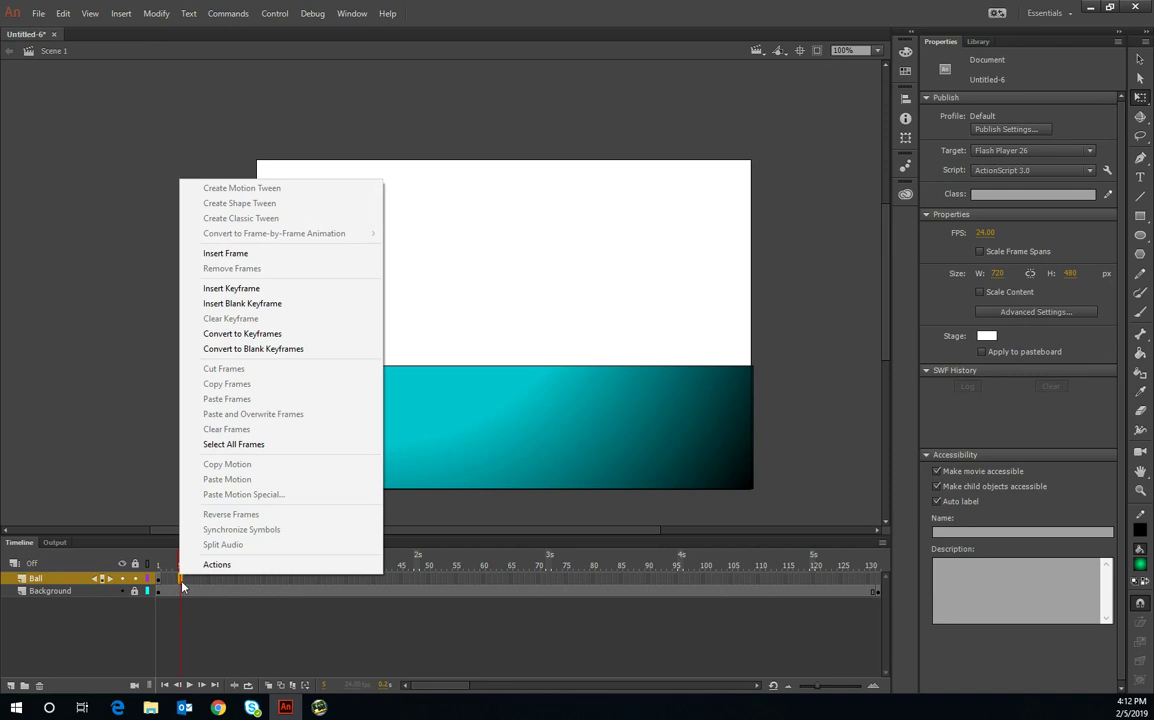
pyautogui.click(236, 289)
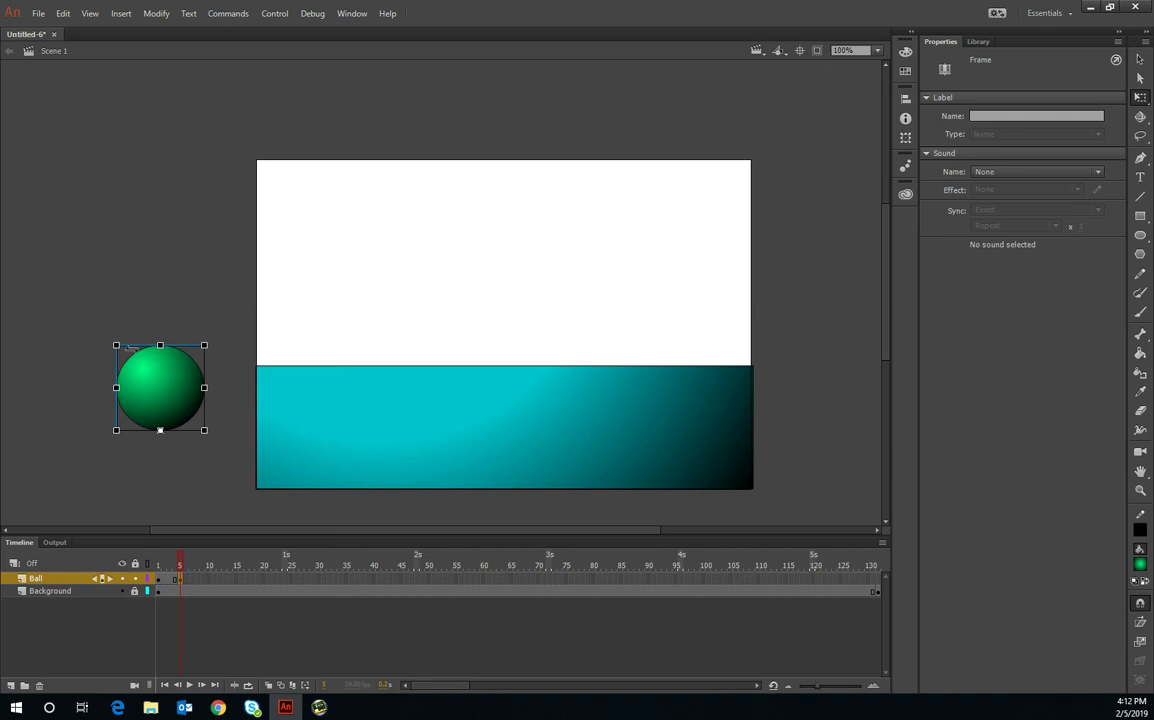
pyautogui.moveTo(180, 579); pyautogui.dragTo(157, 583)
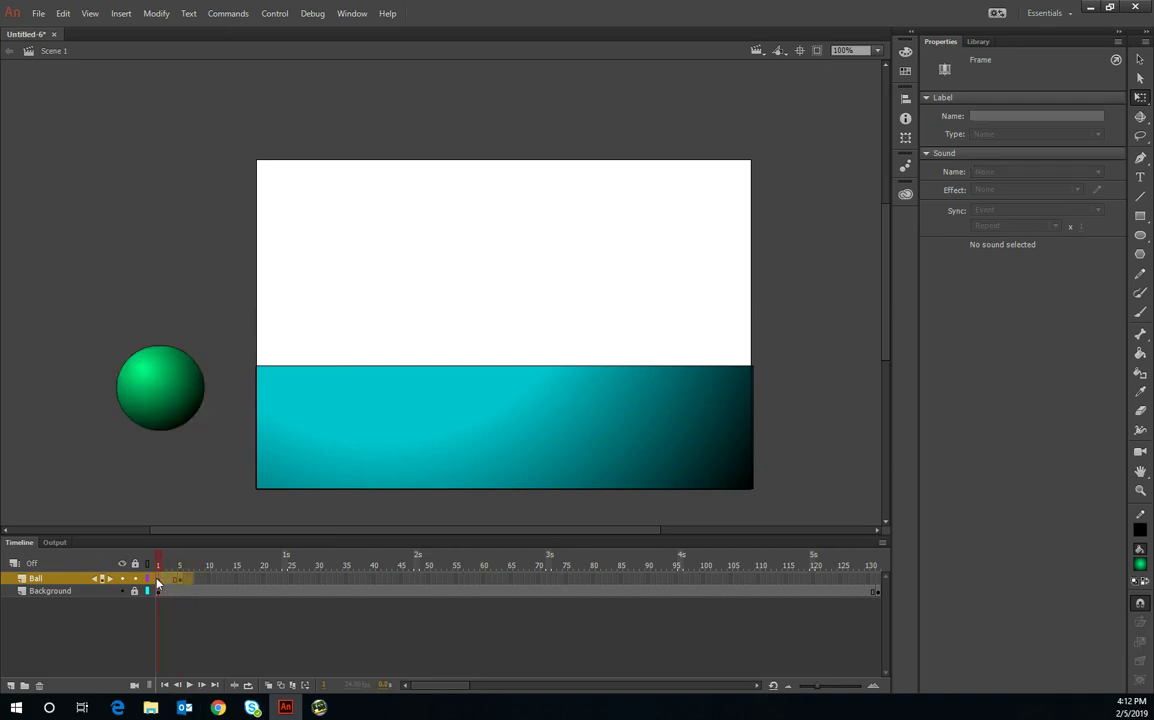
pyautogui.click(157, 581)
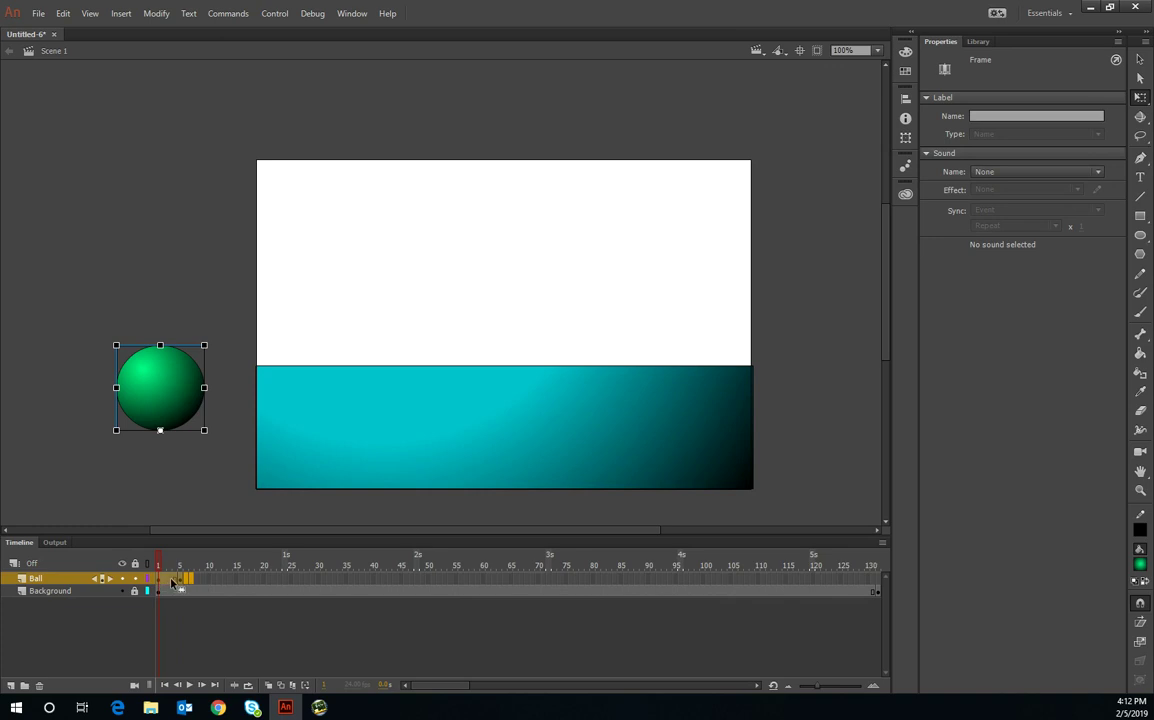
pyautogui.moveTo(172, 583); pyautogui.dragTo(193, 583)
# Create a classic tween across the Ball layer's opening keyframes and adjust its easing in Properties
pyautogui.rightClick(165, 585)
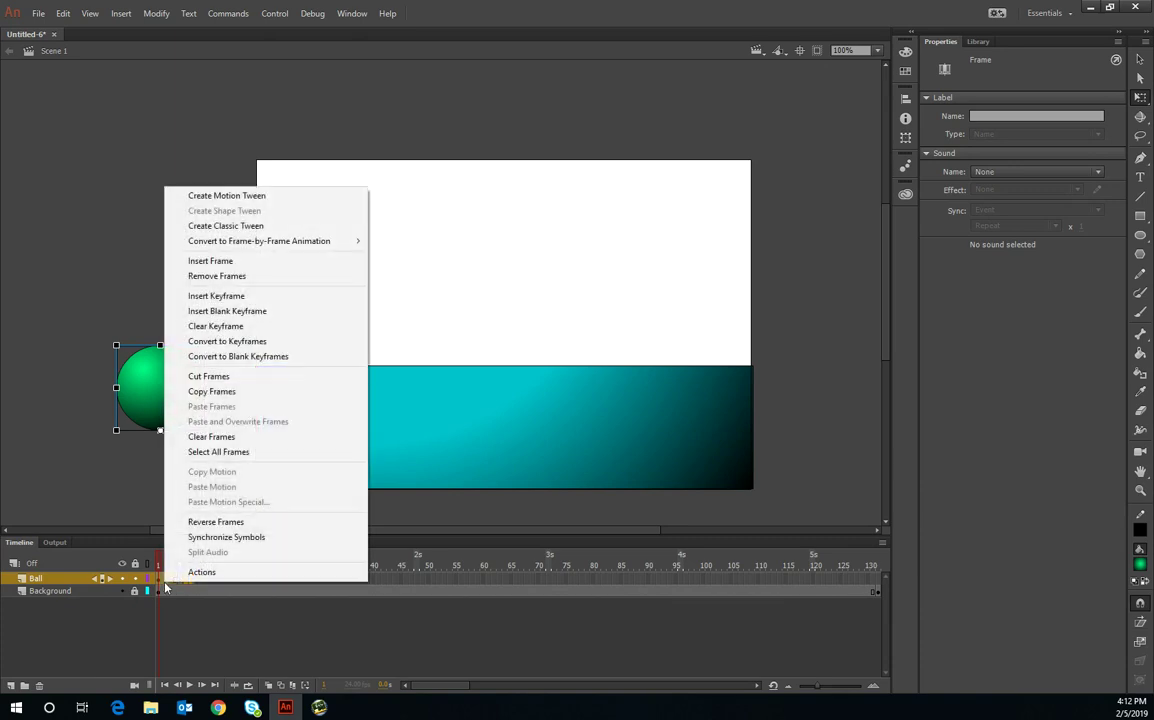
pyautogui.click(240, 230)
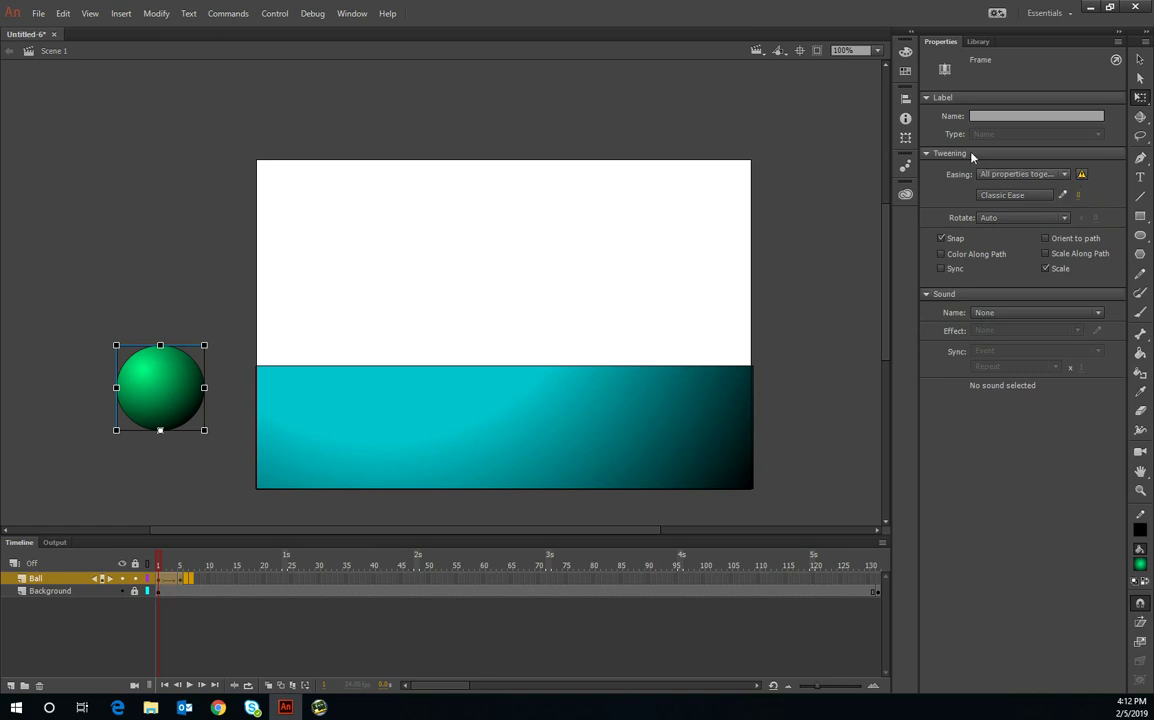
pyautogui.click(1081, 195)
pyautogui.click(196, 579)
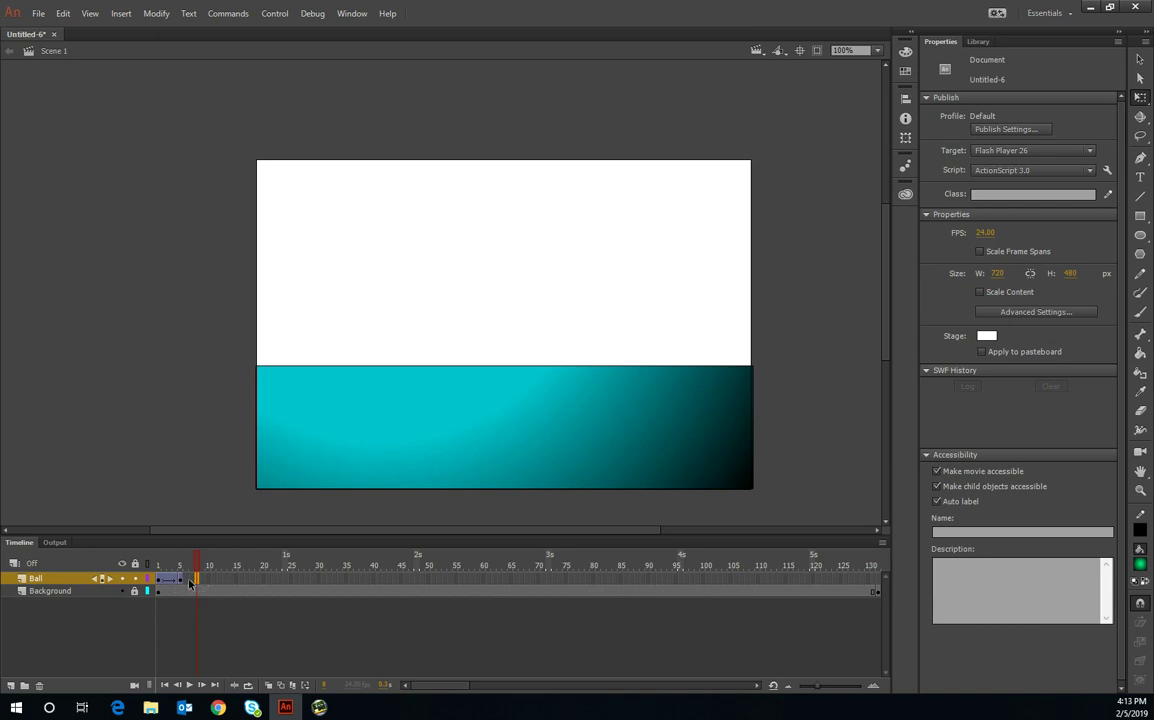
# Squash the ball down at frame 5 and add a new keyframe at frame 10
pyautogui.click(181, 580)
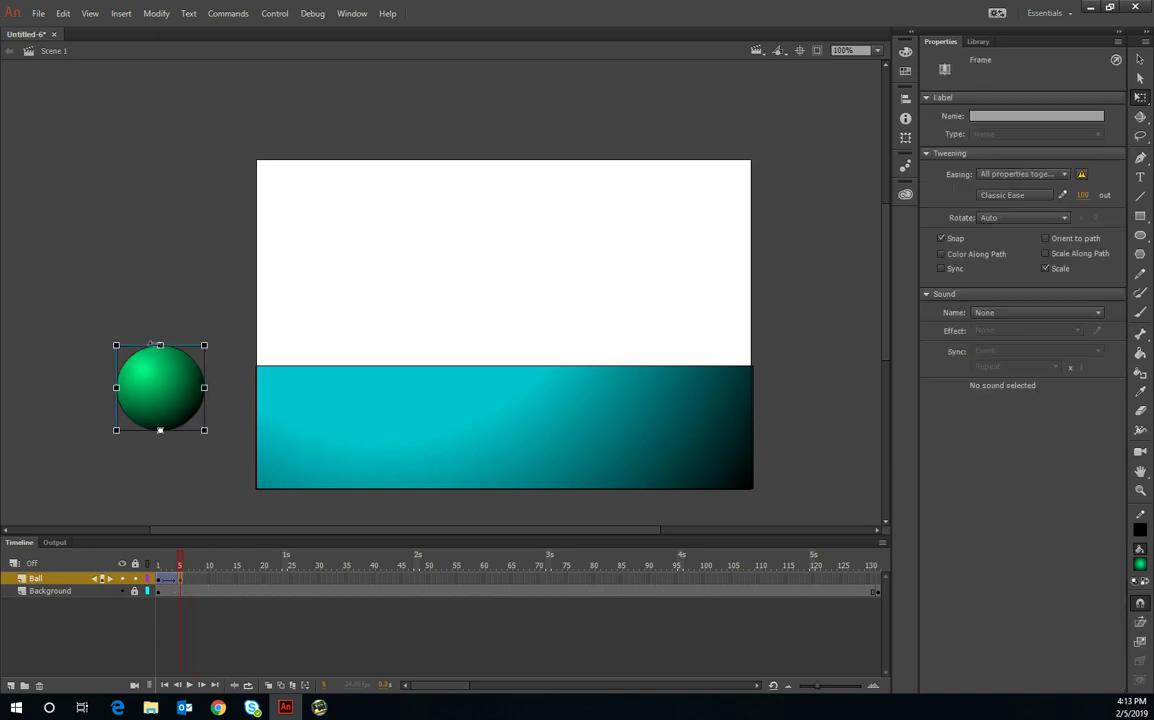
pyautogui.moveTo(158, 344); pyautogui.dragTo(161, 384)
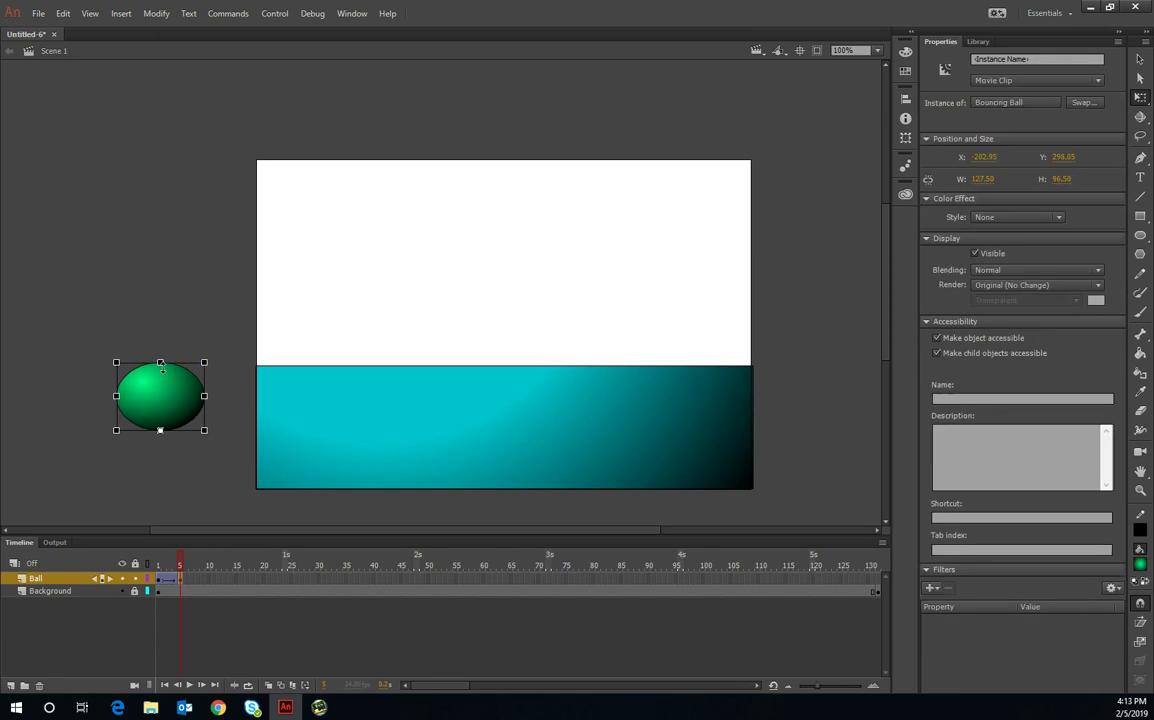
pyautogui.click(209, 579)
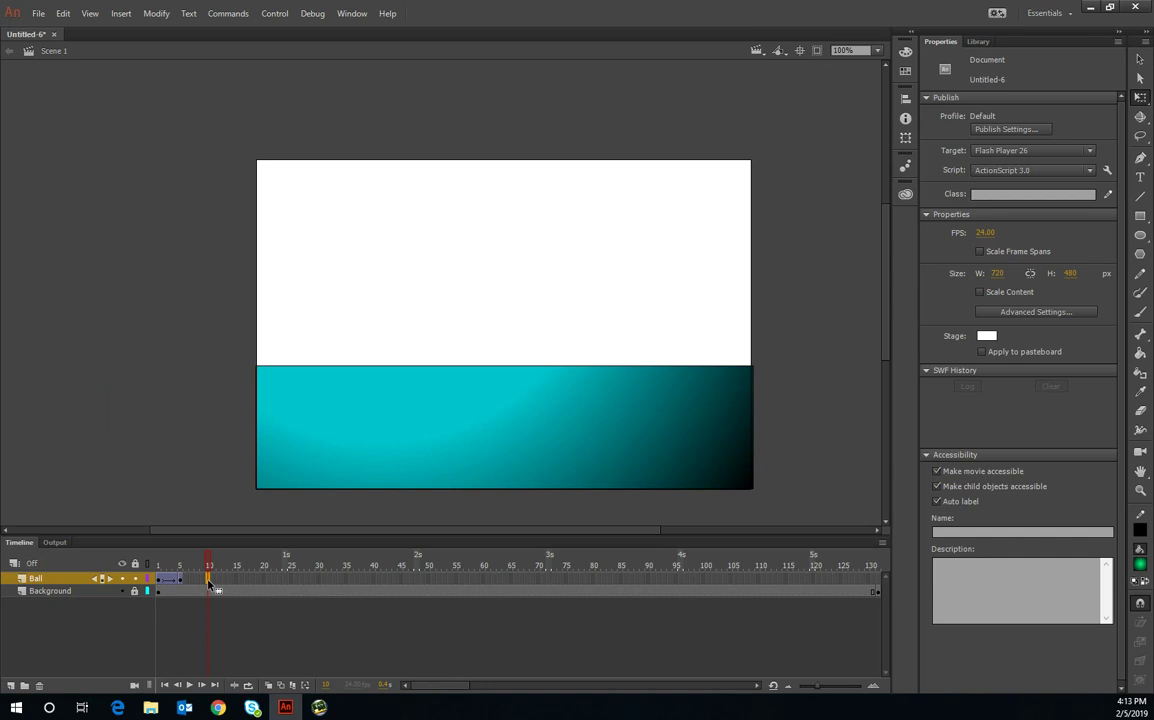
pyautogui.rightClick(208, 581)
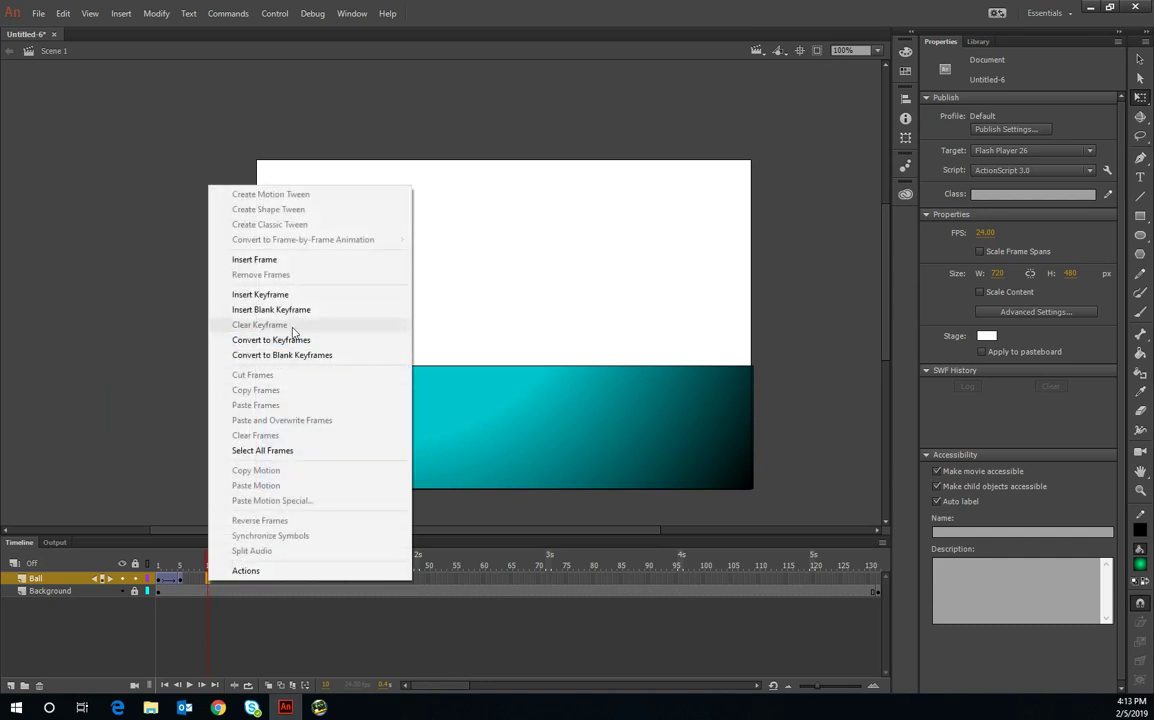
pyautogui.click(305, 297)
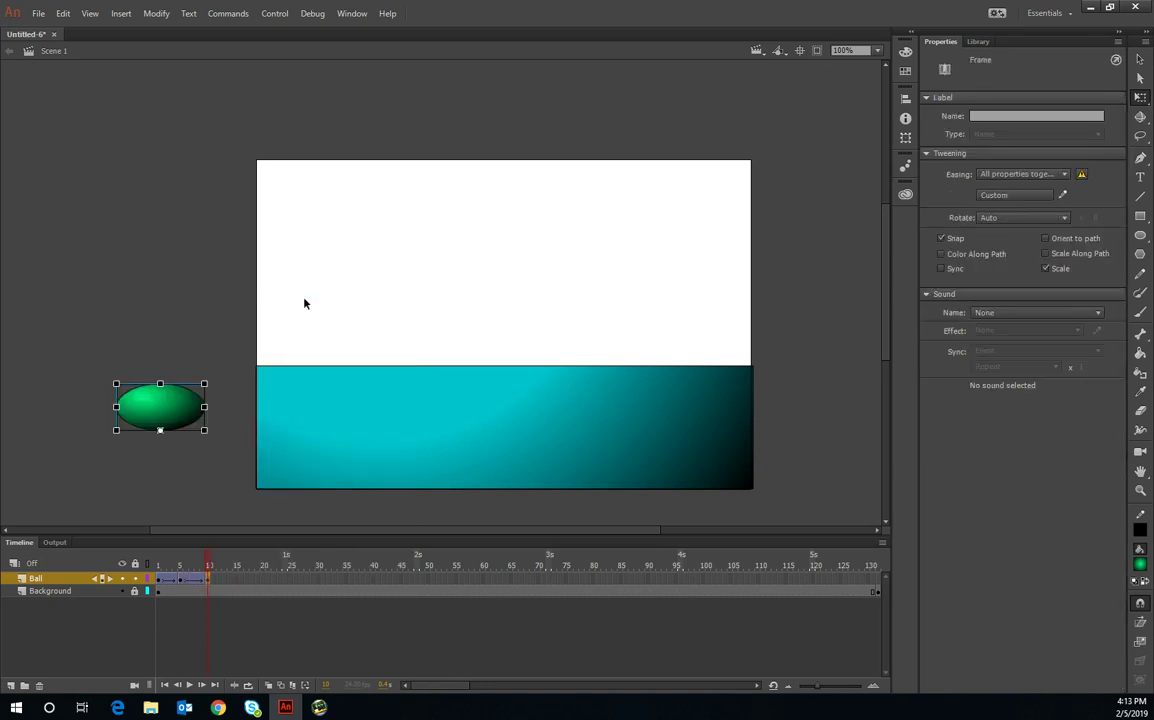
# Stretch the frame-10 ball taller and narrower and tilt it clockwise
pyautogui.moveTo(160, 362); pyautogui.dragTo(160, 326)
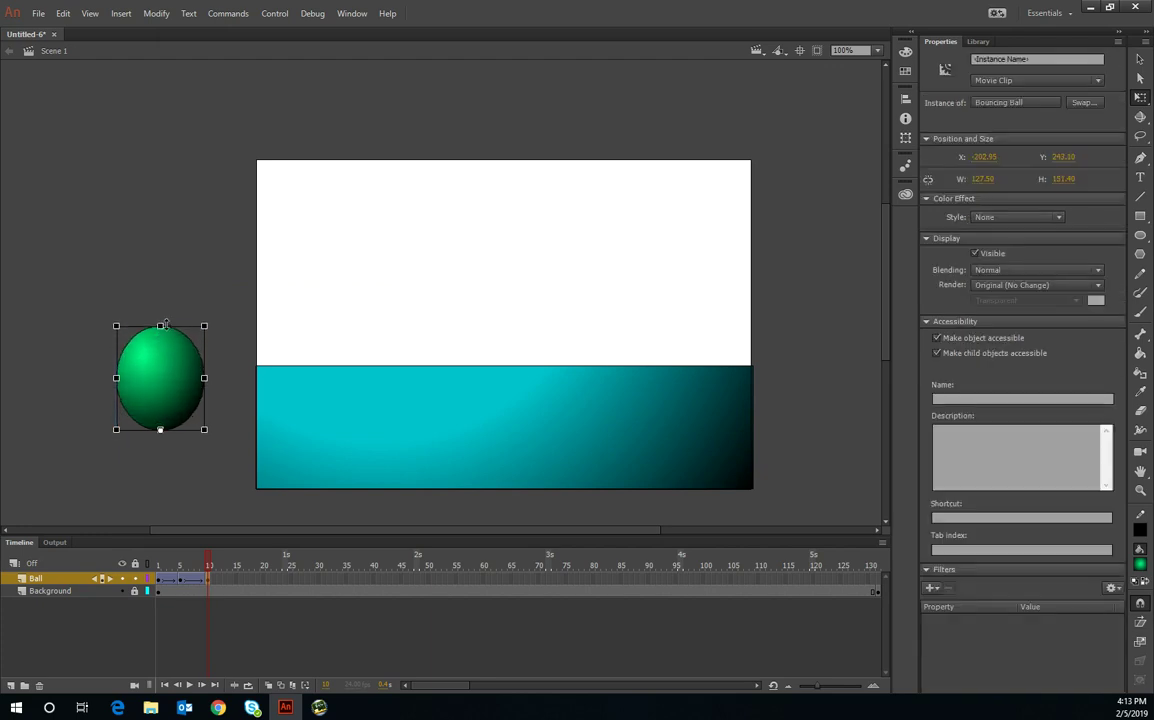
pyautogui.moveTo(117, 378); pyautogui.dragTo(126, 378)
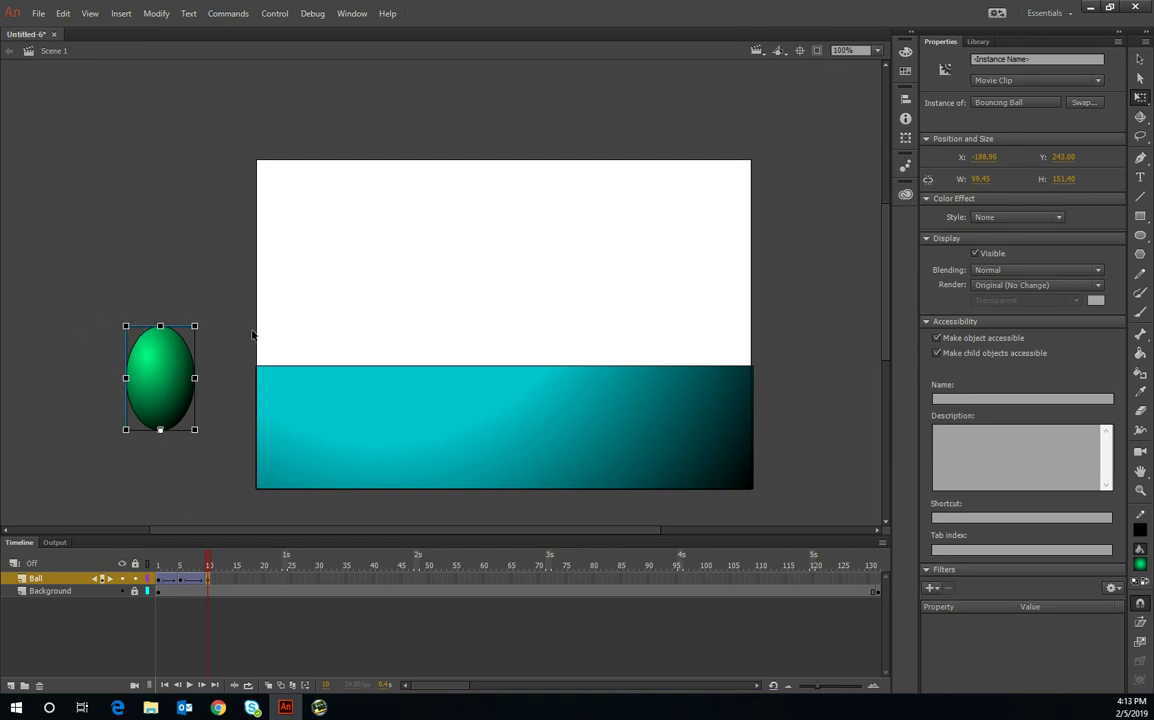
pyautogui.moveTo(205, 331); pyautogui.dragTo(232, 352)
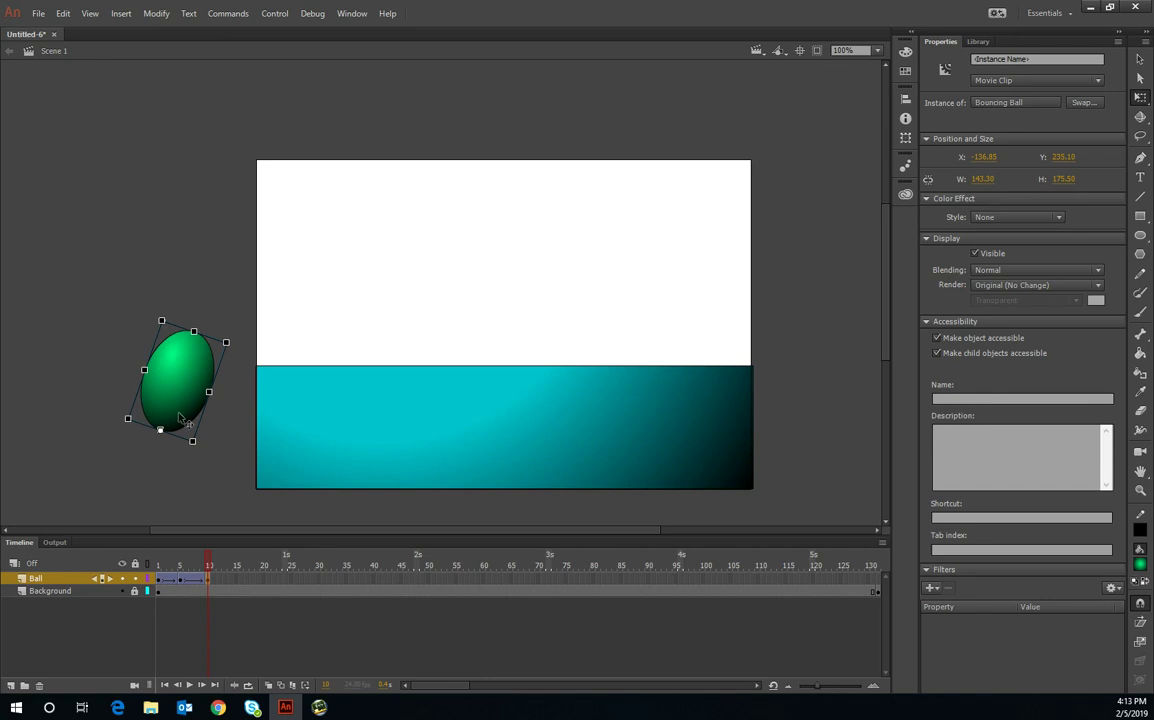
pyautogui.click(218, 707)
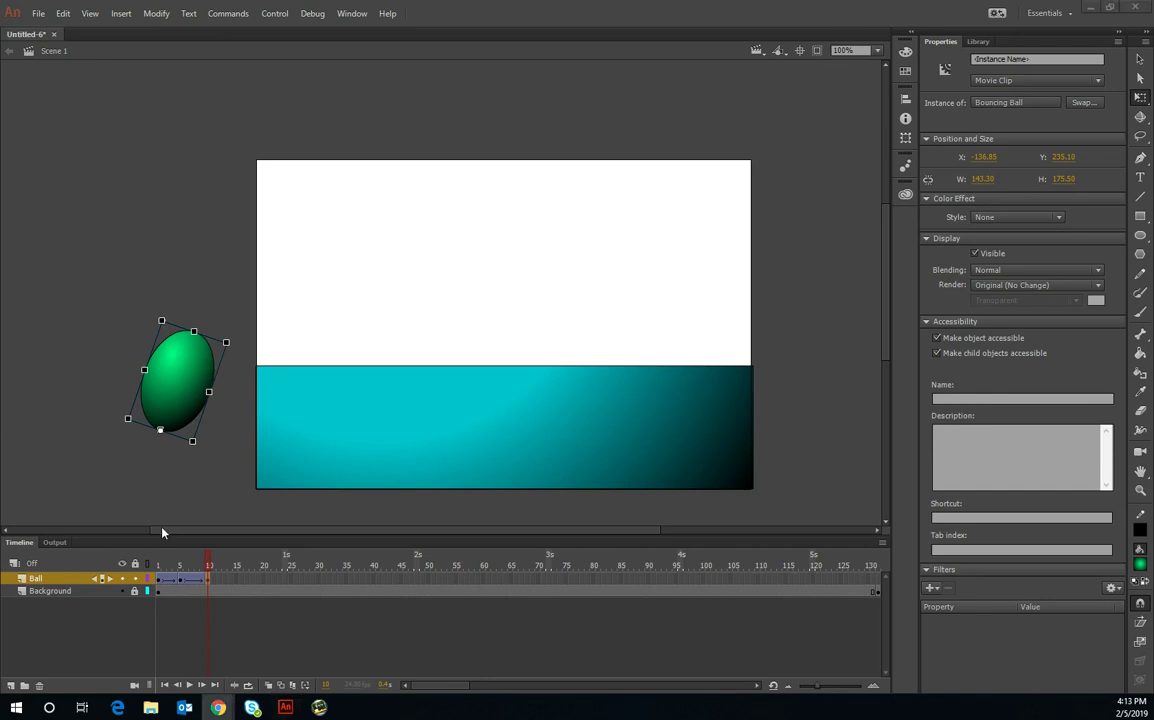
pyautogui.click(236, 578)
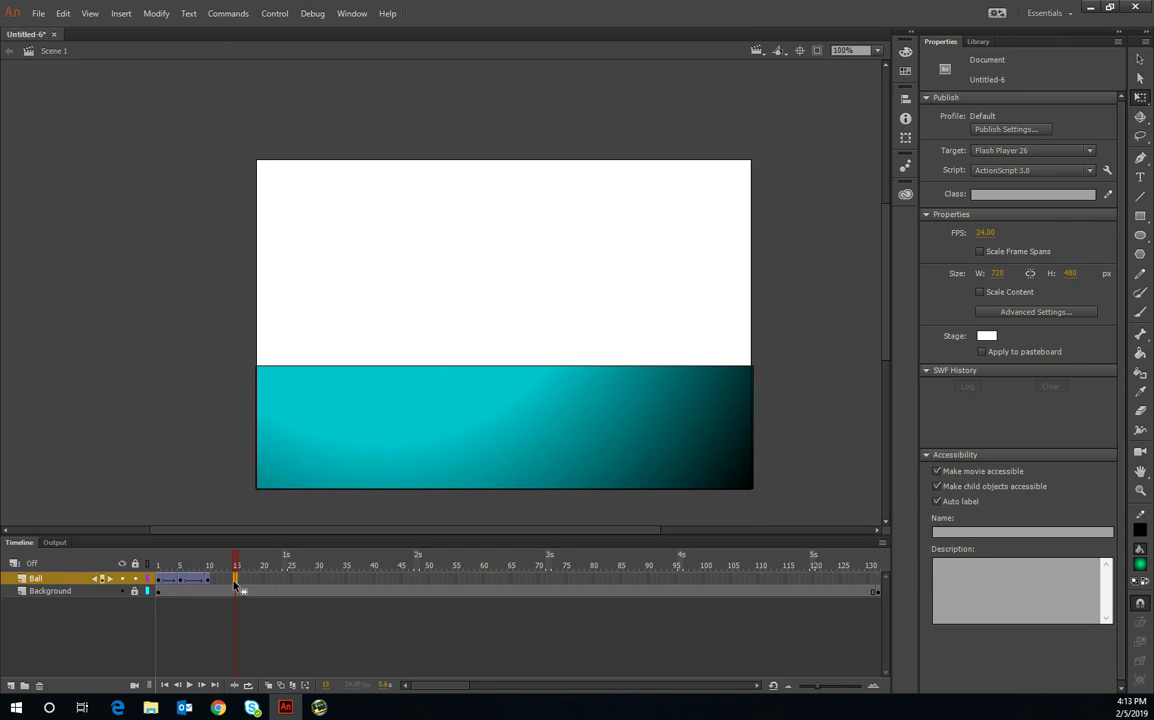
pyautogui.rightClick(236, 580)
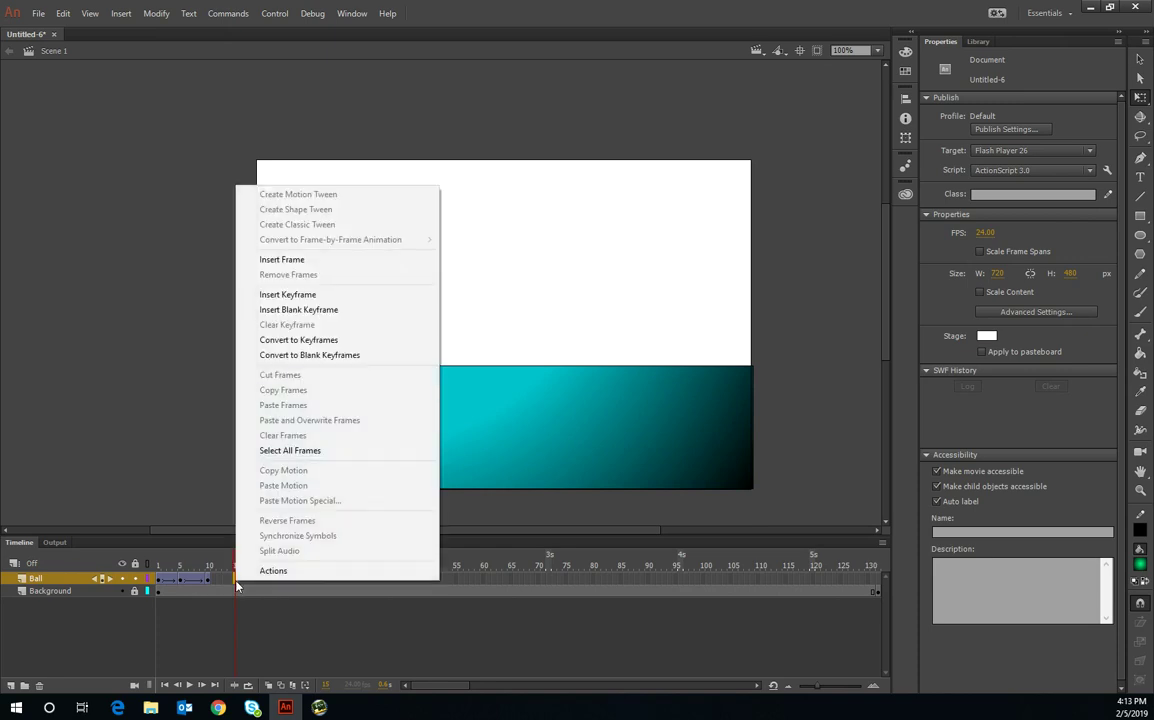
# Insert a keyframe at frame 15, lifting the ball into the upper-left sky and rounding it again
pyautogui.click(281, 294)
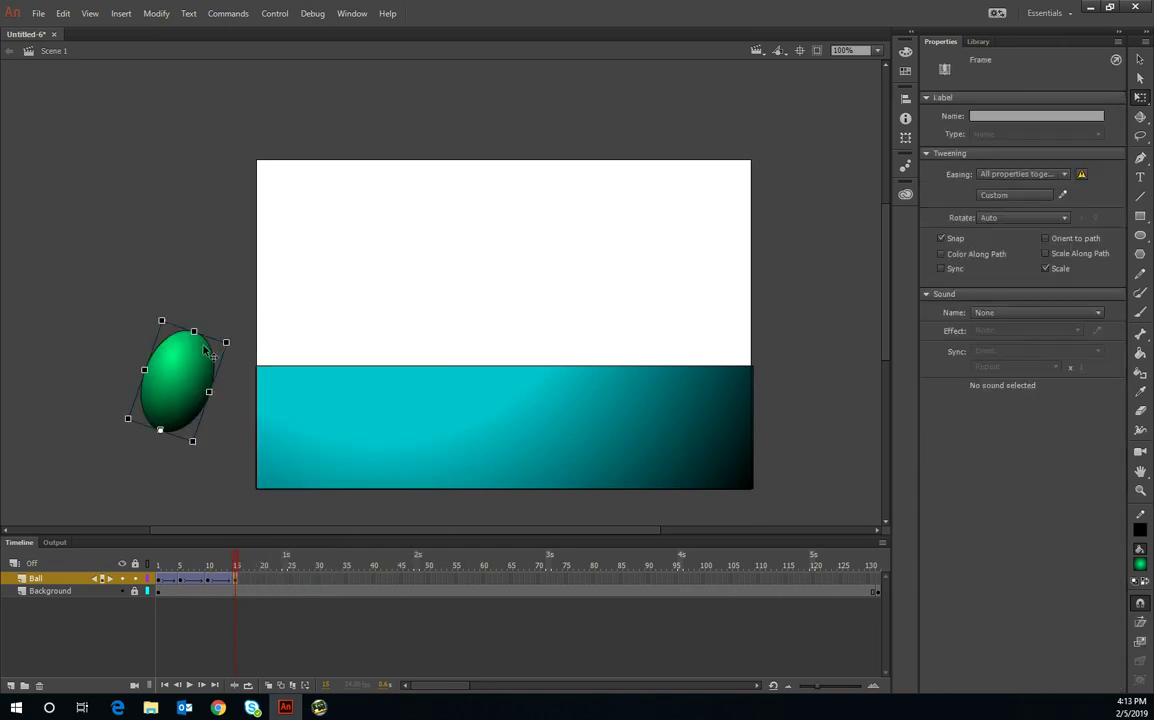
pyautogui.moveTo(180, 412); pyautogui.dragTo(333, 265)
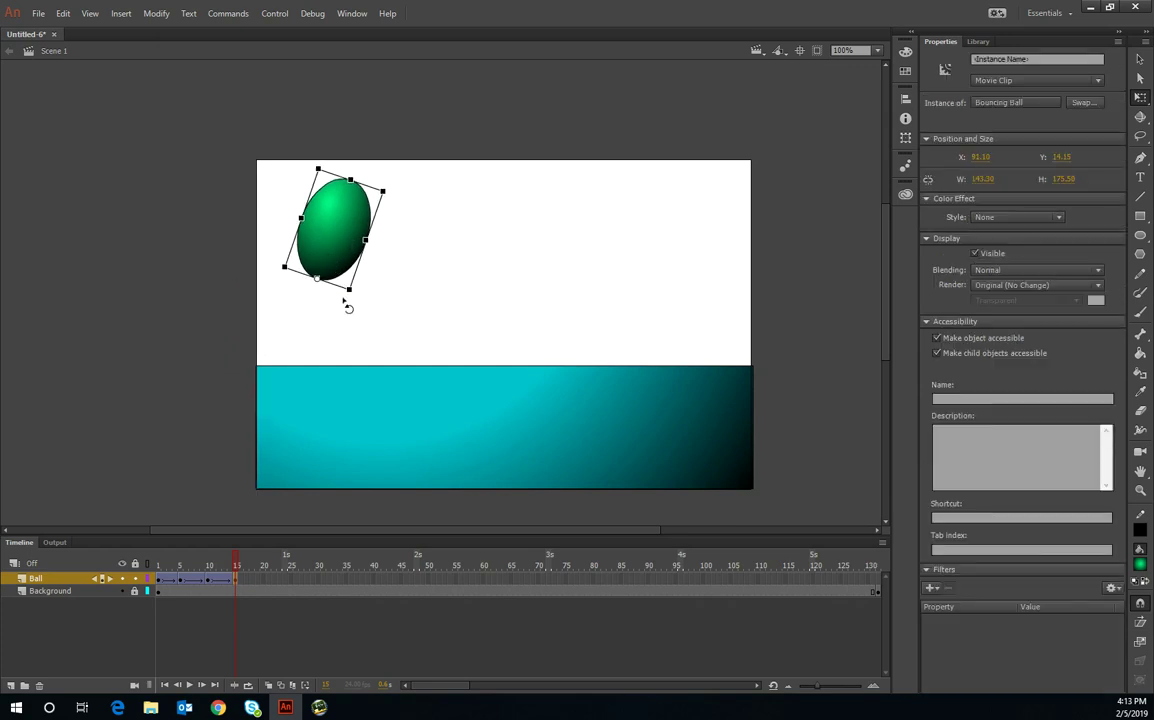
pyautogui.moveTo(352, 181); pyautogui.dragTo(348, 188)
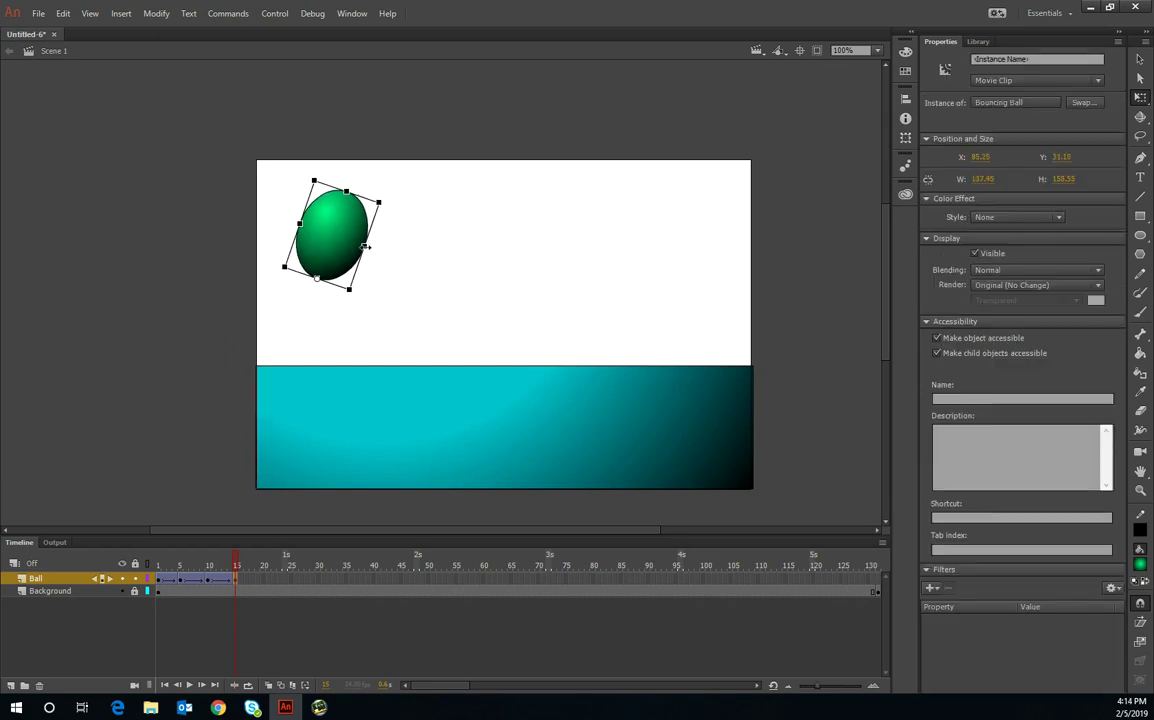
pyautogui.moveTo(366, 244); pyautogui.dragTo(377, 249)
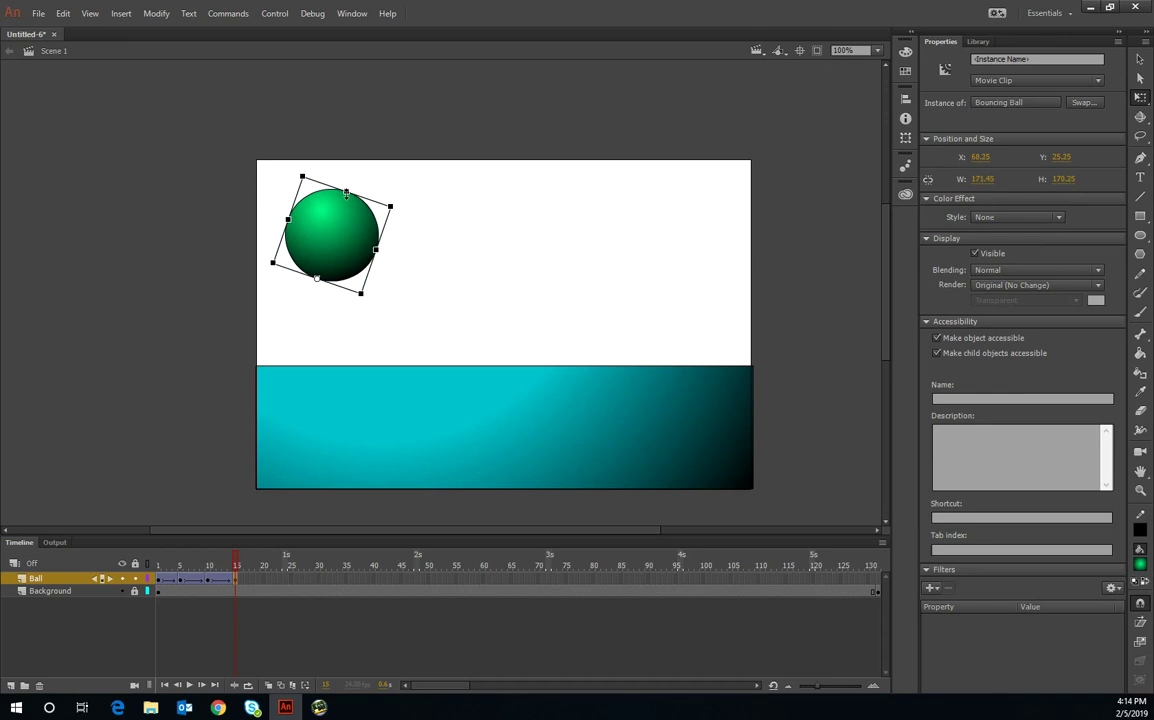
# Scrub the tween, shrink the frame-15 ball slightly, and preview the bounce from frame 1
pyautogui.moveTo(229, 565)
pyautogui.mouseDown()
pyautogui.moveTo(143, 591)
pyautogui.moveTo(237, 566)
pyautogui.mouseUp()
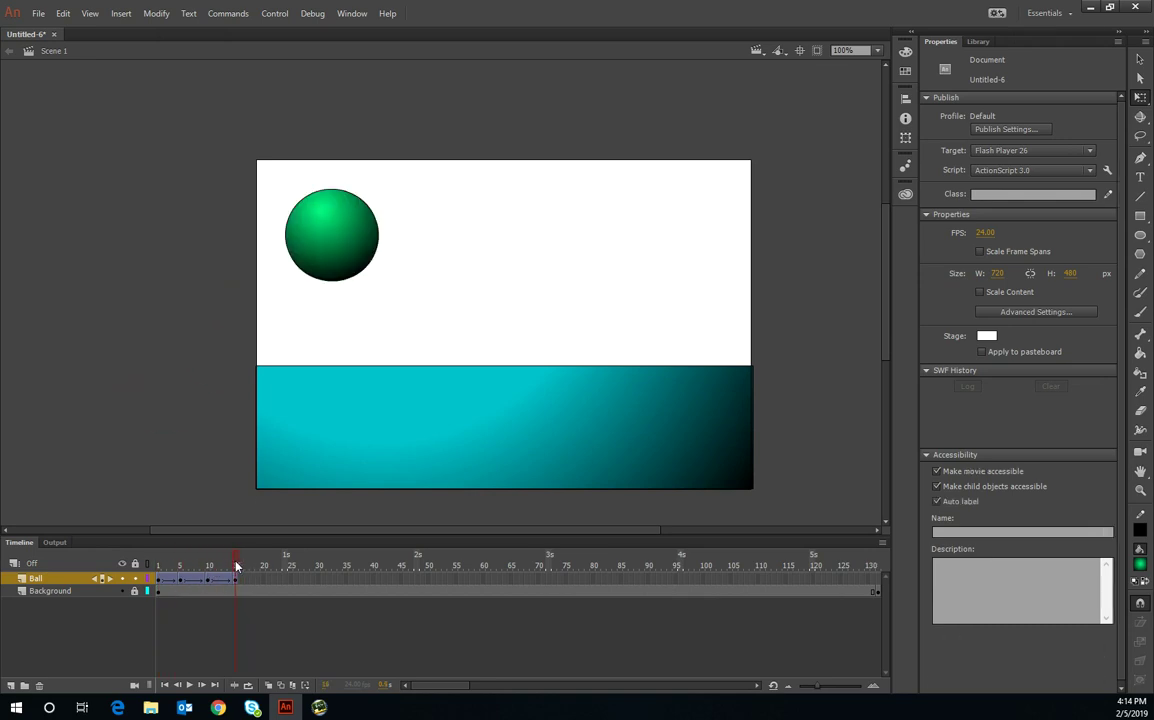
pyautogui.click(331, 240)
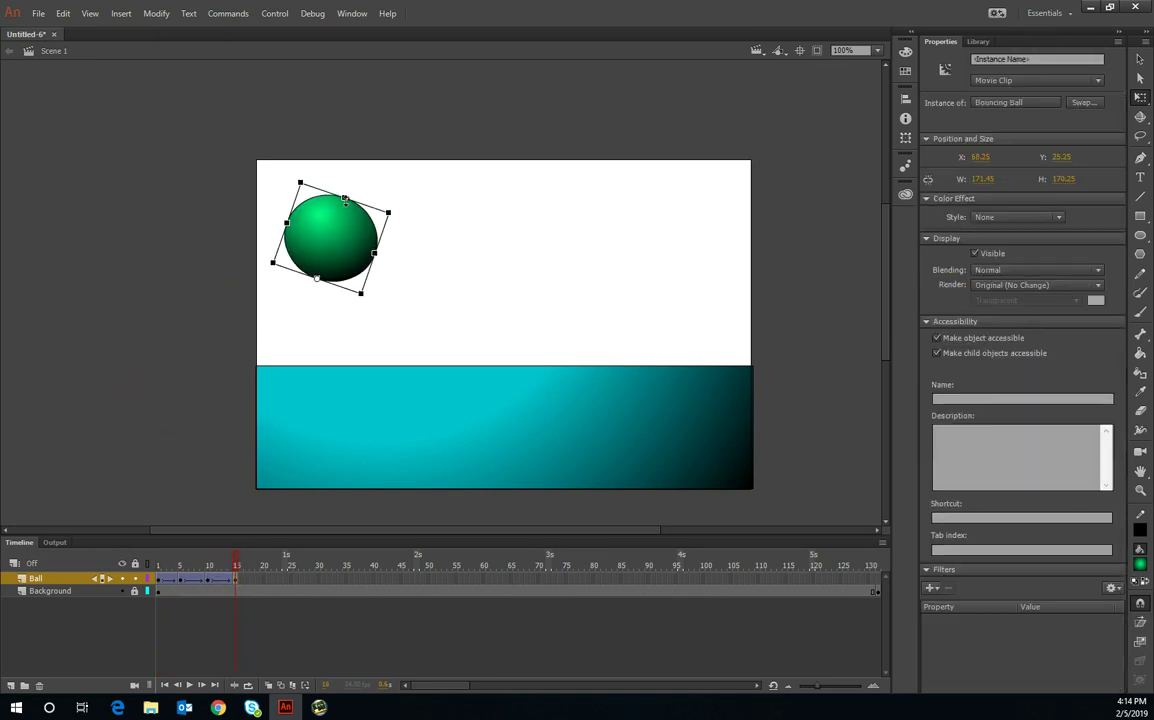
pyautogui.moveTo(370, 253); pyautogui.dragTo(367, 253)
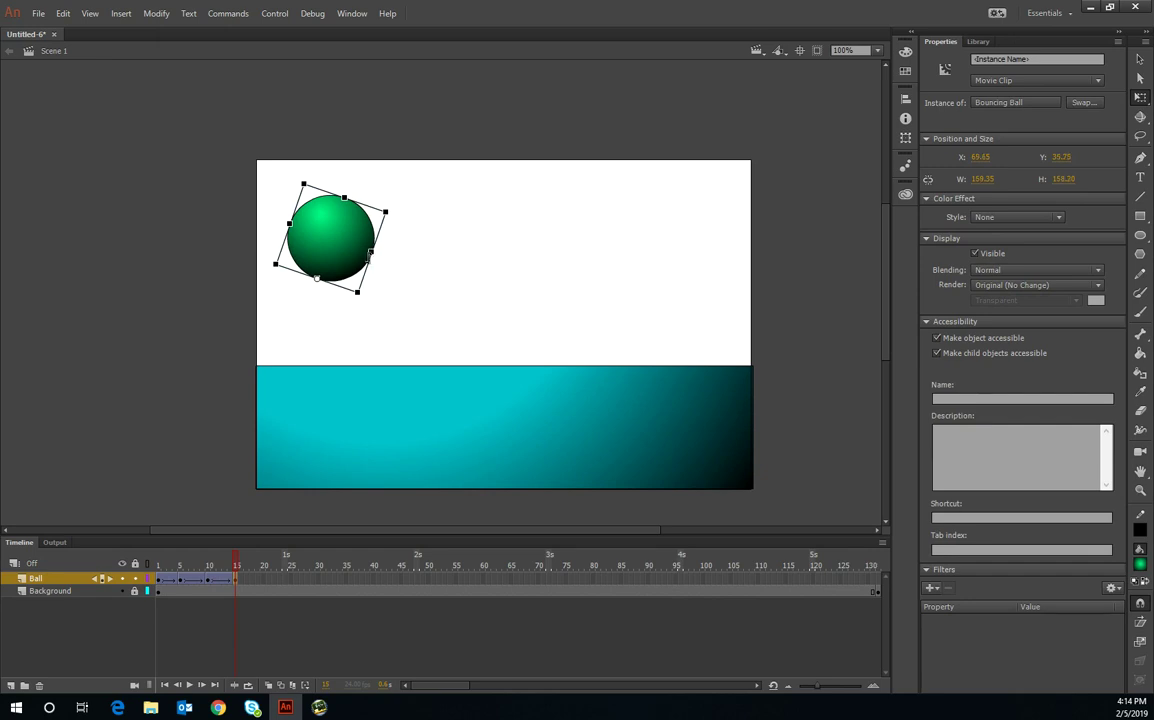
pyautogui.moveTo(238, 567); pyautogui.dragTo(157, 567)
pyautogui.press('Return')
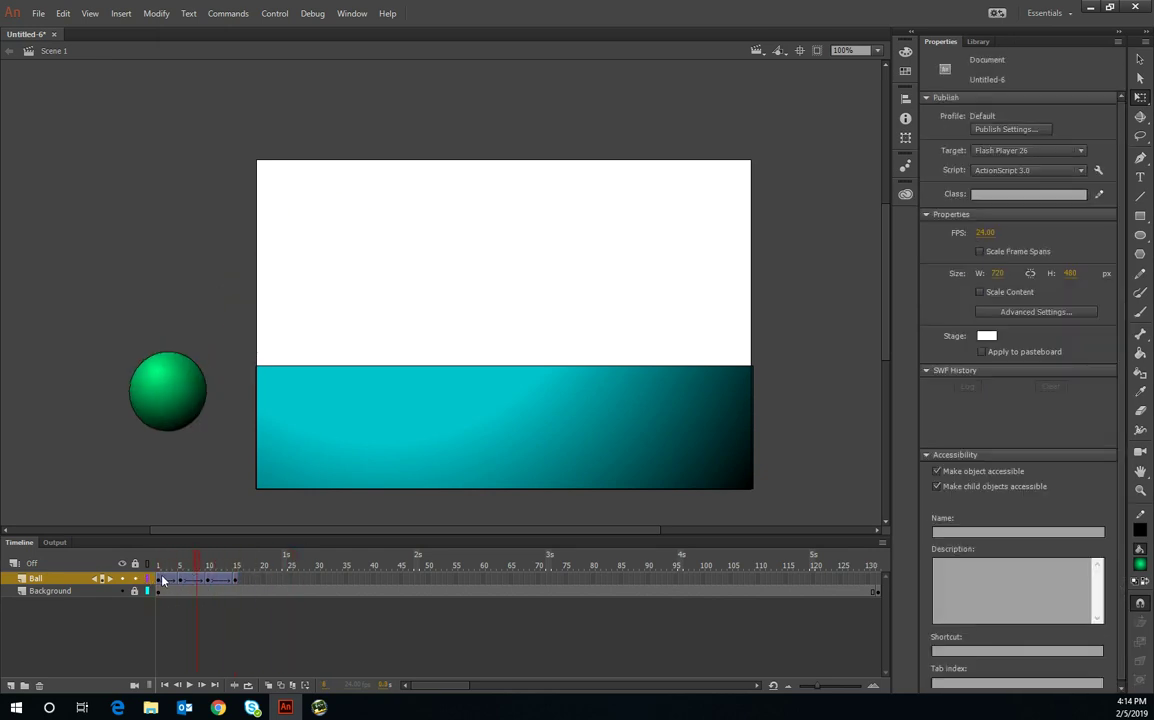
pyautogui.click(162, 580)
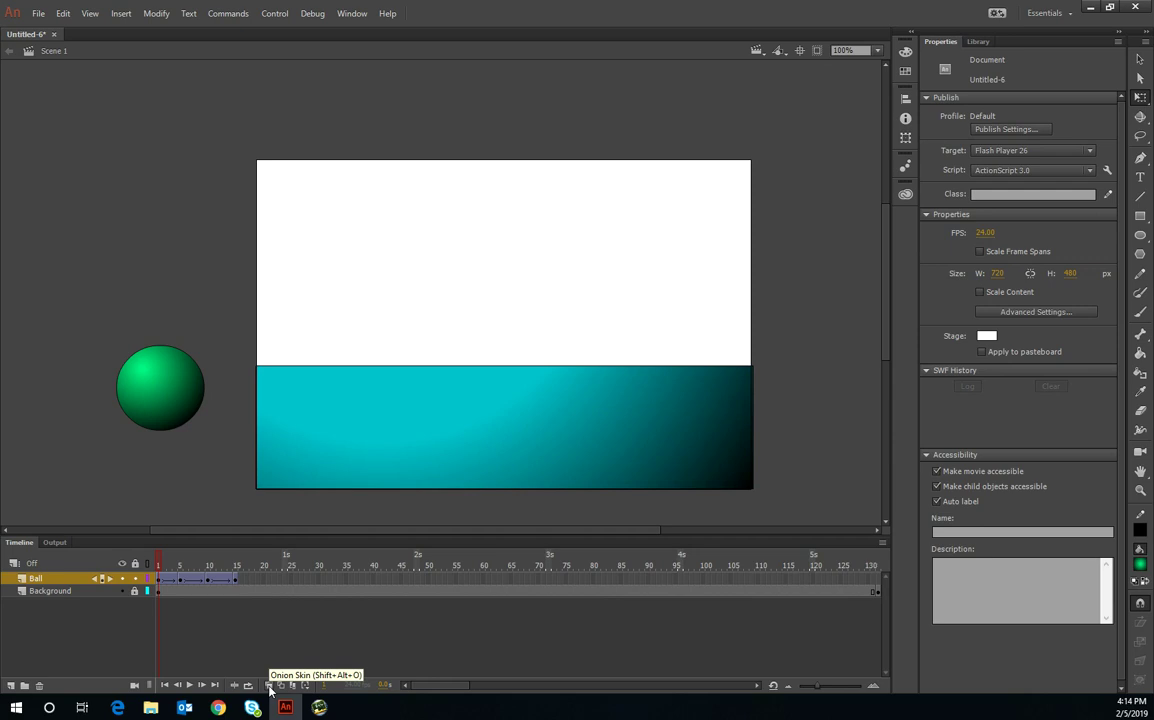
pyautogui.click(269, 686)
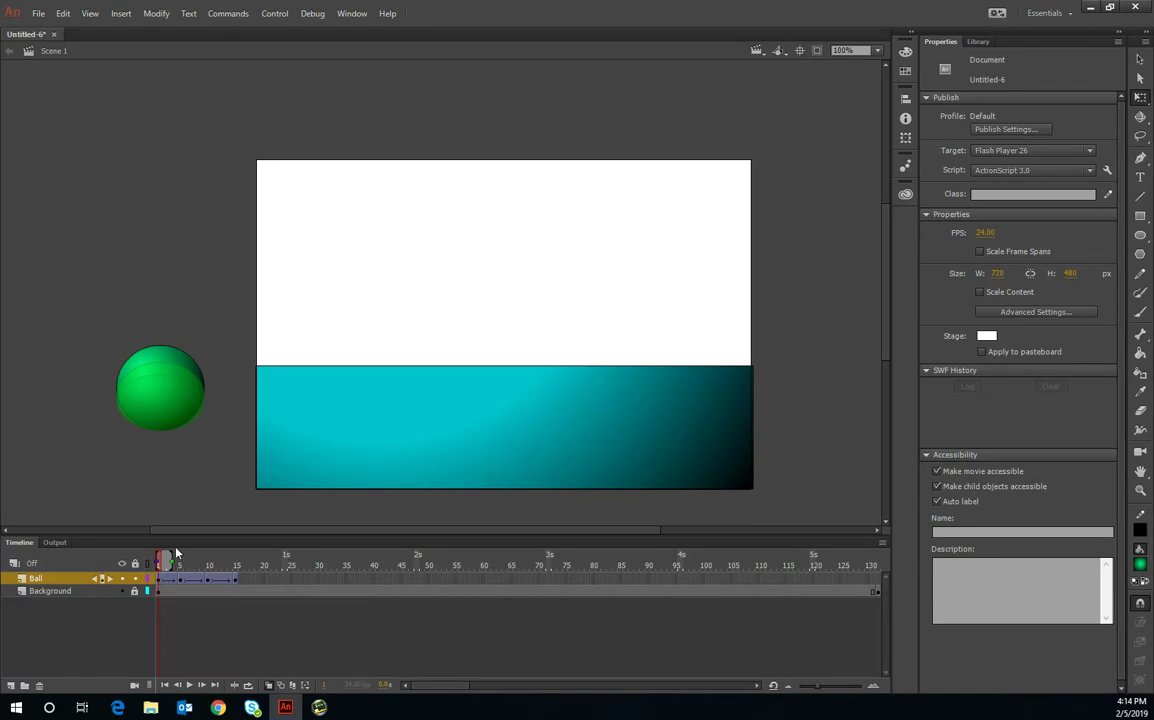
pyautogui.moveTo(176, 553); pyautogui.dragTo(237, 556)
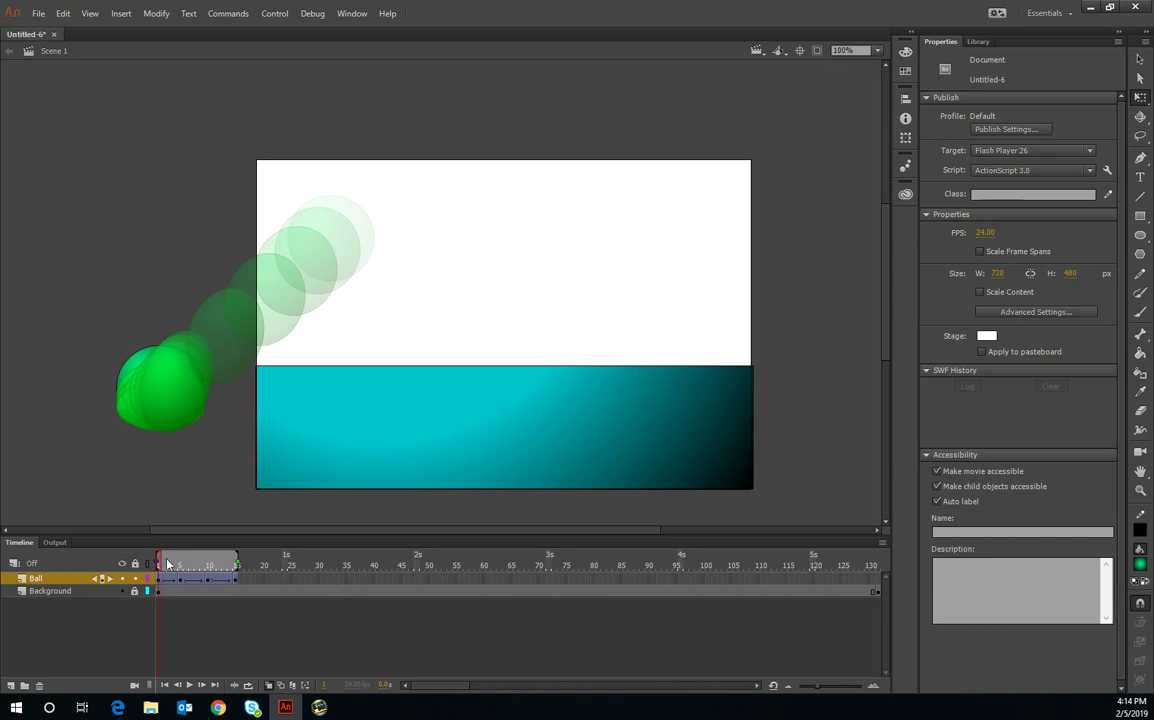
pyautogui.click(181, 566)
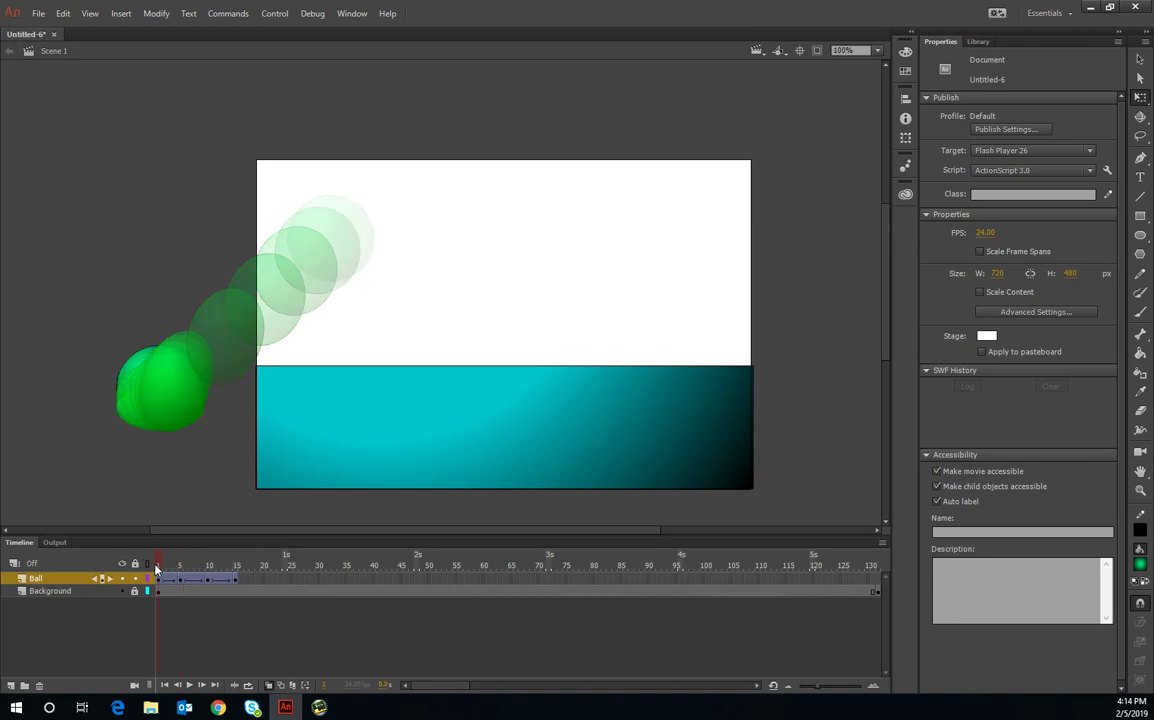
pyautogui.moveTo(183, 561); pyautogui.dragTo(247, 543)
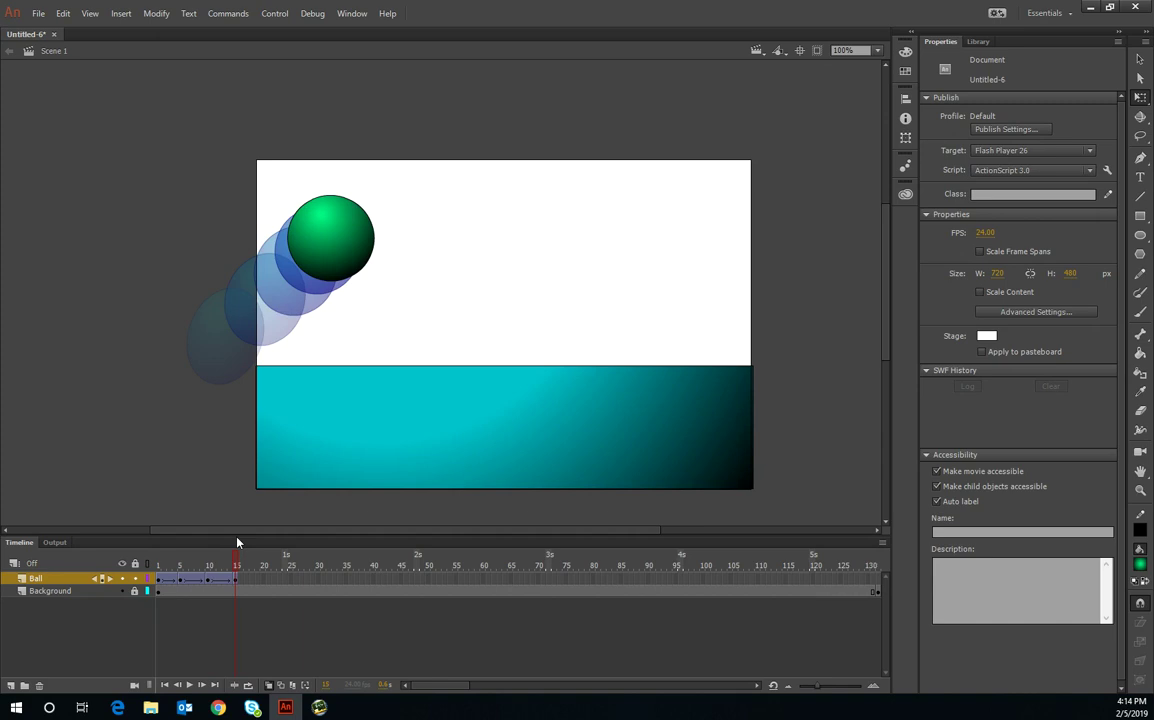
pyautogui.moveTo(248, 542)
pyautogui.mouseDown()
pyautogui.moveTo(129, 563)
pyautogui.moveTo(241, 539)
pyautogui.mouseUp()
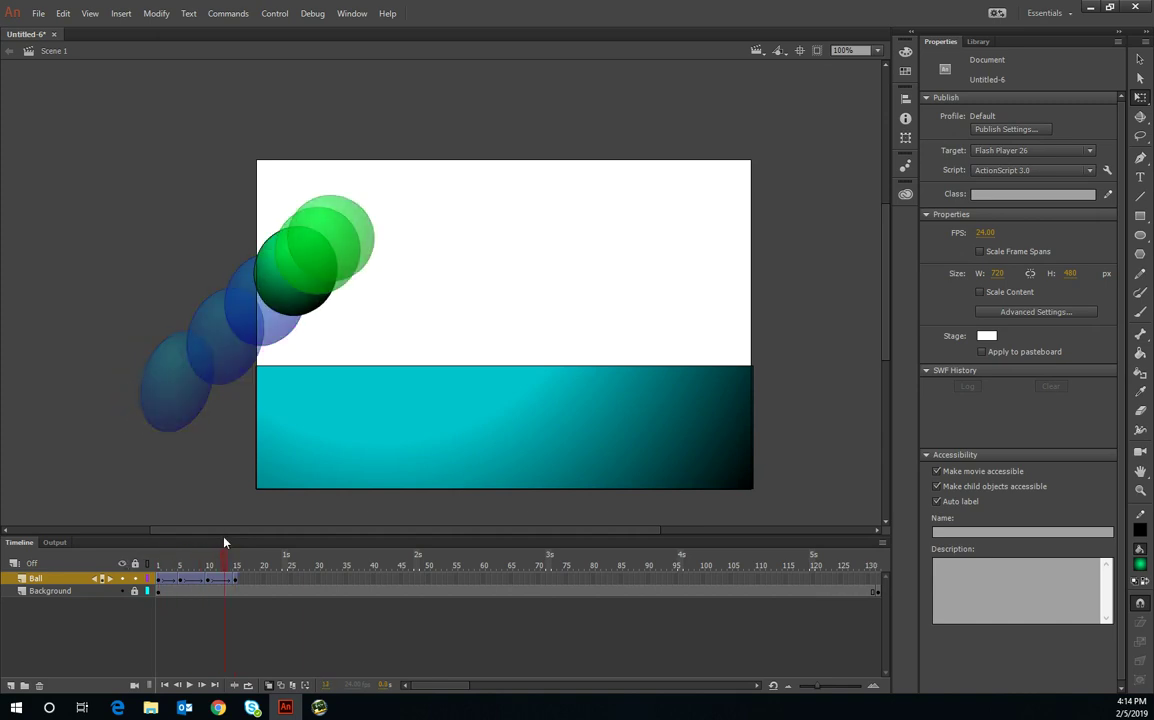
pyautogui.click(268, 686)
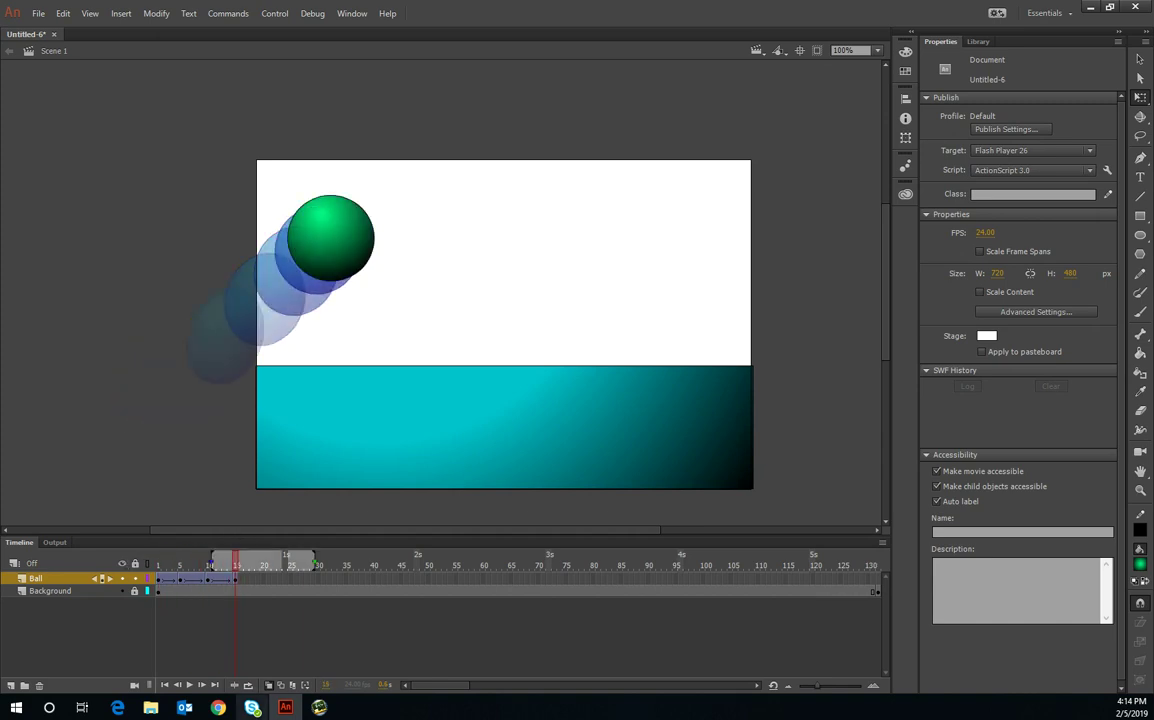
pyautogui.click(268, 686)
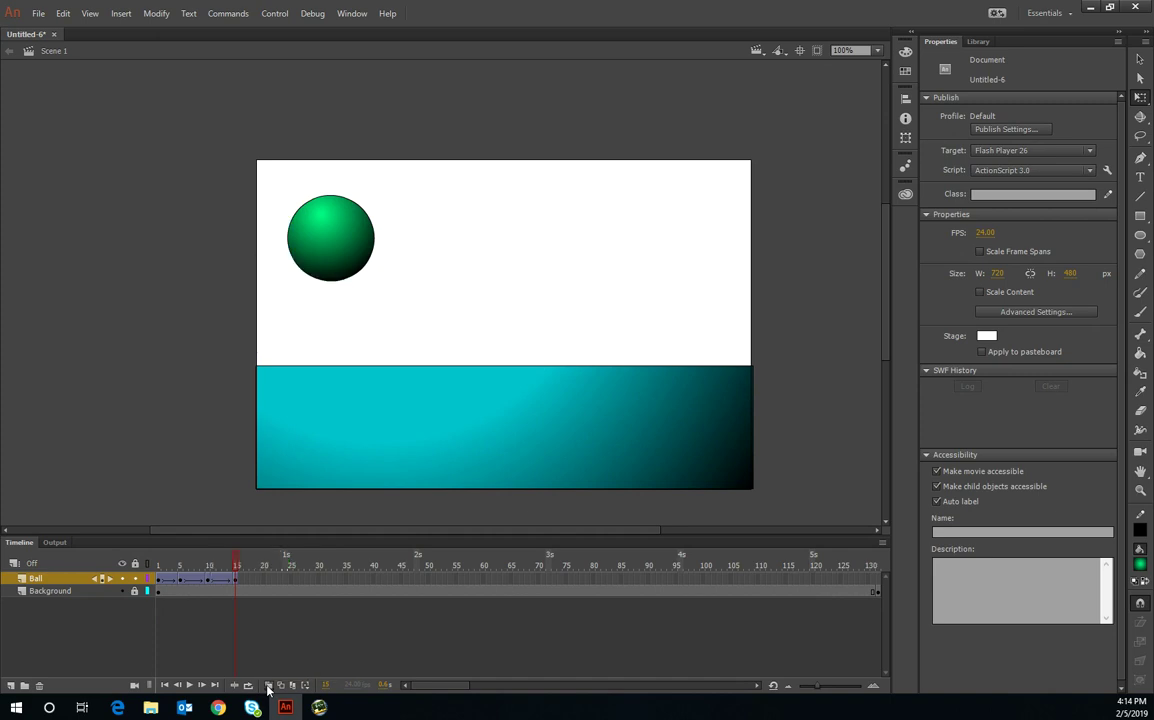
# Extend the Ball layer to frame 20 and drop the ball onto the teal ground
pyautogui.click(263, 582)
pyautogui.rightClick(263, 582)
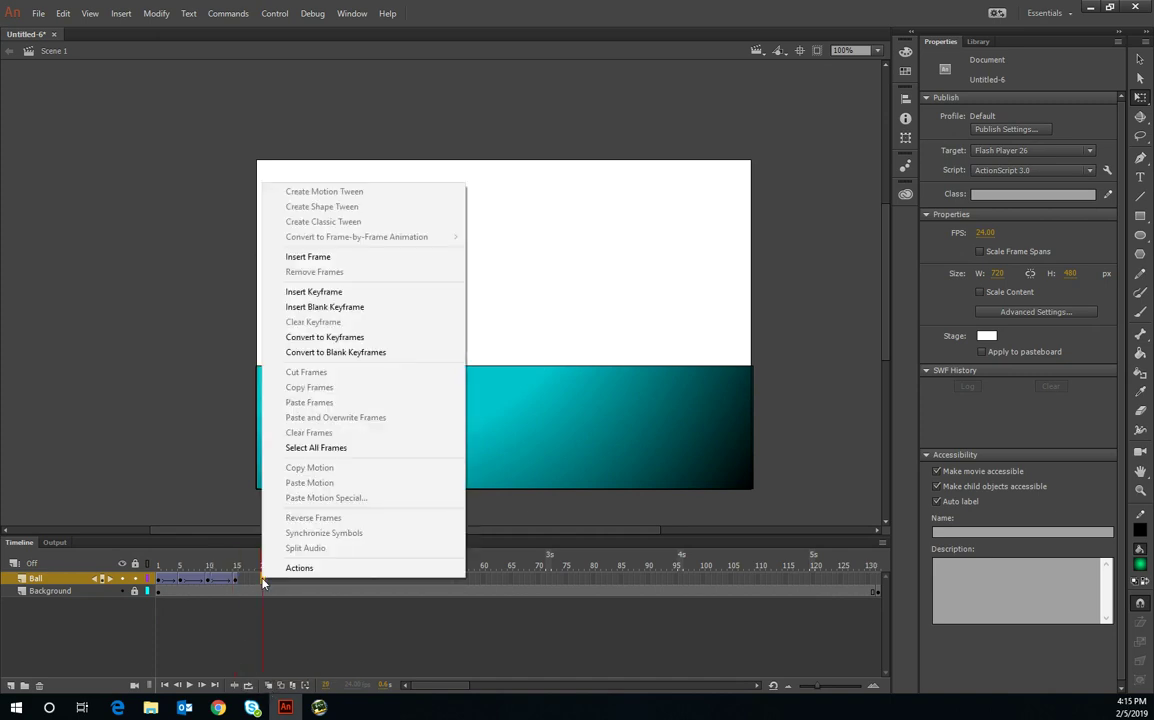
pyautogui.click(366, 260)
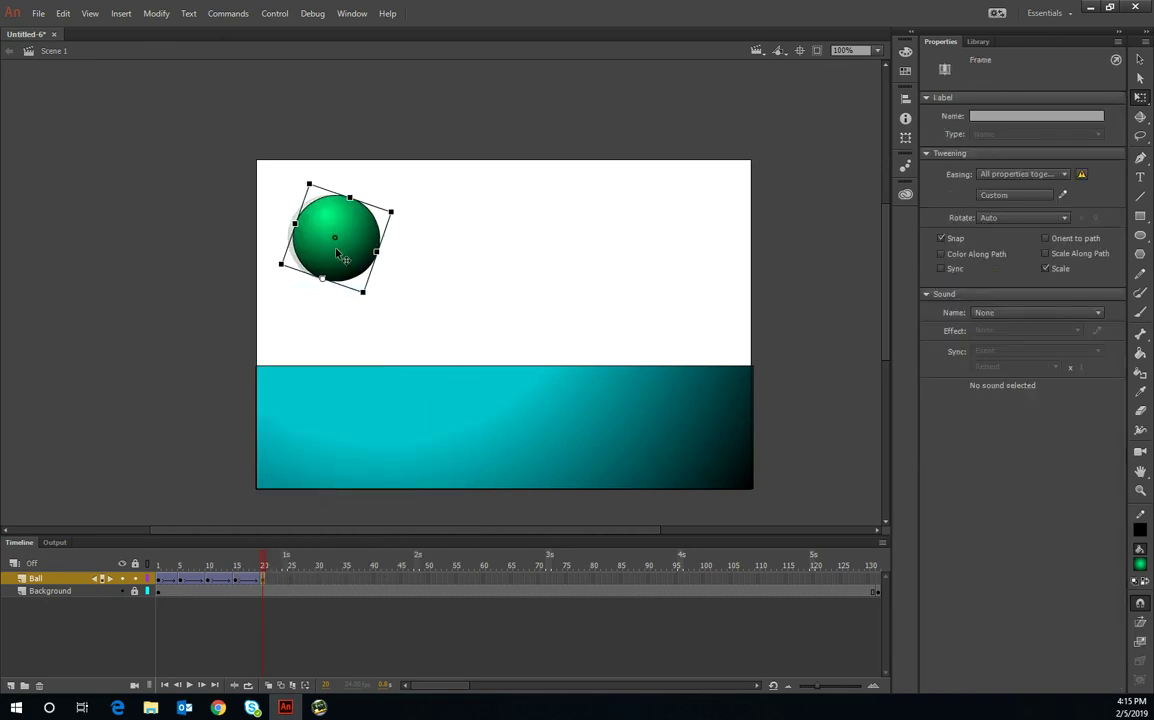
pyautogui.moveTo(336, 255); pyautogui.dragTo(412, 358)
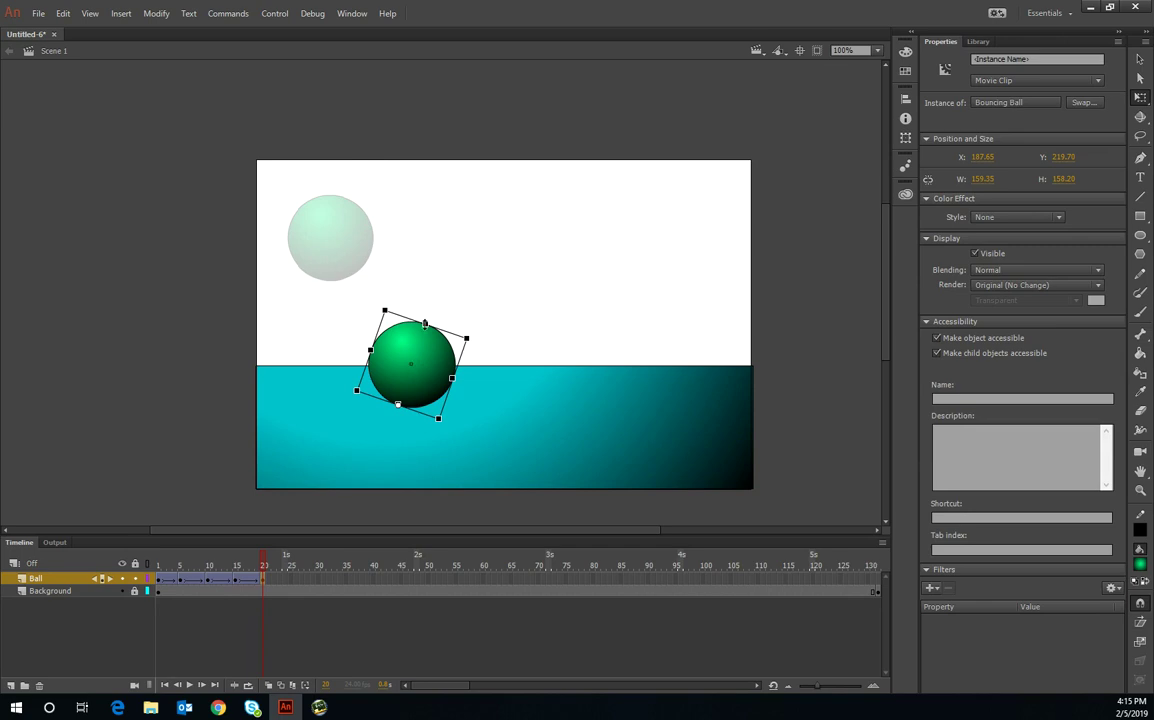
# Rotate the landing ball, narrow it horizontally and stretch it taller
pyautogui.moveTo(479, 340)
pyautogui.mouseDown()
pyautogui.moveTo(462, 316)
pyautogui.moveTo(420, 347)
pyautogui.mouseUp()
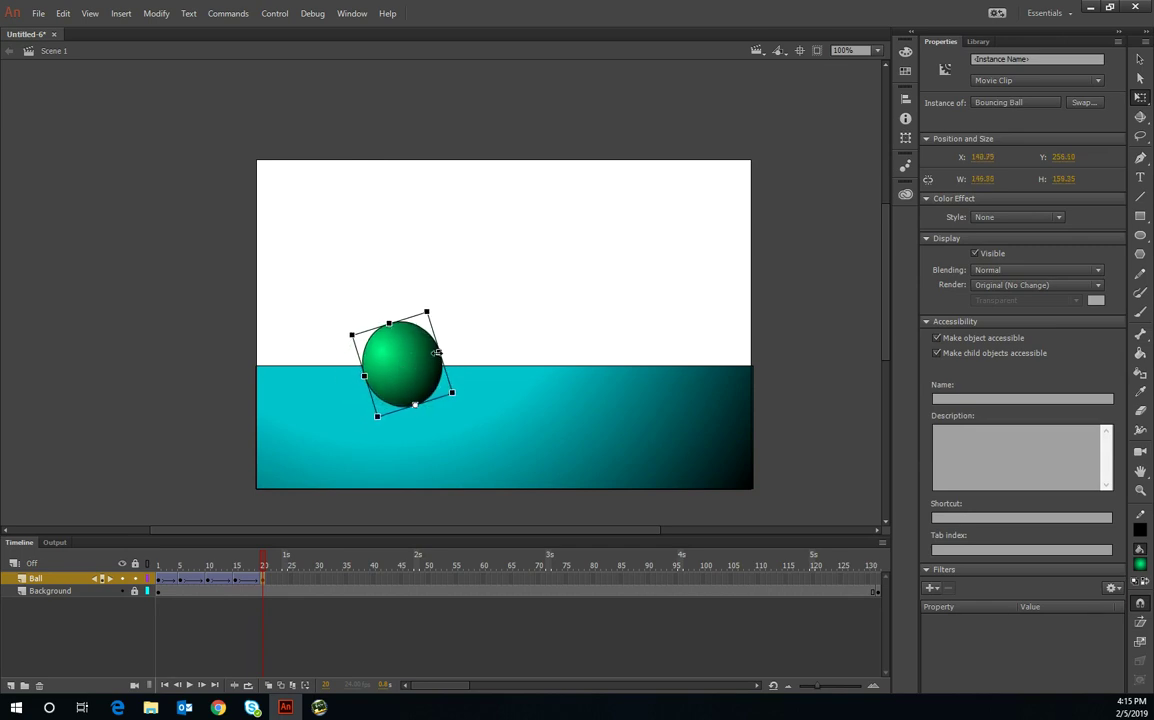
pyautogui.moveTo(443, 352); pyautogui.dragTo(432, 354)
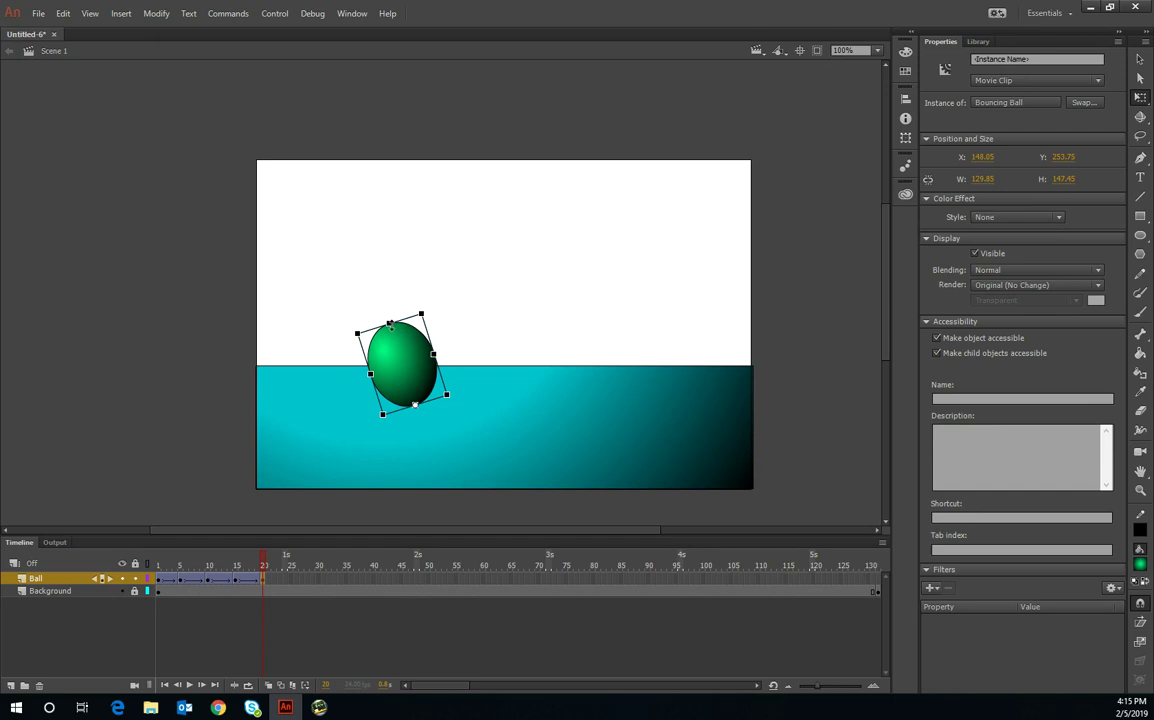
pyautogui.moveTo(390, 323); pyautogui.dragTo(386, 312)
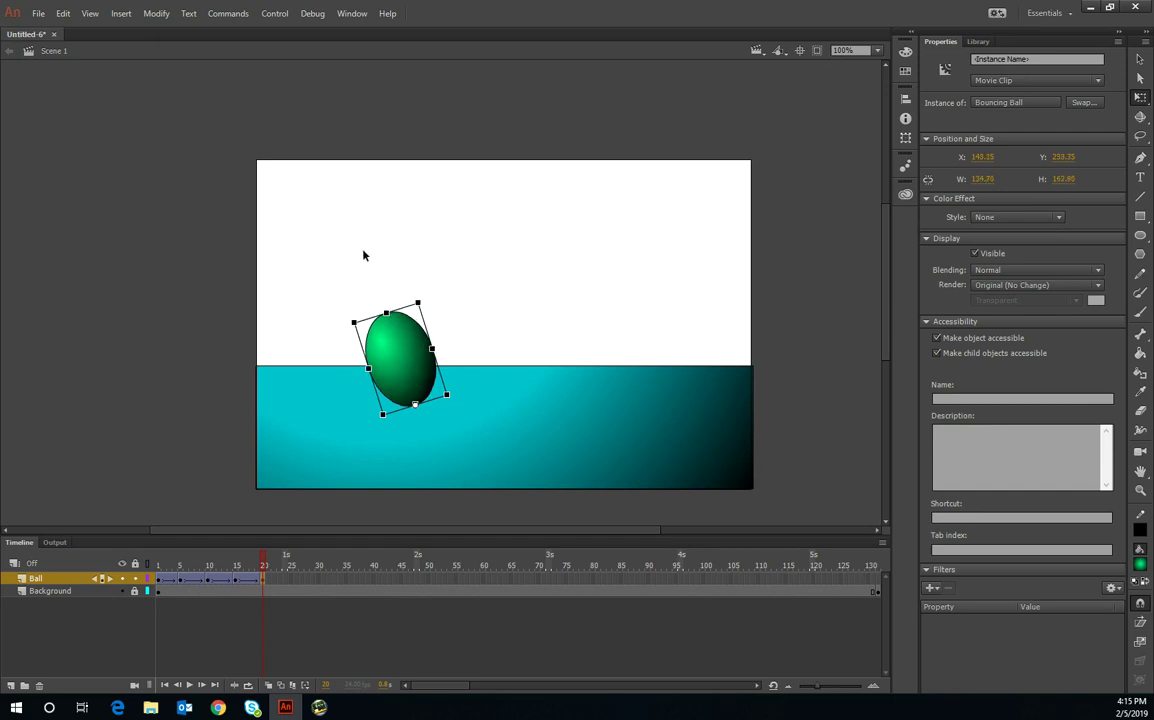
pyautogui.click(277, 587)
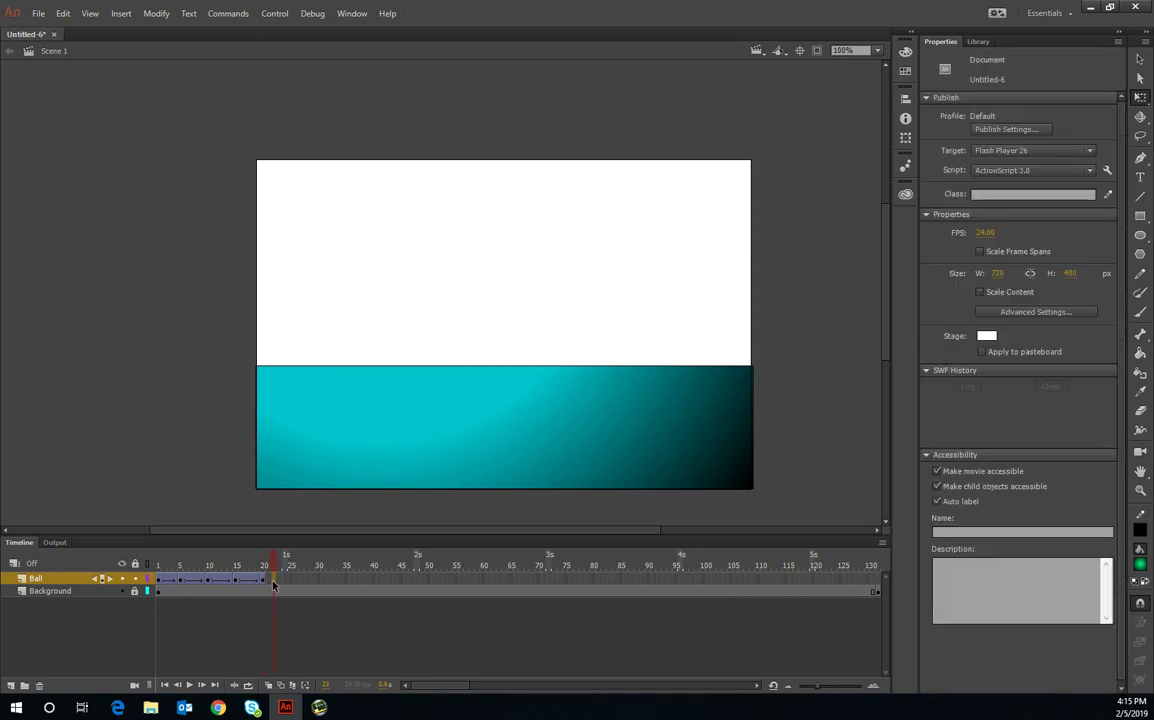
# Add a keyframe at frame 23 with the ball squashed flat on the ground, then scrub the tween
pyautogui.rightClick(282, 587)
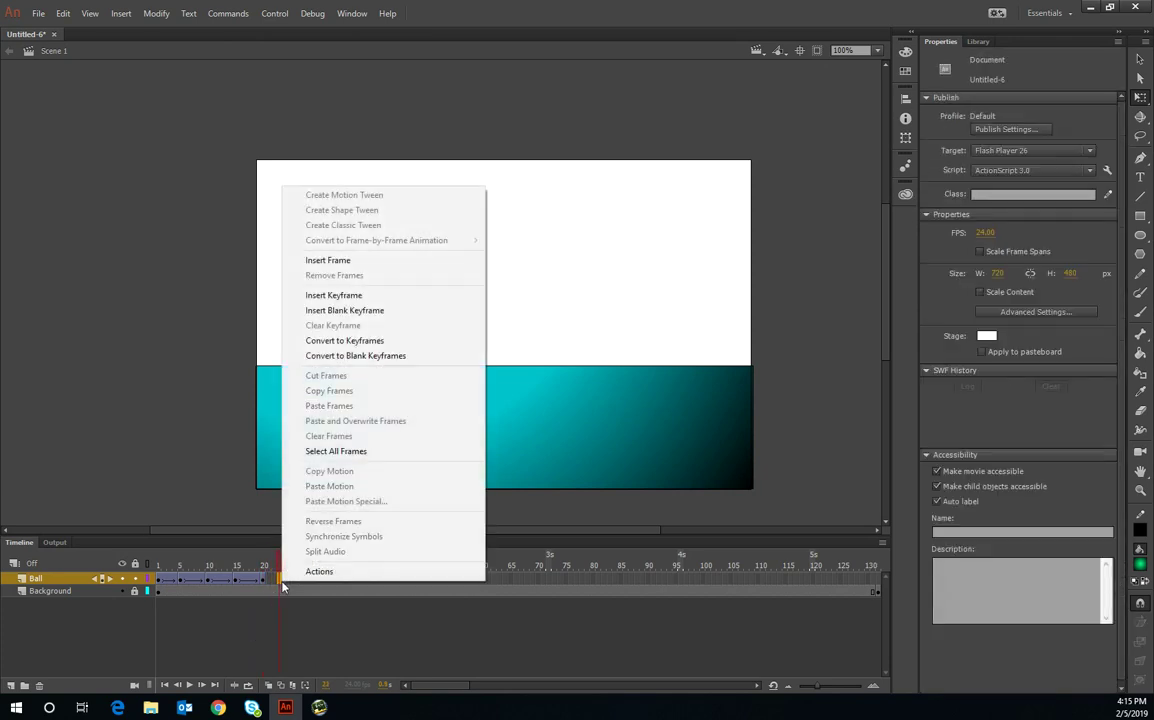
pyautogui.click(354, 297)
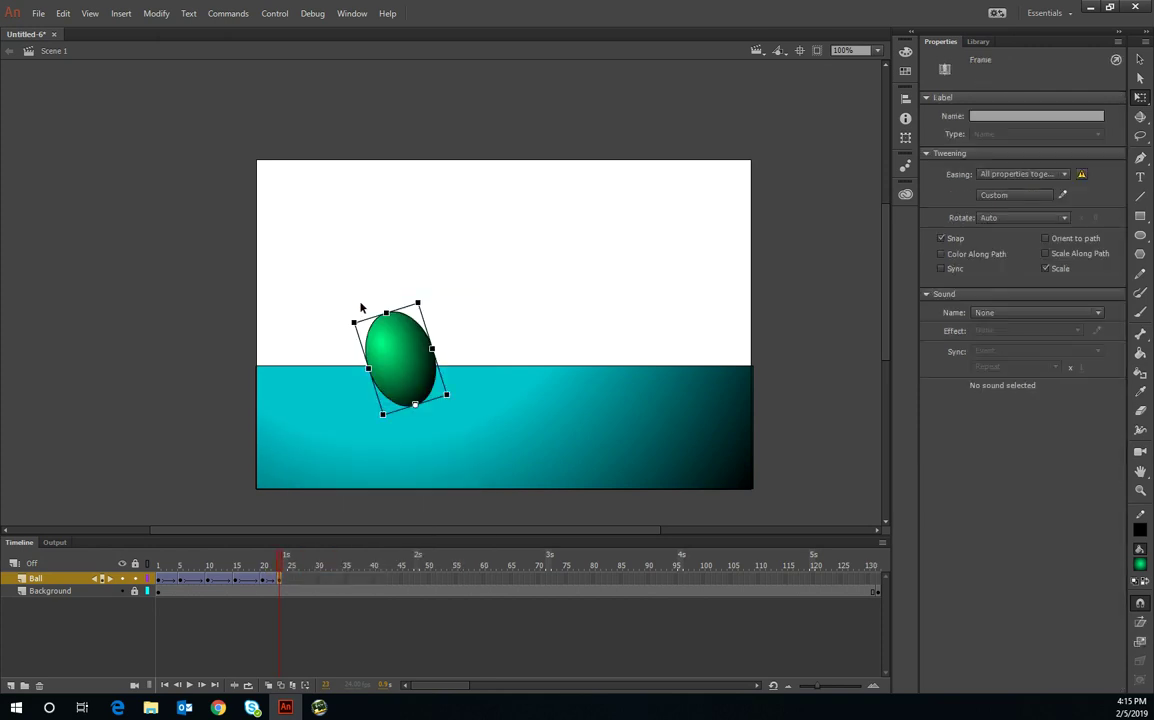
pyautogui.moveTo(385, 313)
pyautogui.mouseDown()
pyautogui.moveTo(403, 352)
pyautogui.moveTo(450, 371)
pyautogui.moveTo(465, 357)
pyautogui.mouseUp()
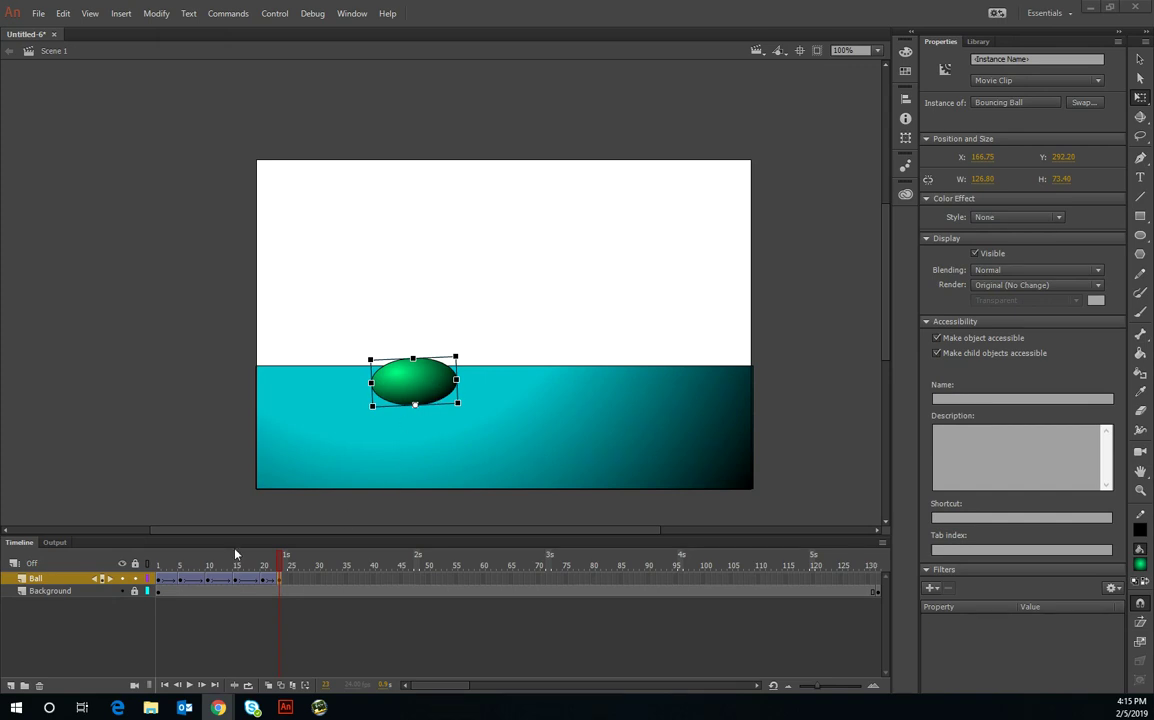
pyautogui.moveTo(252, 556); pyautogui.dragTo(284, 566)
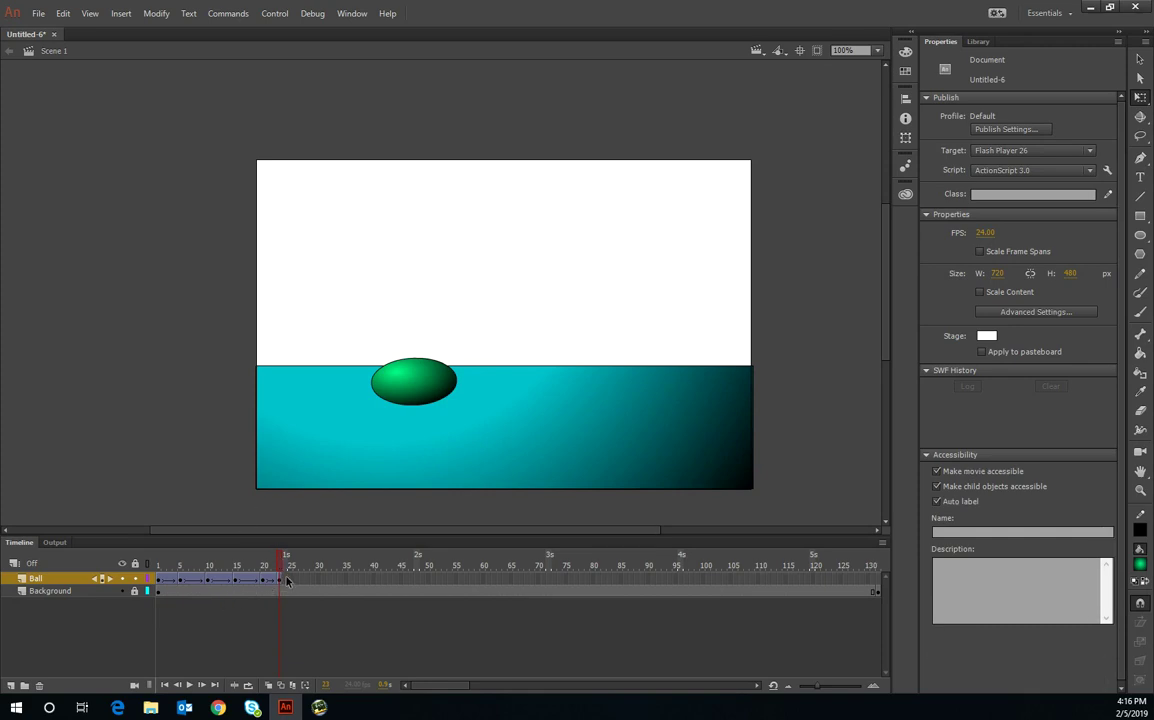
# Add a frame-28 keyframe with the ball stretched, narrowed, tilted clockwise and moved up-right, then preview
pyautogui.click(290, 579)
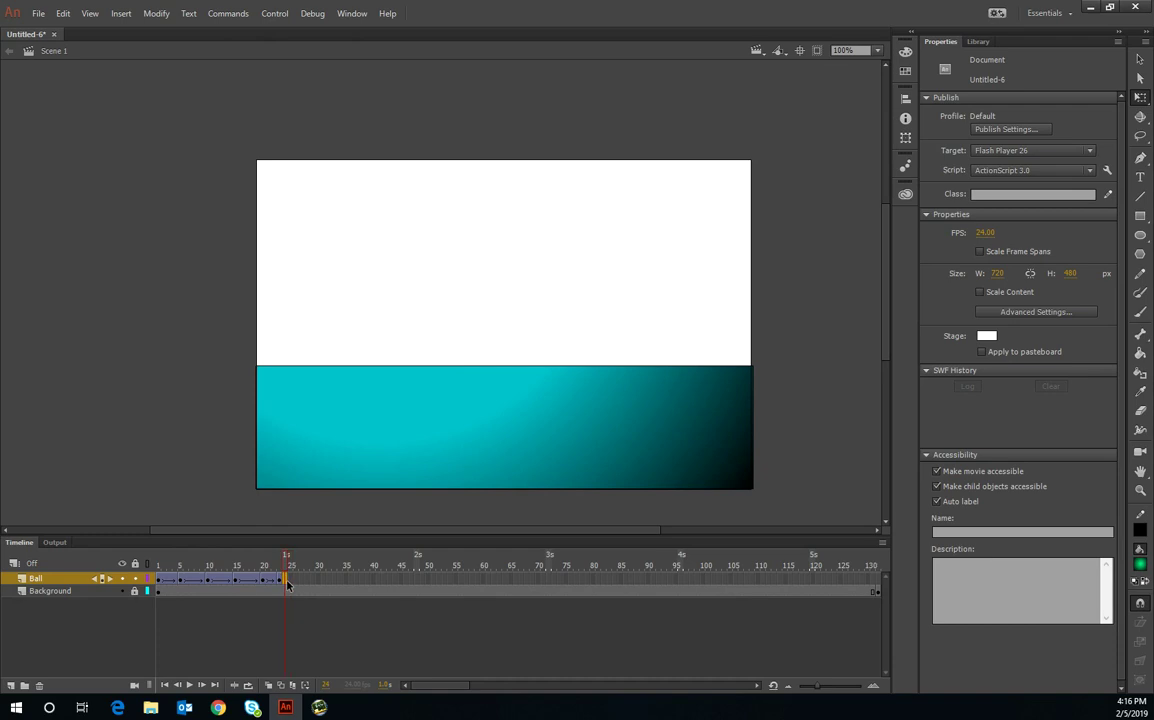
pyautogui.moveTo(297, 586); pyautogui.dragTo(305, 588)
pyautogui.rightClick(305, 588)
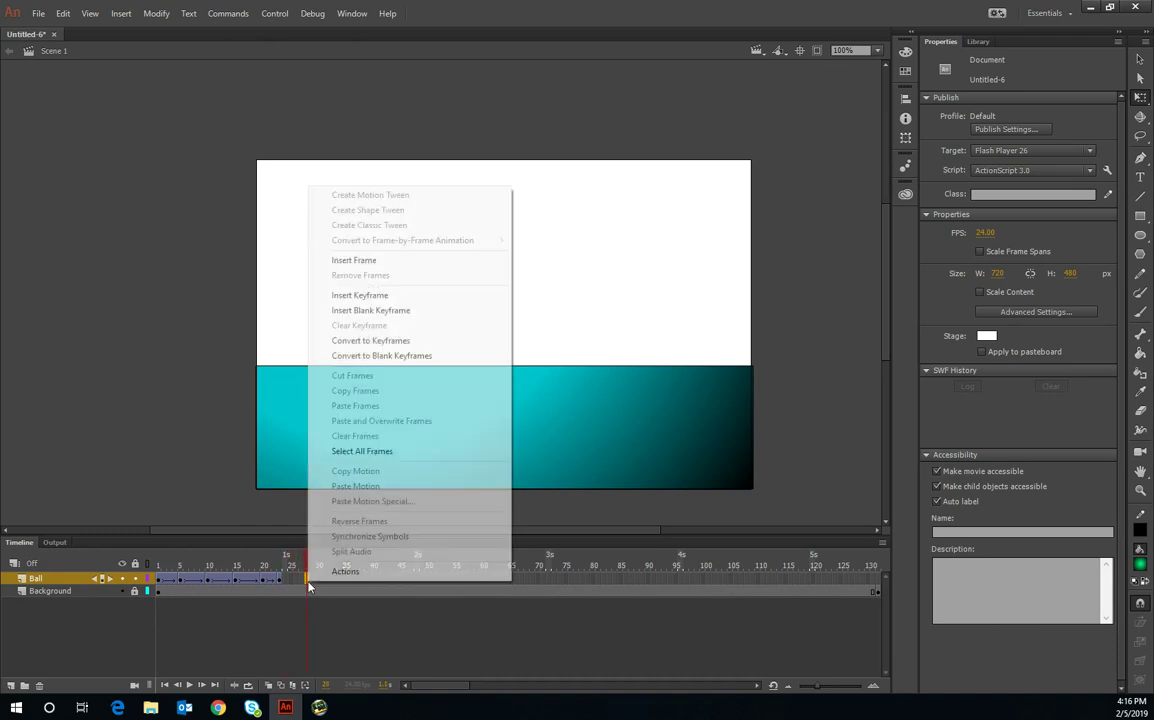
pyautogui.click(380, 296)
pyautogui.moveTo(412, 359); pyautogui.dragTo(412, 306)
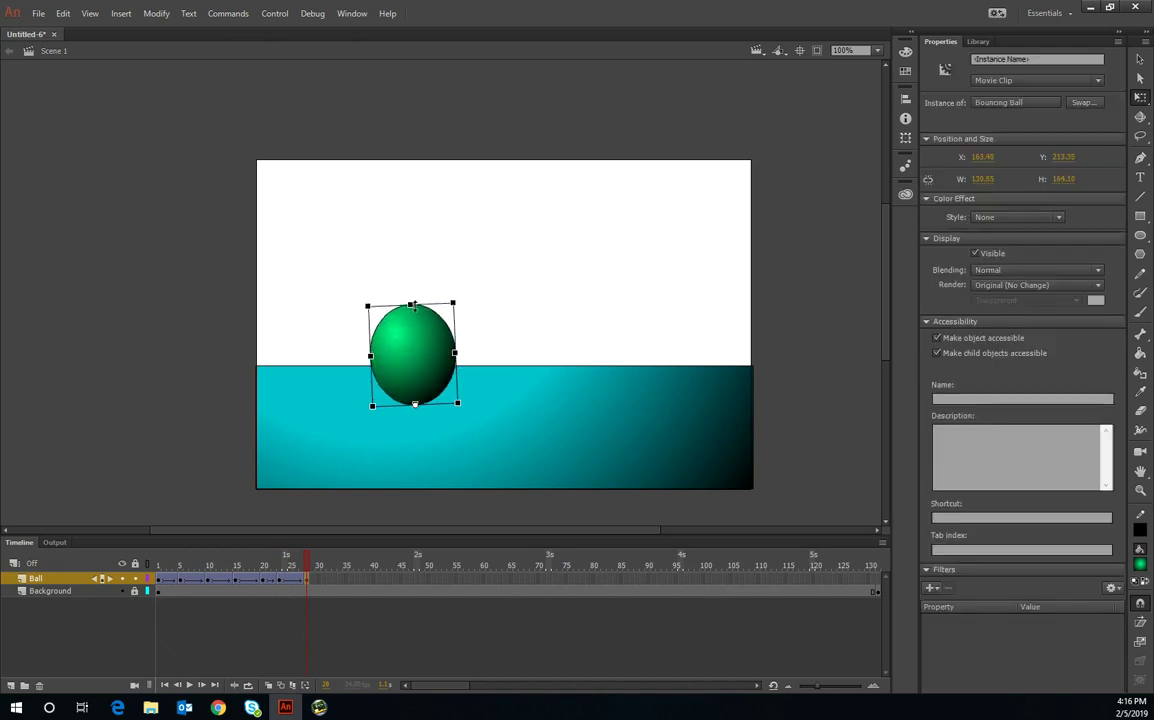
pyautogui.moveTo(370, 356); pyautogui.dragTo(377, 355)
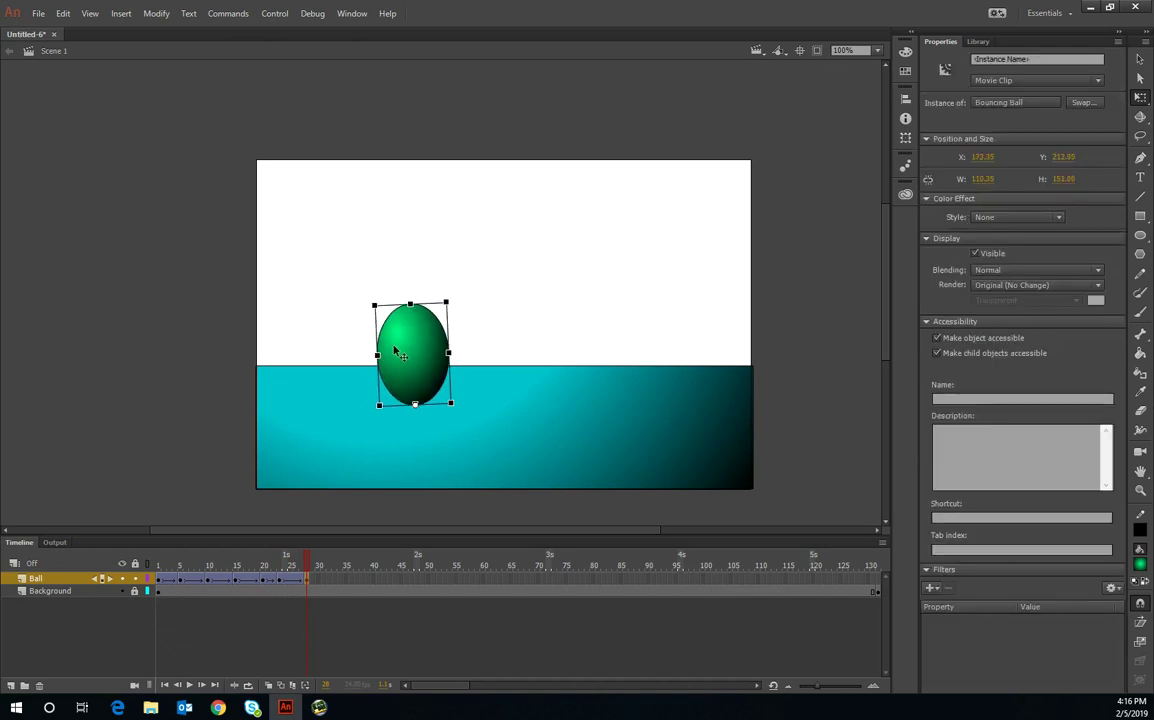
pyautogui.moveTo(460, 300); pyautogui.dragTo(487, 327)
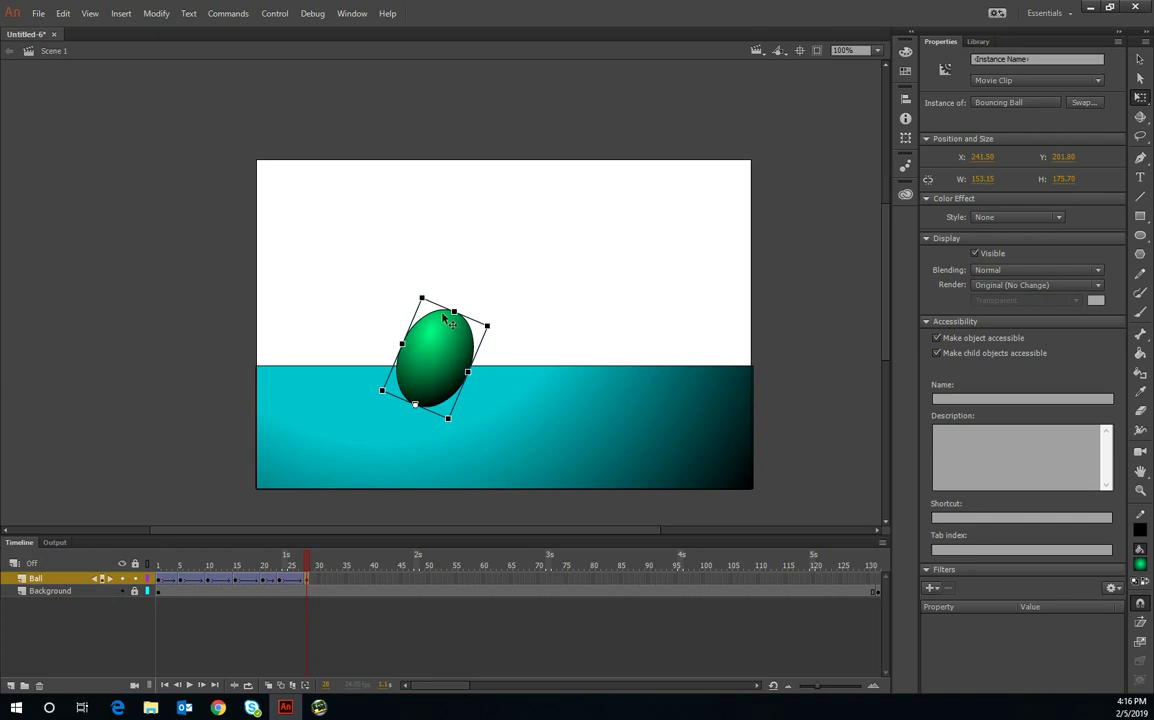
pyautogui.moveTo(454, 312); pyautogui.dragTo(452, 320)
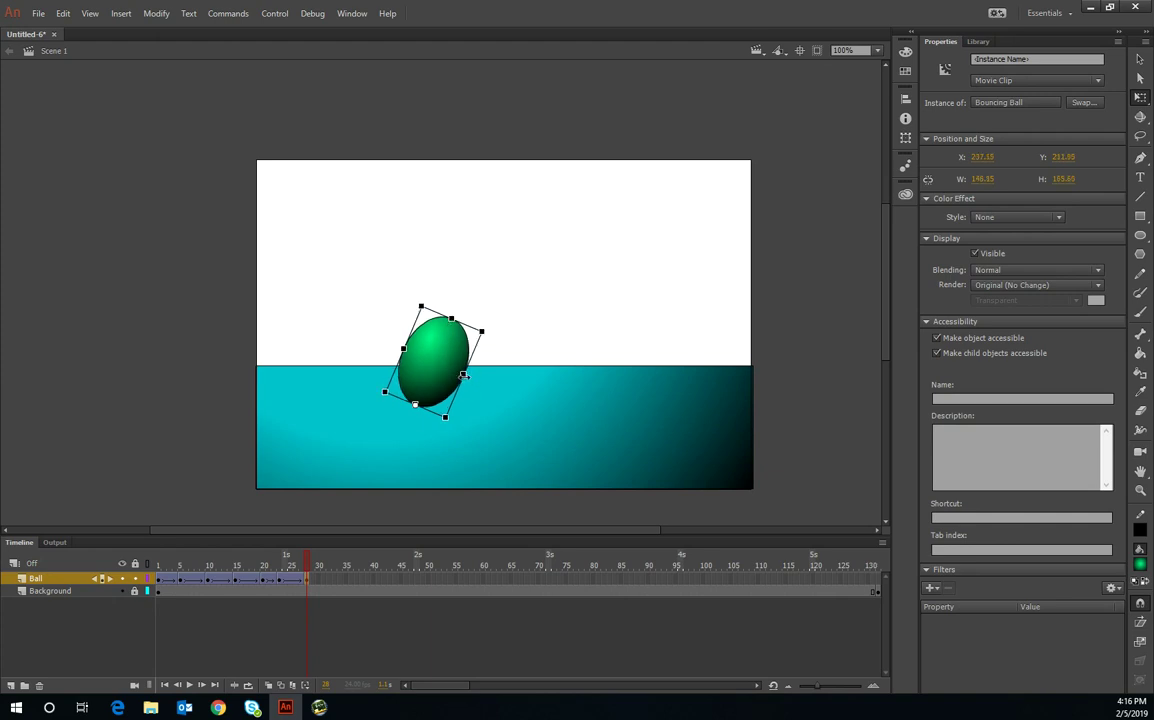
pyautogui.moveTo(436, 373); pyautogui.dragTo(457, 342)
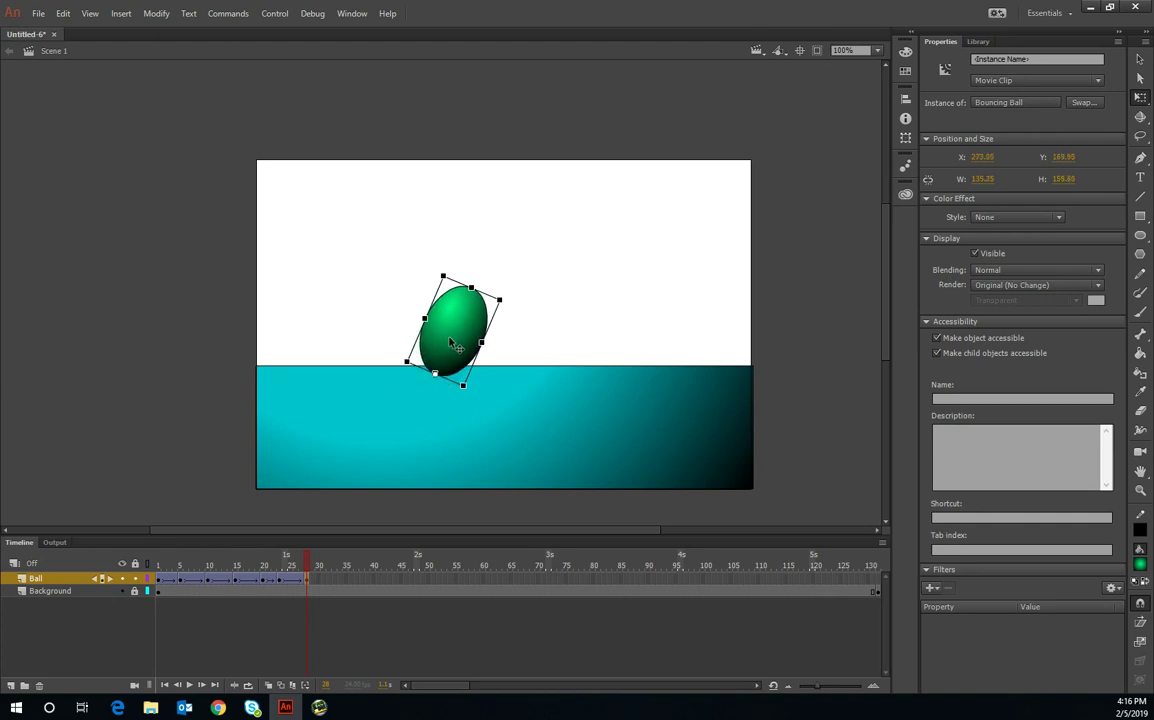
pyautogui.click(309, 566)
pyautogui.press('Return')
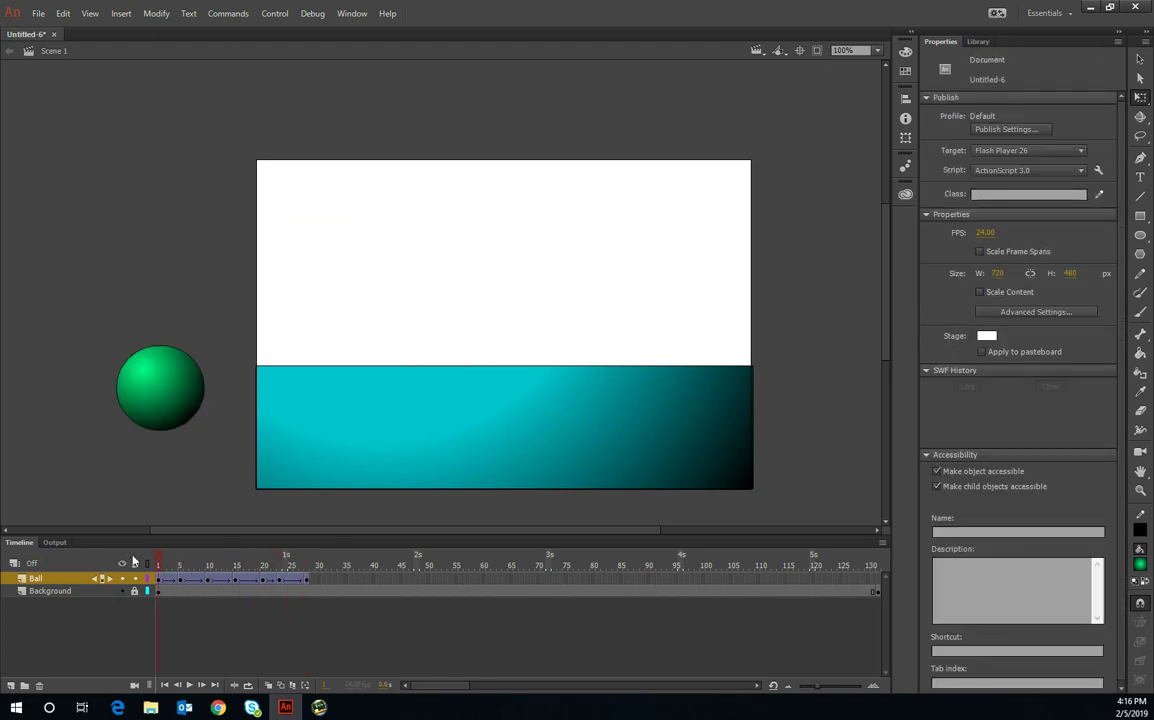
pyautogui.moveTo(337, 563)
pyautogui.mouseDown()
pyautogui.moveTo(244, 549)
pyautogui.moveTo(150, 567)
pyautogui.moveTo(283, 568)
pyautogui.moveTo(267, 577)
pyautogui.moveTo(325, 590)
pyautogui.moveTo(279, 585)
pyautogui.moveTo(312, 578)
pyautogui.moveTo(296, 588)
pyautogui.moveTo(307, 588)
pyautogui.mouseUp()
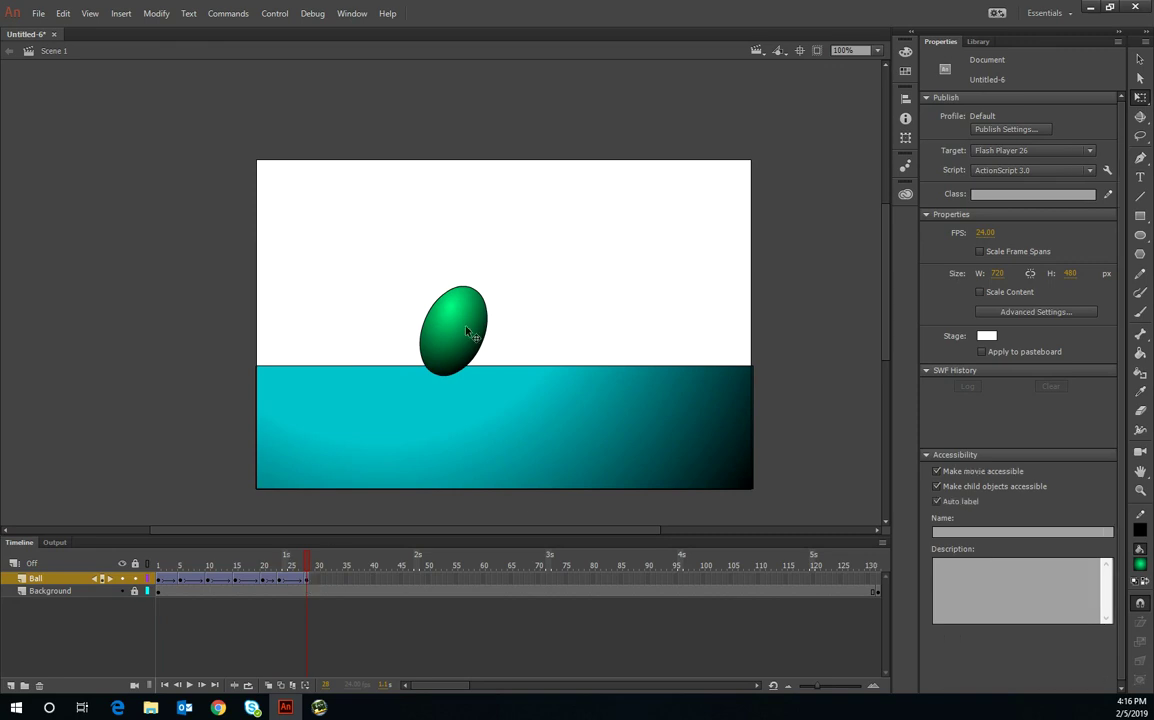
# Turn on onion skinning back to frame 1 and add a Ball keyframe at frame 33
pyautogui.click(269, 686)
pyautogui.moveTo(286, 557); pyautogui.dragTo(146, 578)
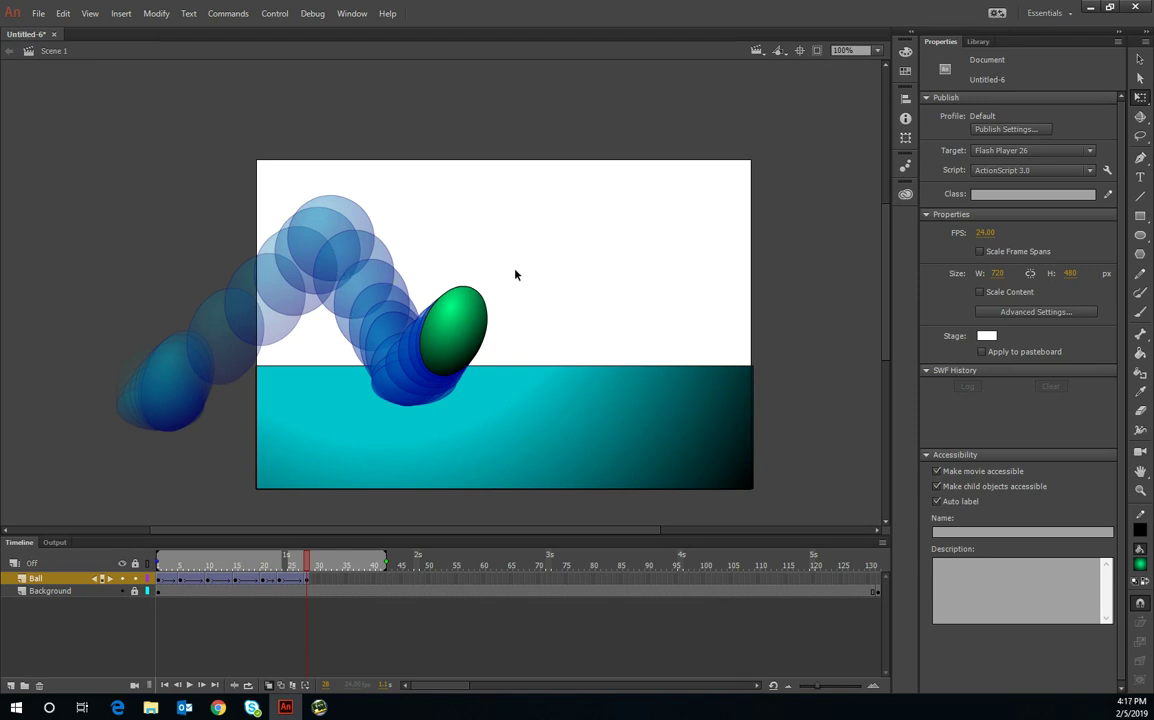
pyautogui.click(318, 580)
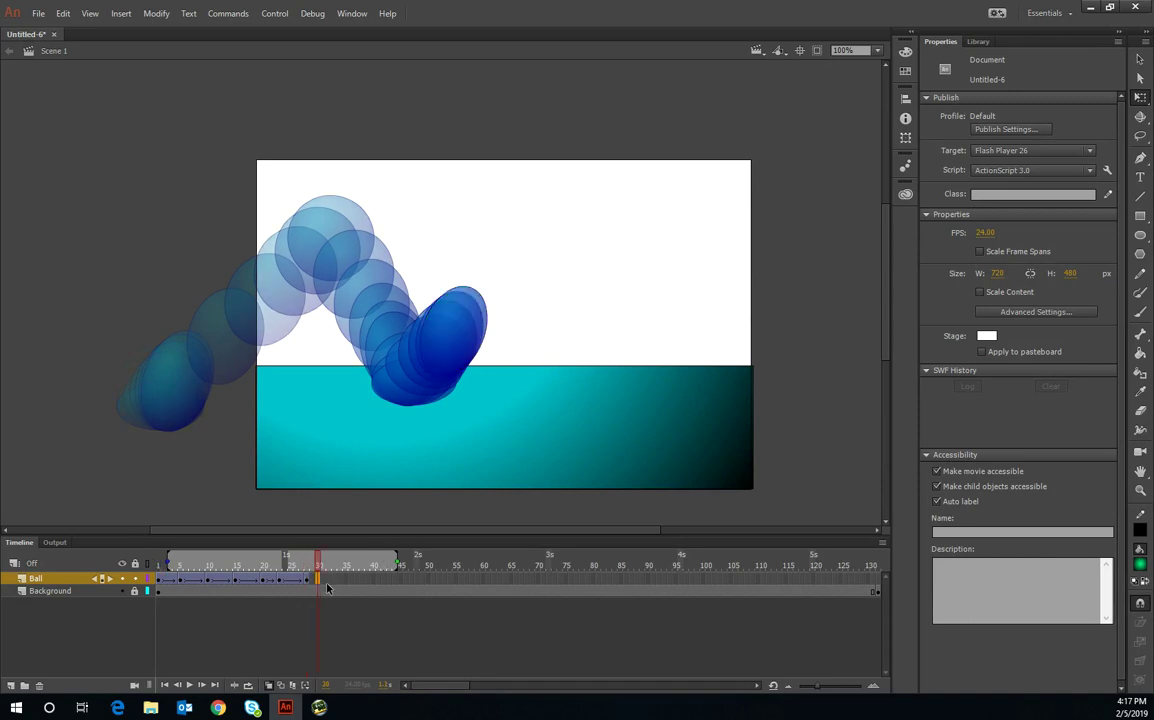
pyautogui.doubleClick(318, 580)
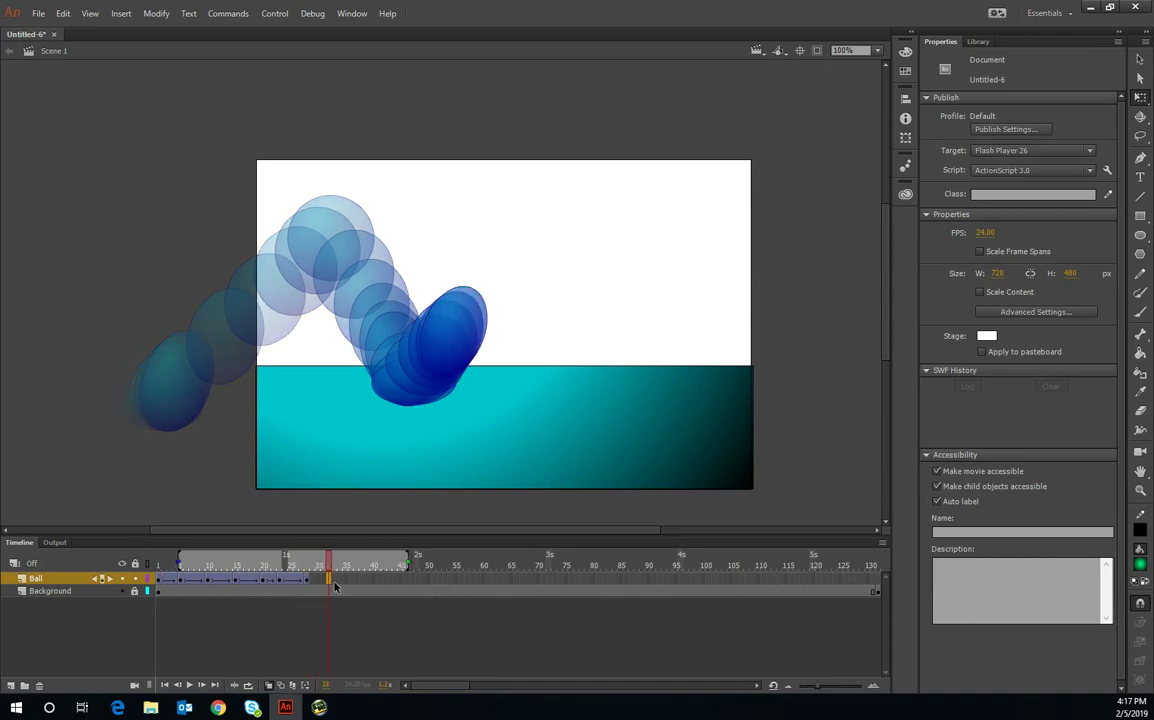
pyautogui.rightClick(336, 583)
pyautogui.click(438, 297)
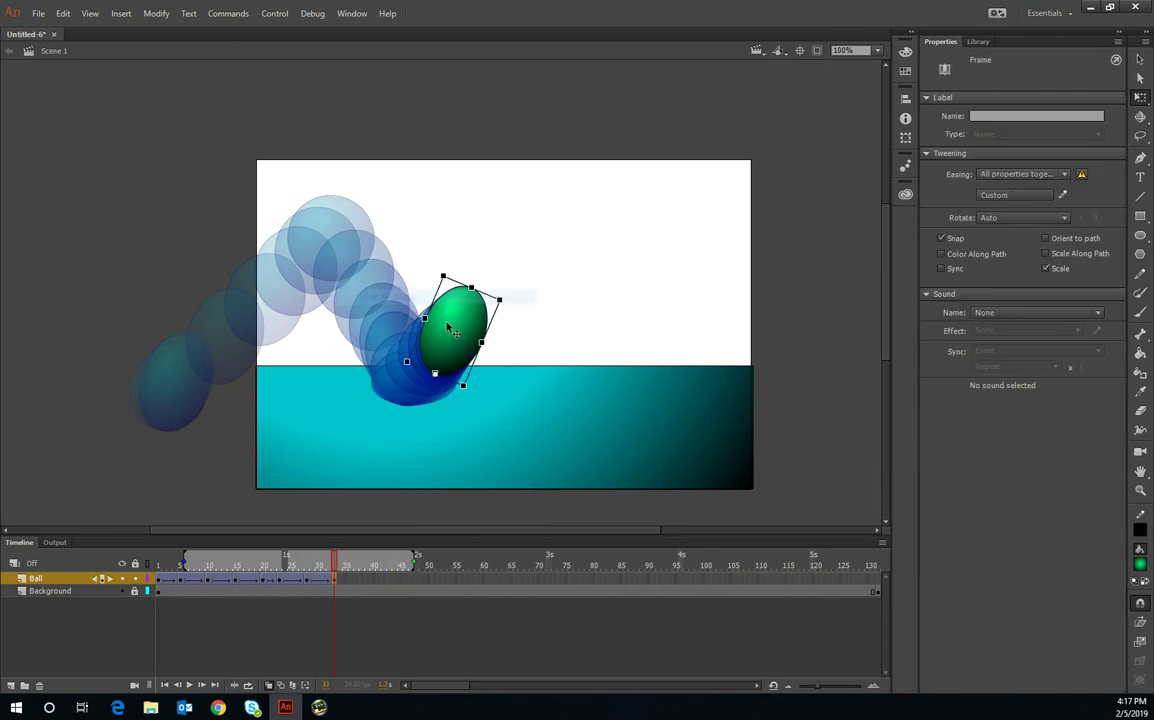
# Move the frame-33 ball up-right and reshape it smaller, level and round
pyautogui.moveTo(461, 348)
pyautogui.mouseDown()
pyautogui.moveTo(530, 300)
pyautogui.moveTo(568, 301)
pyautogui.mouseUp()
pyautogui.click(530, 300)
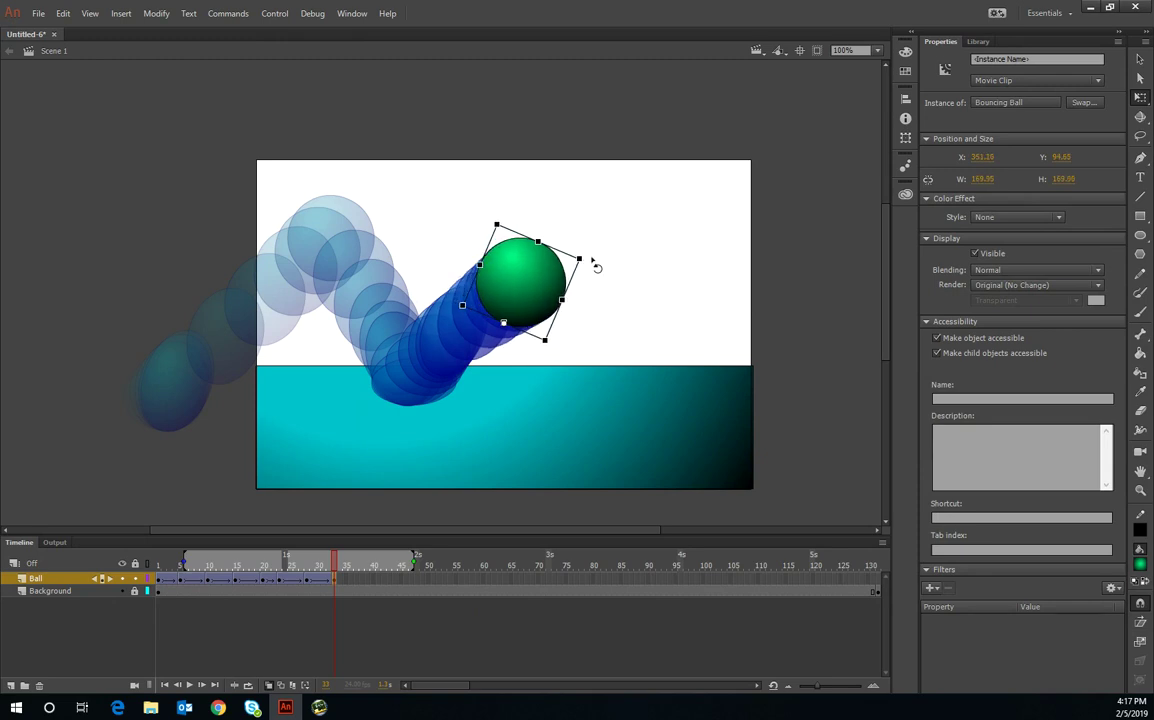
pyautogui.moveTo(586, 258); pyautogui.dragTo(556, 231)
pyautogui.moveTo(520, 280); pyautogui.dragTo(556, 289)
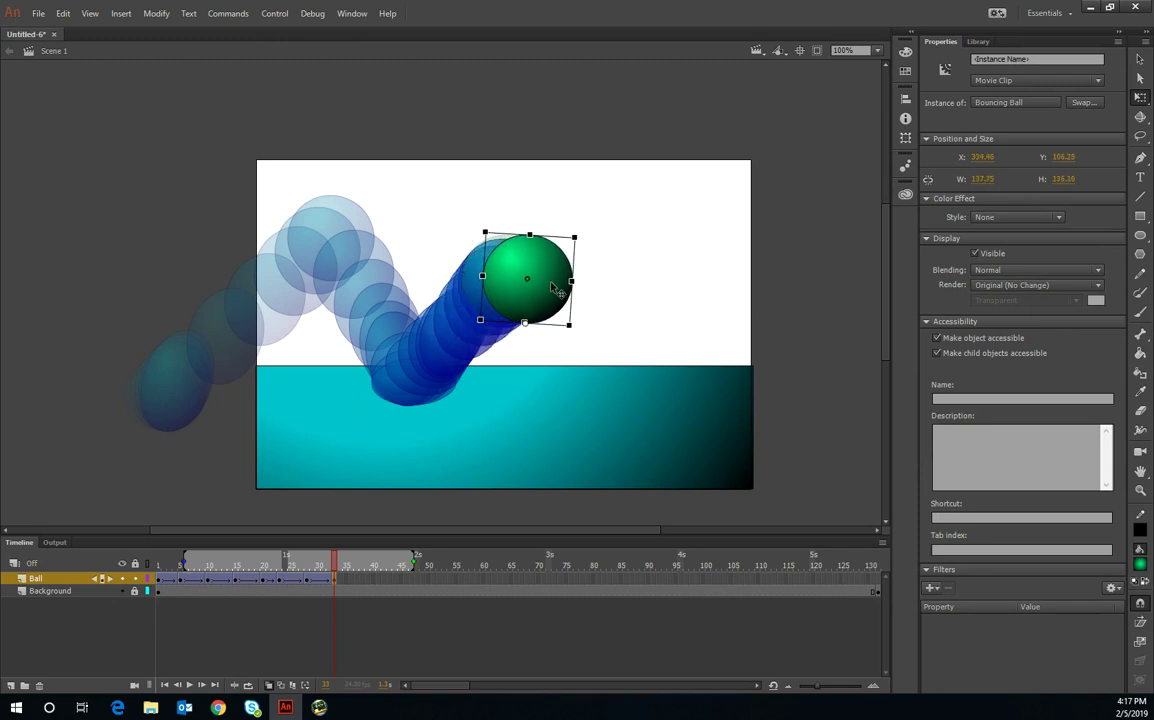
pyautogui.moveTo(587, 242); pyautogui.dragTo(572, 237)
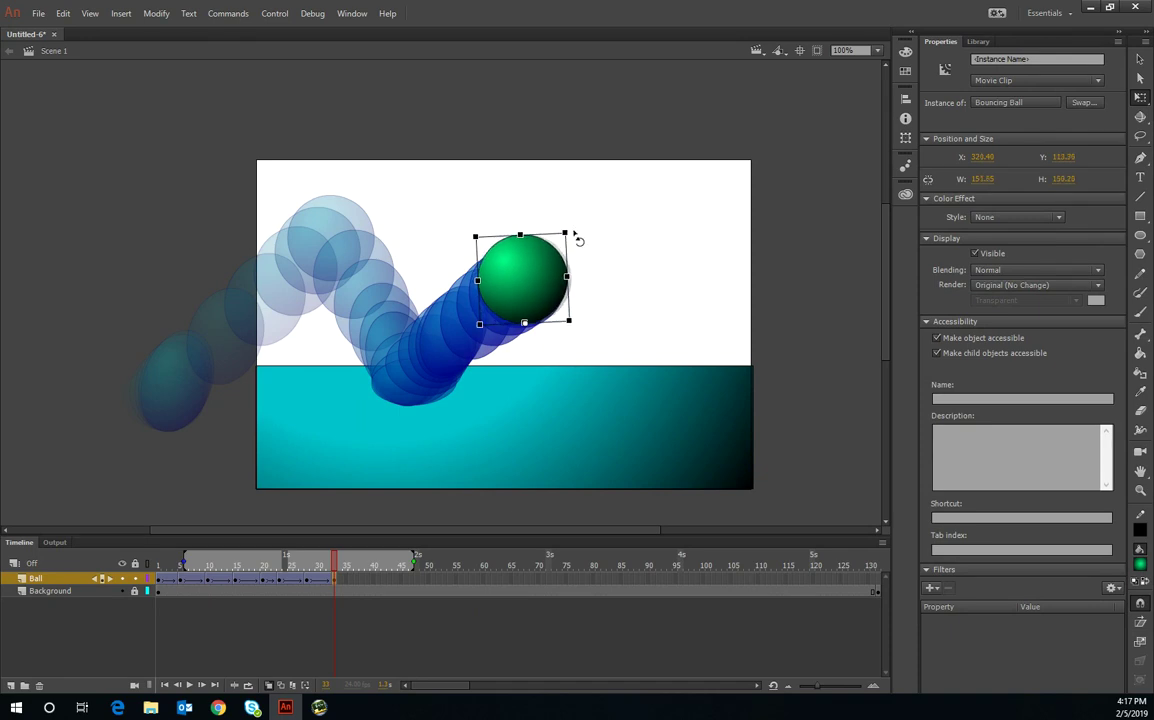
pyautogui.press('Right')
pyautogui.press('Right')
pyautogui.press('Right')
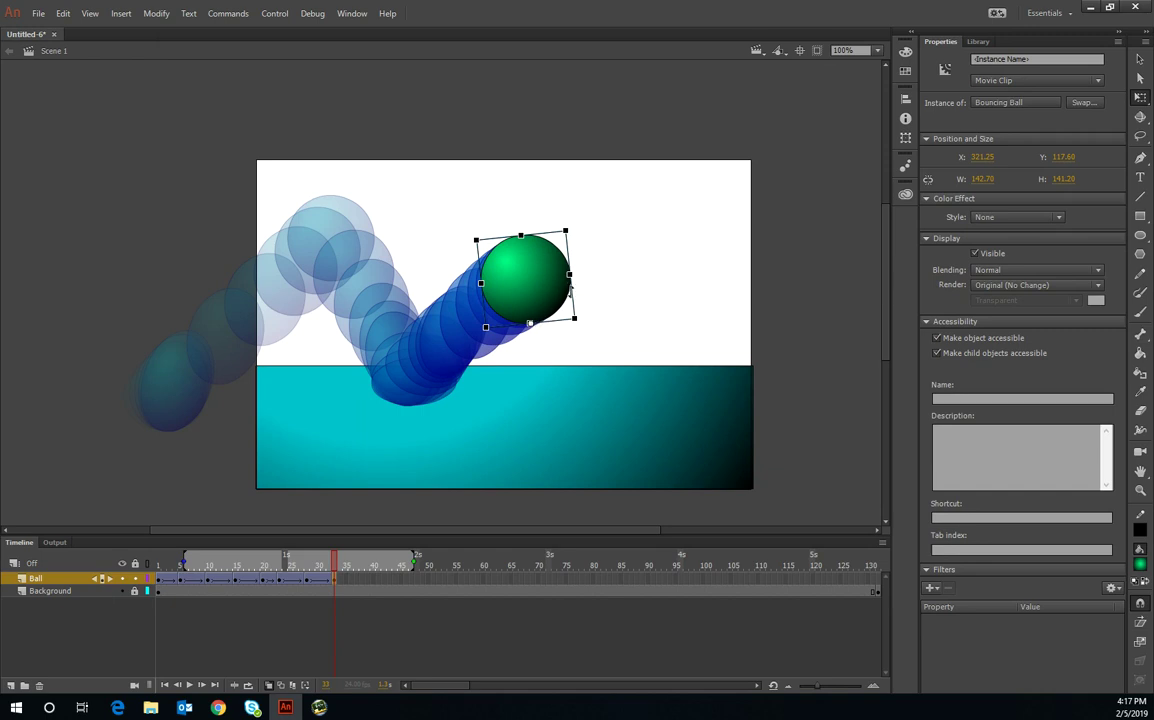
pyautogui.moveTo(570, 273); pyautogui.dragTo(566, 273)
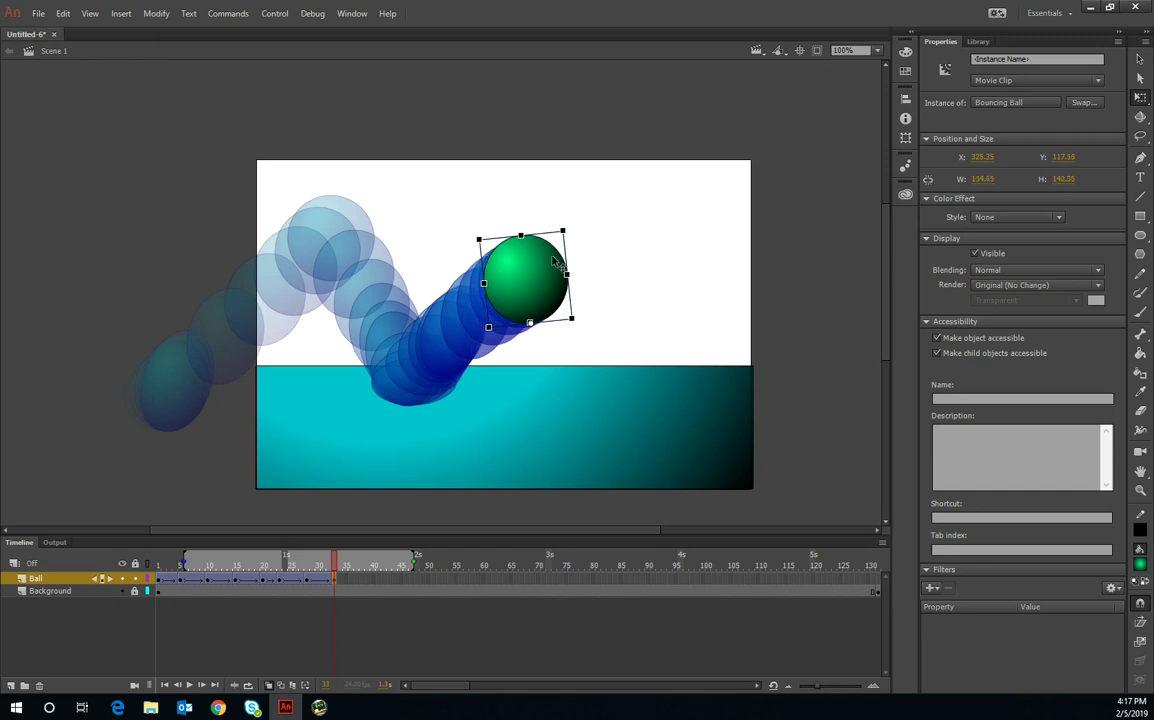
pyautogui.moveTo(521, 234); pyautogui.dragTo(521, 241)
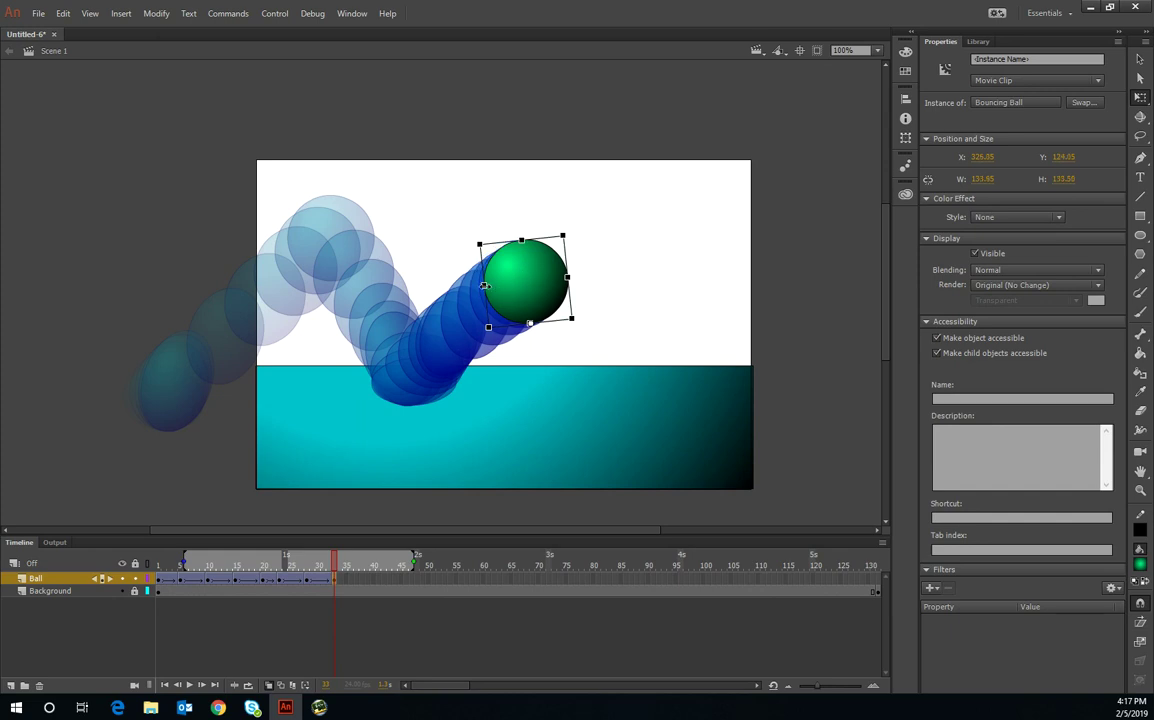
pyautogui.moveTo(483, 286); pyautogui.dragTo(481, 286)
pyautogui.moveTo(521, 240); pyautogui.dragTo(521, 235)
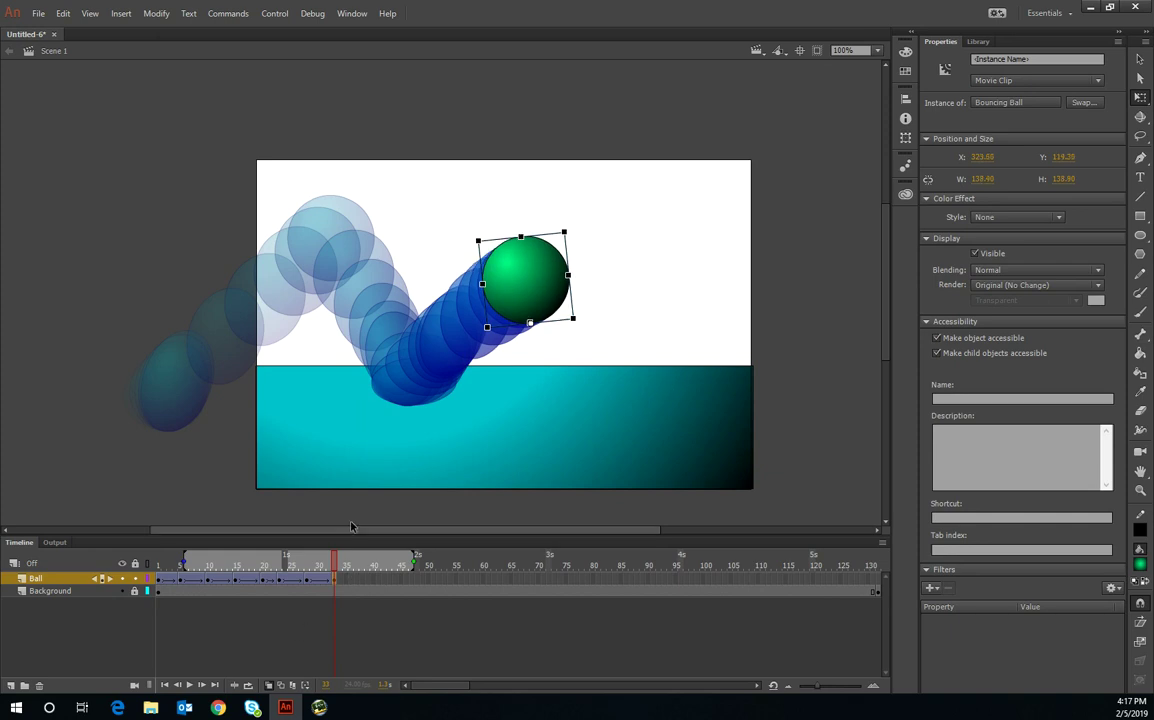
pyautogui.moveTo(344, 570)
pyautogui.mouseDown()
pyautogui.moveTo(278, 586)
pyautogui.moveTo(365, 587)
pyautogui.mouseUp()
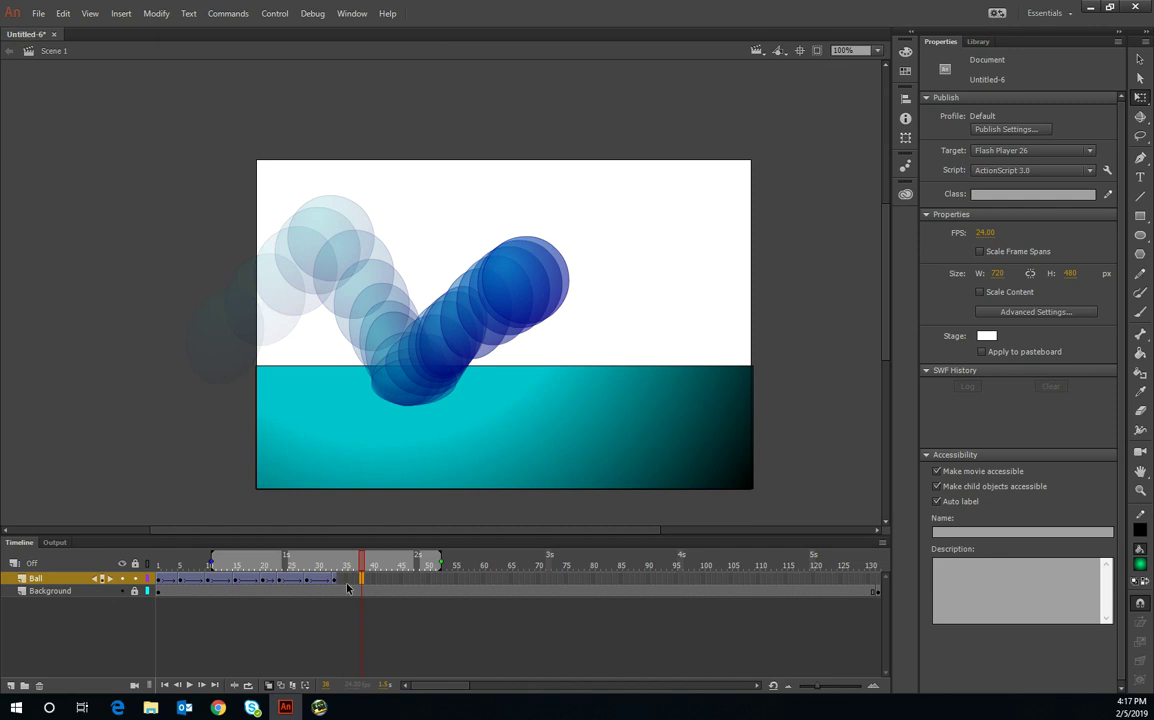
# Add a frame 38 keyframe with the ball dropped down-right onto the teal ground
pyautogui.rightClick(362, 580)
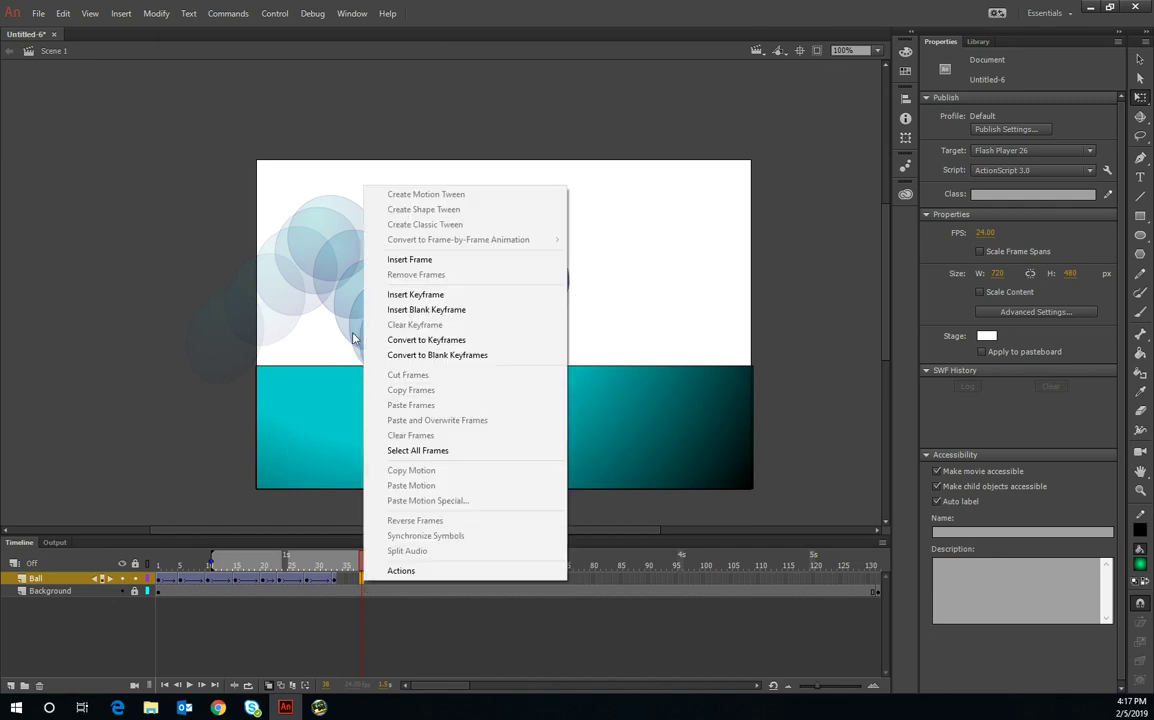
pyautogui.click(415, 294)
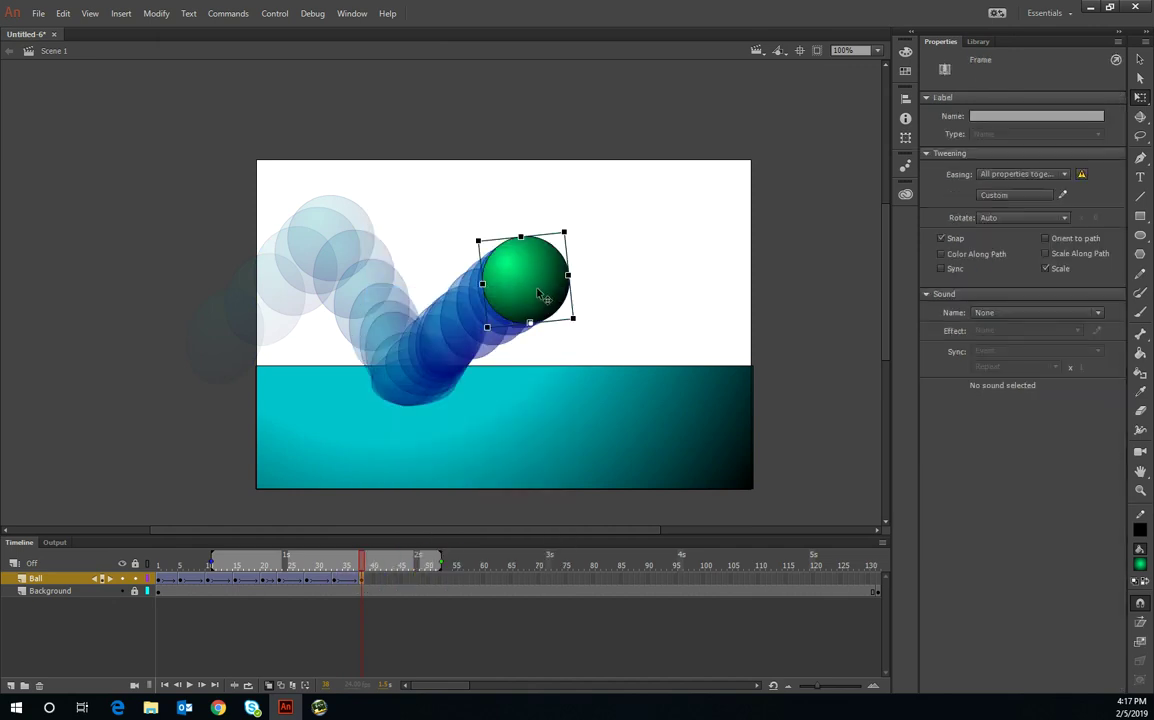
pyautogui.moveTo(544, 298)
pyautogui.mouseDown()
pyautogui.moveTo(633, 399)
pyautogui.moveTo(638, 332)
pyautogui.moveTo(595, 338)
pyautogui.mouseUp()
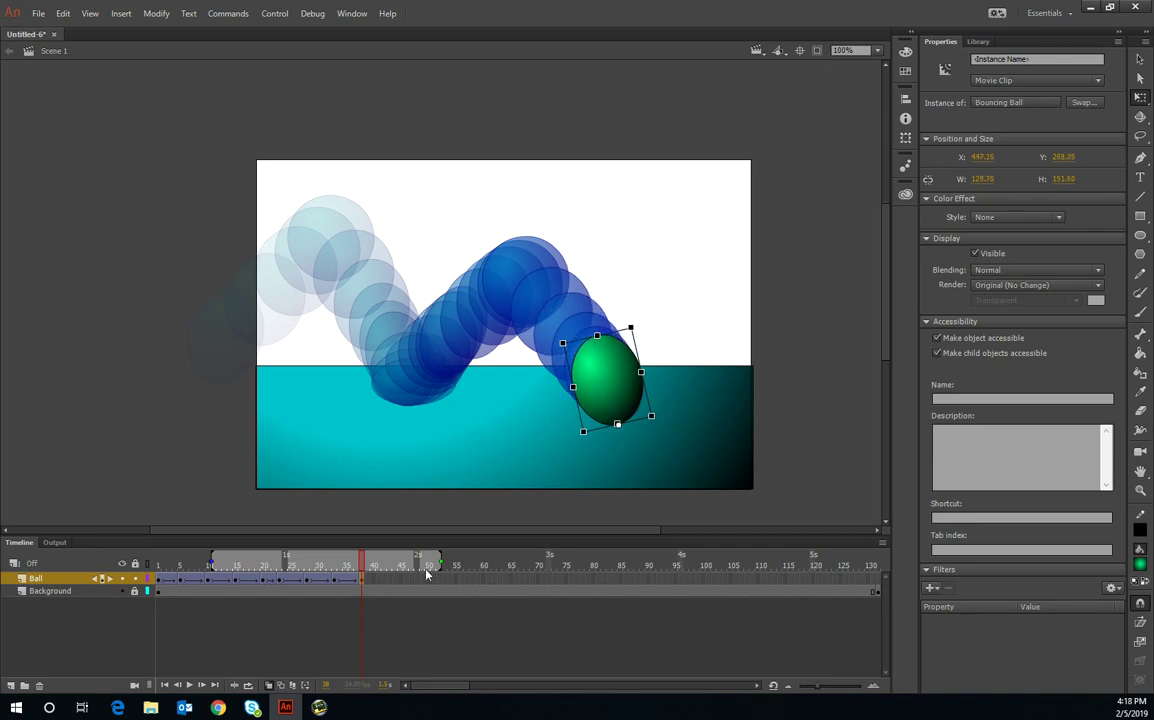
pyautogui.moveTo(357, 573)
pyautogui.mouseDown()
pyautogui.moveTo(296, 567)
pyautogui.moveTo(122, 587)
pyautogui.moveTo(332, 512)
pyautogui.moveTo(379, 523)
pyautogui.moveTo(366, 529)
pyautogui.mouseUp()
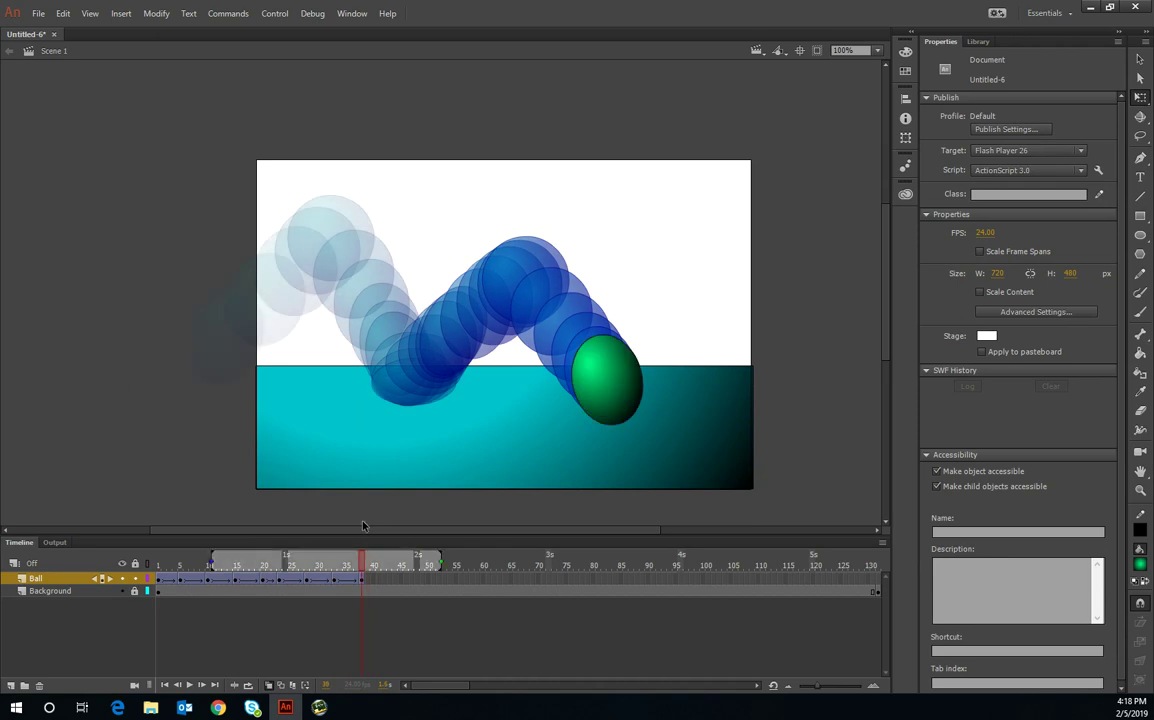
# Add a frame 41 keyframe squashing the ball flat and level against the ground
pyautogui.click(372, 585)
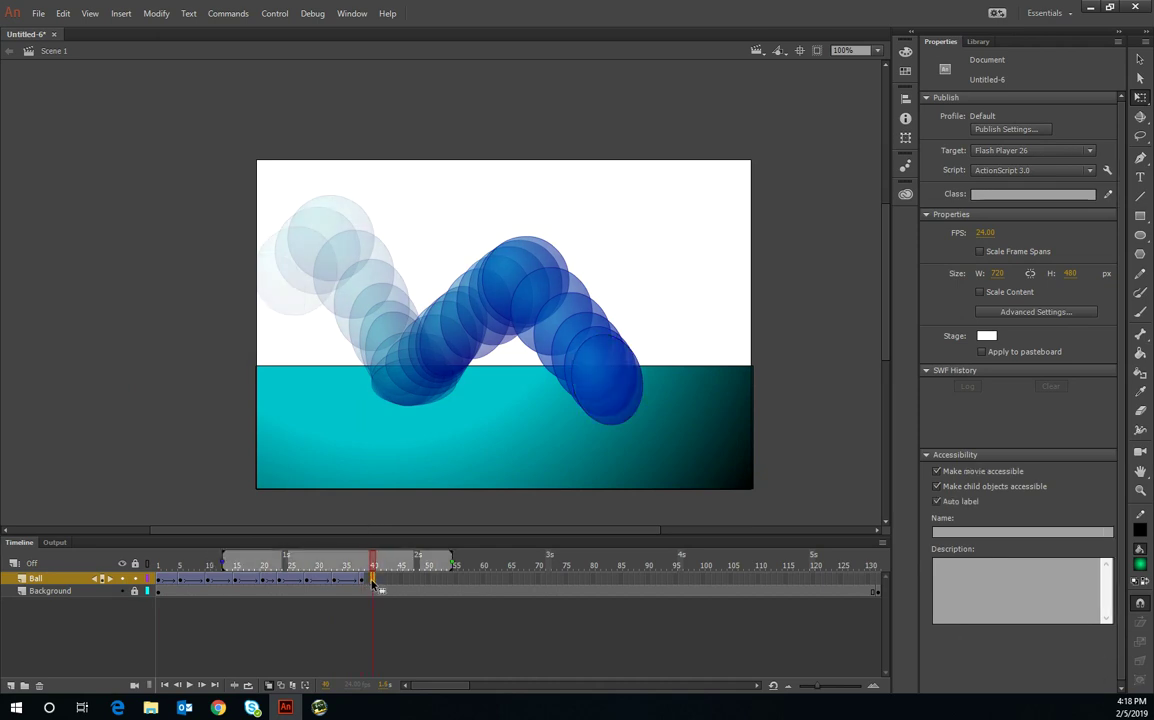
pyautogui.rightClick(378, 584)
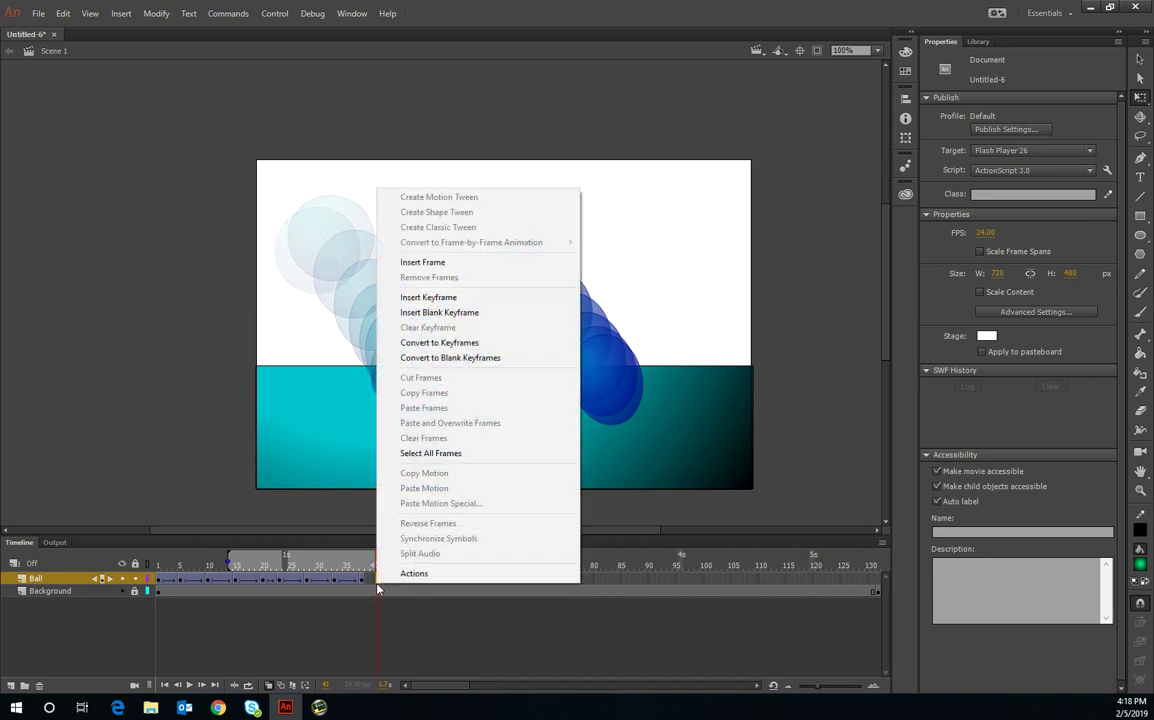
pyautogui.click(450, 298)
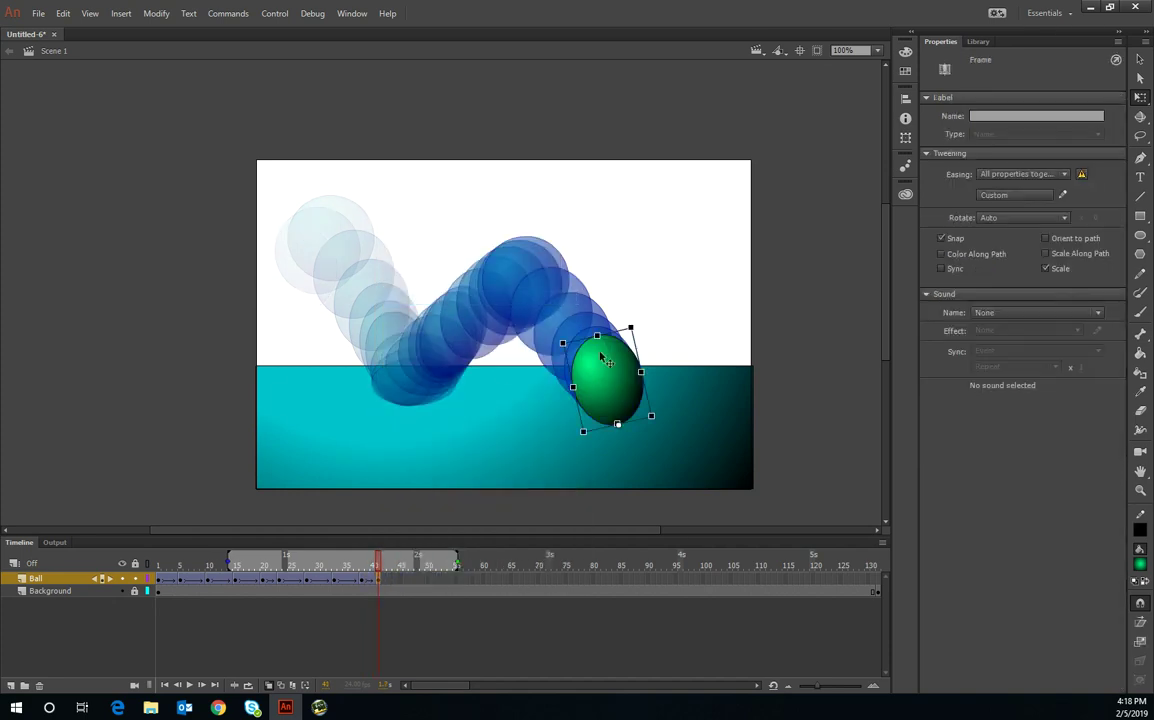
pyautogui.moveTo(597, 336)
pyautogui.mouseDown()
pyautogui.moveTo(607, 378)
pyautogui.moveTo(667, 365)
pyautogui.mouseUp()
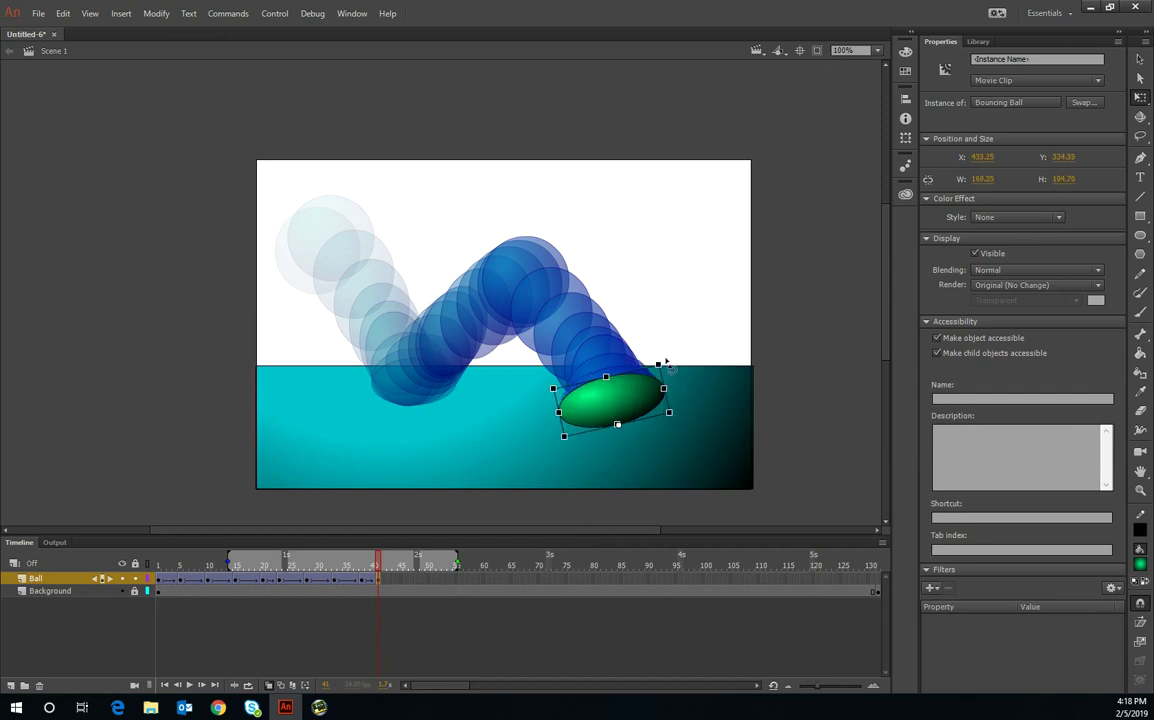
pyautogui.hotkey('ctrl', 'z')
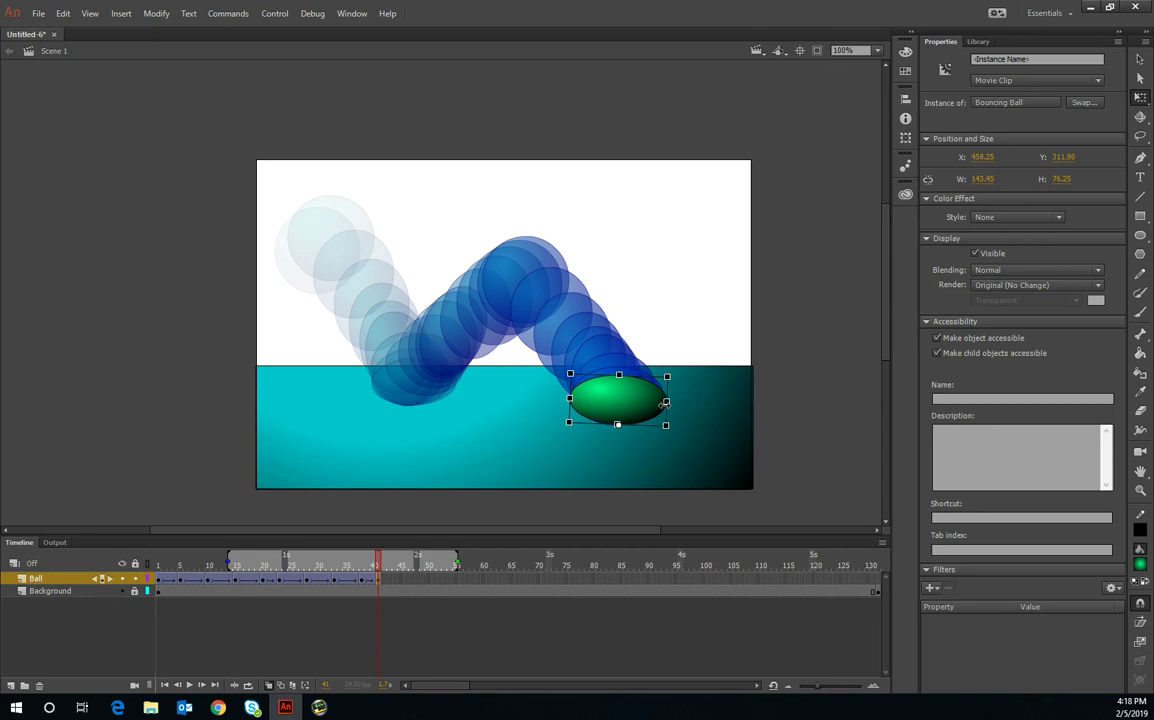
pyautogui.hotkey('ctrl', 'z')
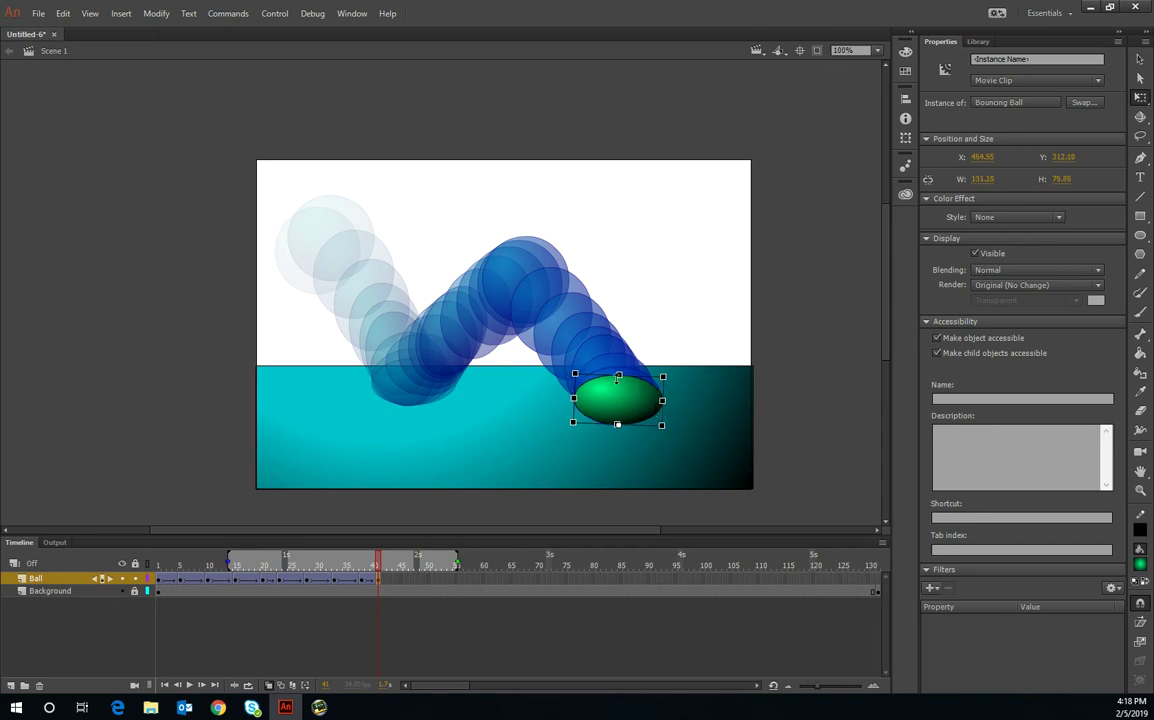
pyautogui.moveTo(618, 375); pyautogui.dragTo(618, 369)
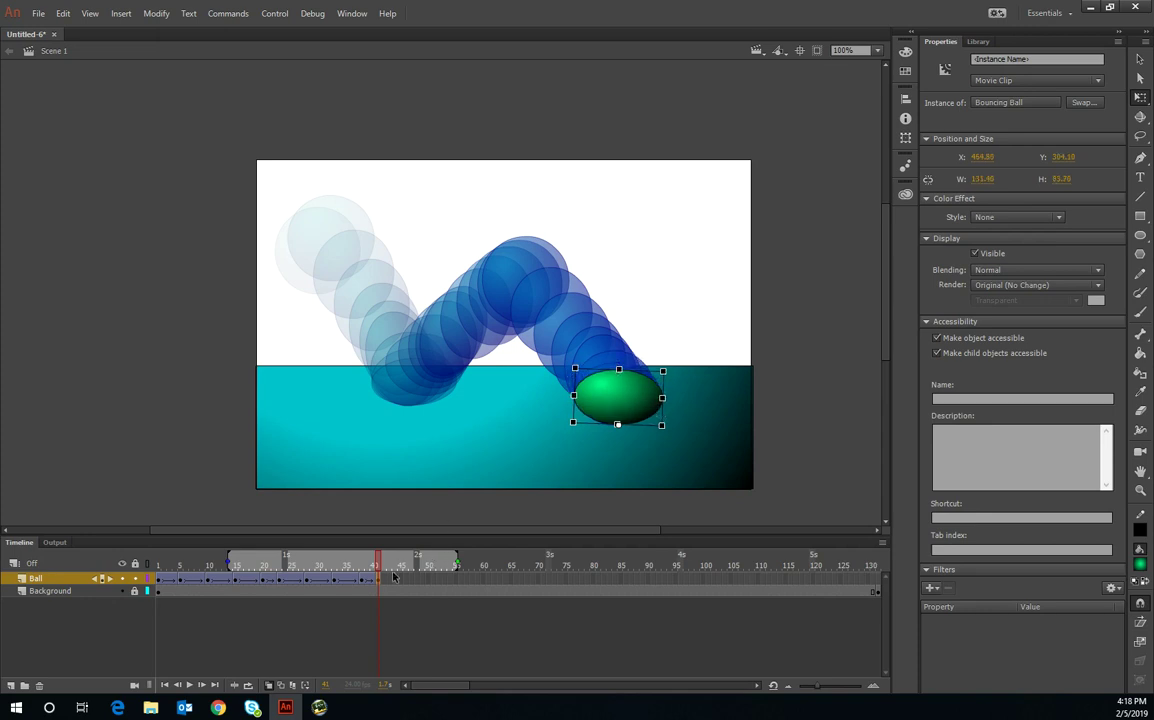
pyautogui.moveTo(383, 582); pyautogui.dragTo(406, 585)
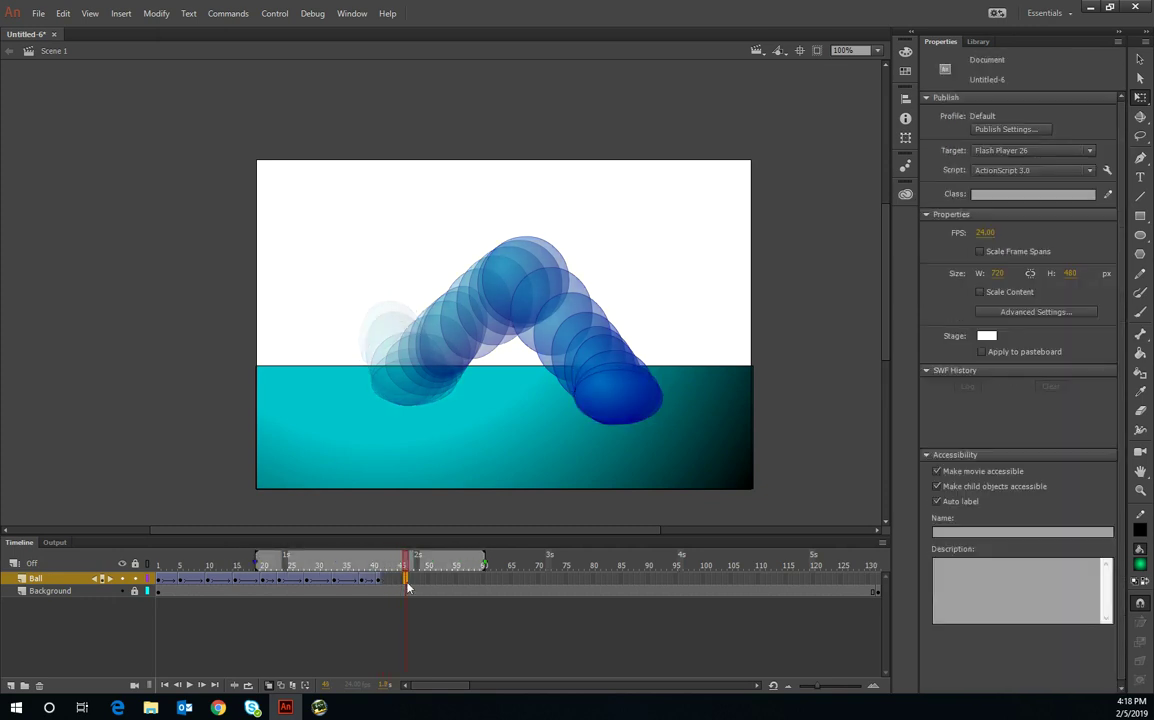
# Add a frame 46 keyframe stretching the ball into a tall, narrow, tilted oval
pyautogui.rightClick(406, 583)
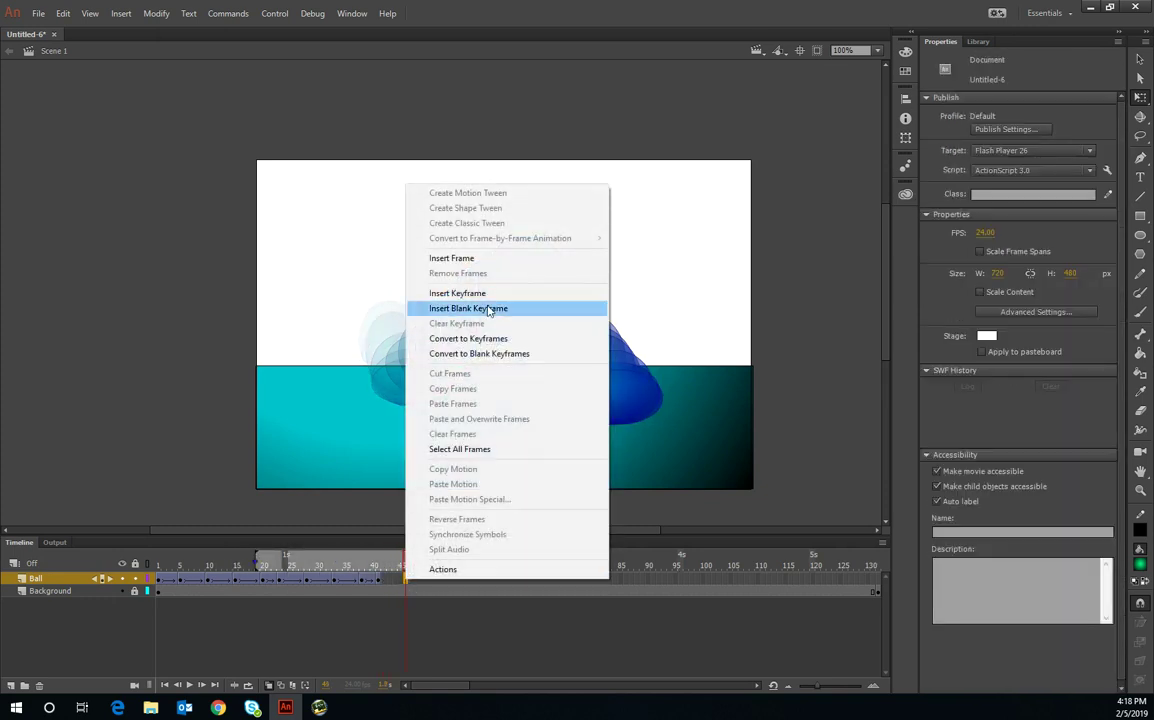
pyautogui.click(440, 264)
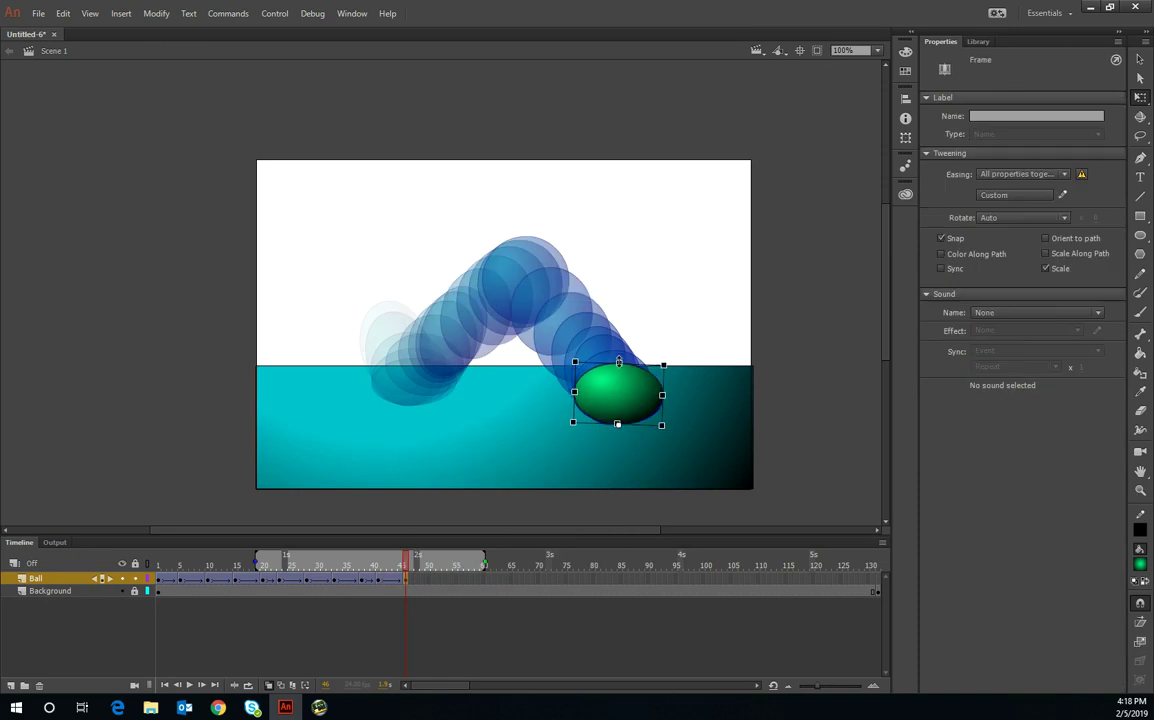
pyautogui.moveTo(617, 368); pyautogui.dragTo(620, 339)
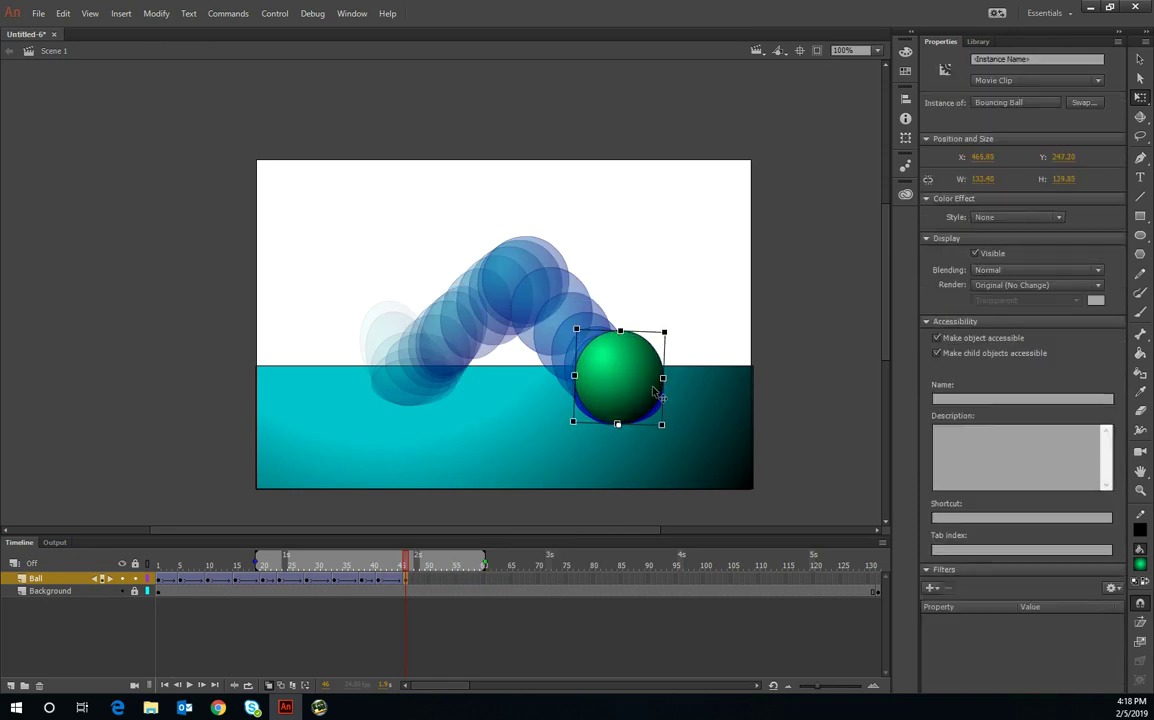
pyautogui.moveTo(663, 381)
pyautogui.mouseDown()
pyautogui.moveTo(650, 380)
pyautogui.moveTo(662, 340)
pyautogui.moveTo(664, 352)
pyautogui.moveTo(711, 337)
pyautogui.mouseUp()
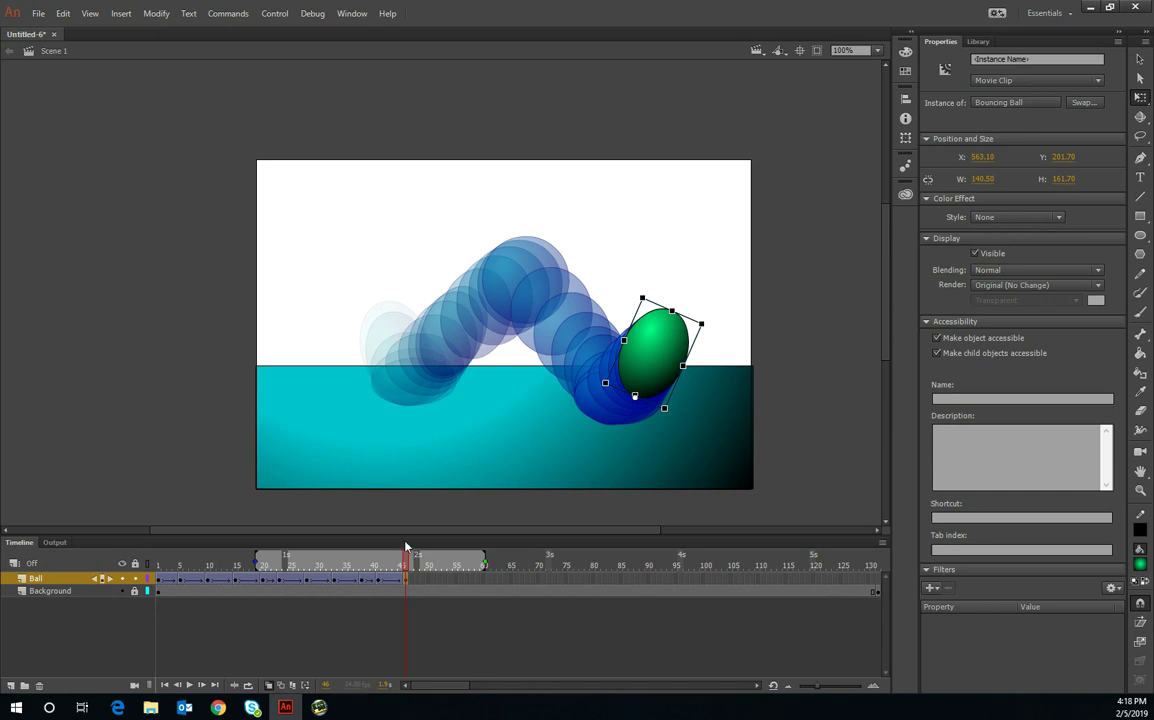
pyautogui.moveTo(407, 566)
pyautogui.mouseDown()
pyautogui.moveTo(370, 573)
pyautogui.moveTo(419, 566)
pyautogui.mouseUp()
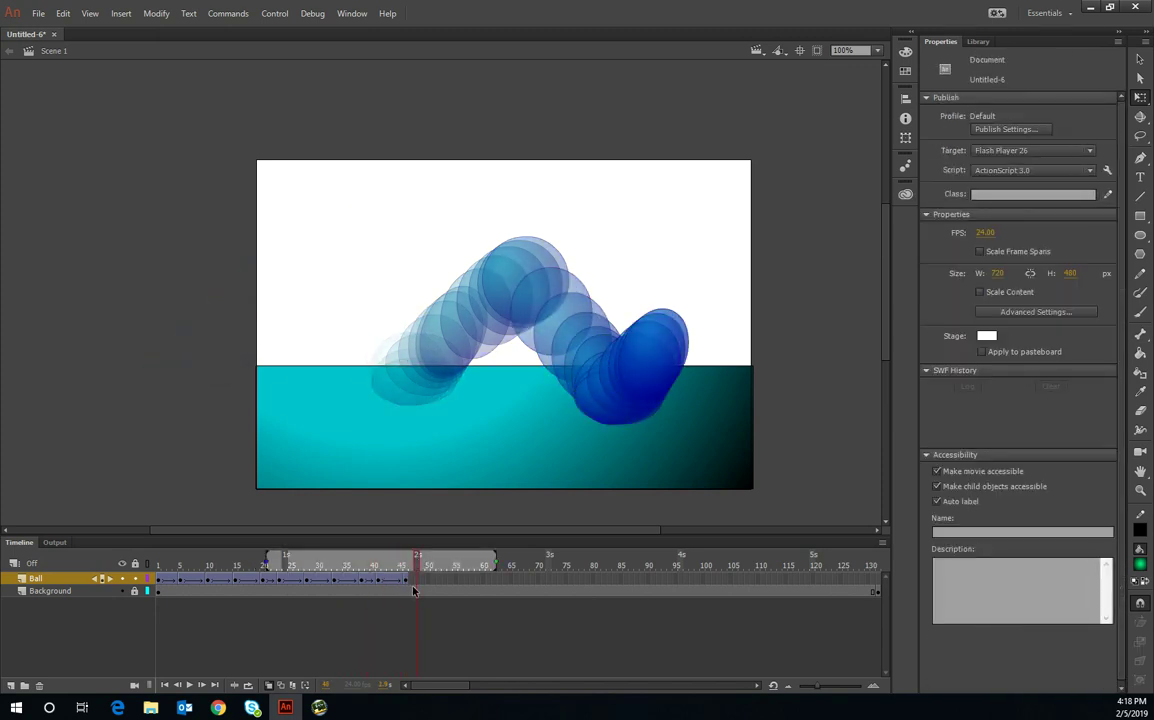
pyautogui.click(419, 591)
pyautogui.click(420, 587)
pyautogui.moveTo(419, 587); pyautogui.dragTo(434, 585)
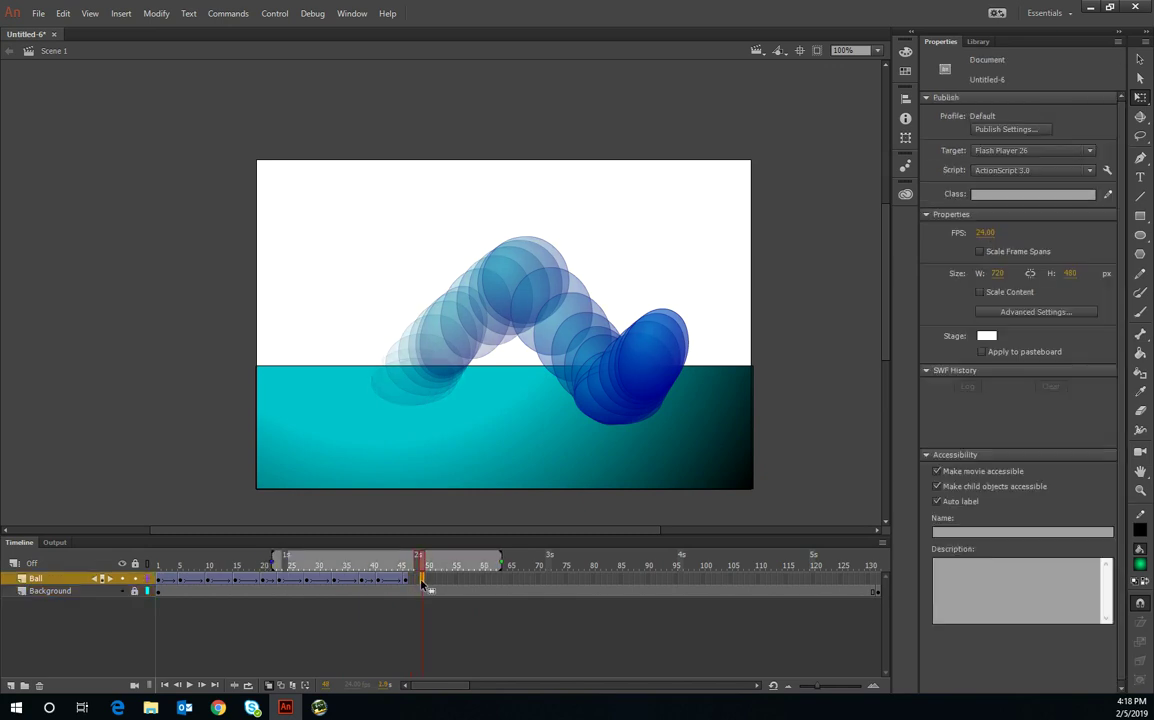
# Add a frame 51 keyframe with the ball risen up-right, round and slightly tilted
pyautogui.rightClick(434, 584)
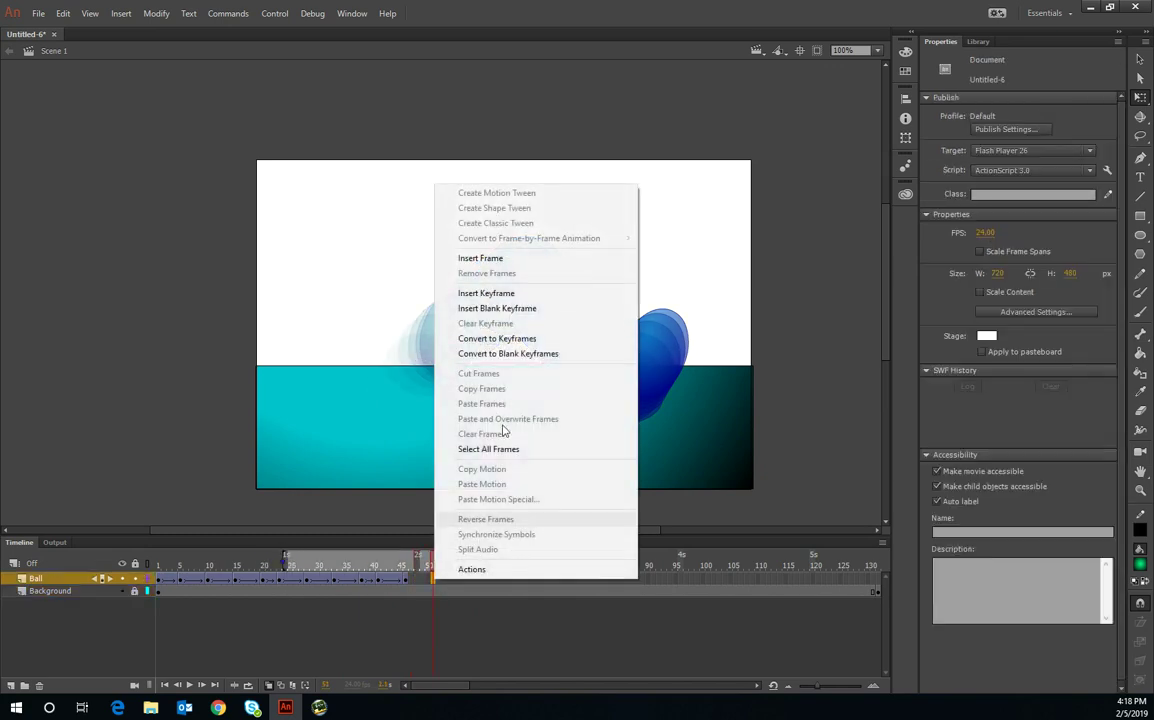
pyautogui.click(548, 296)
pyautogui.moveTo(658, 364)
pyautogui.mouseDown()
pyautogui.moveTo(710, 322)
pyautogui.moveTo(742, 327)
pyautogui.mouseUp()
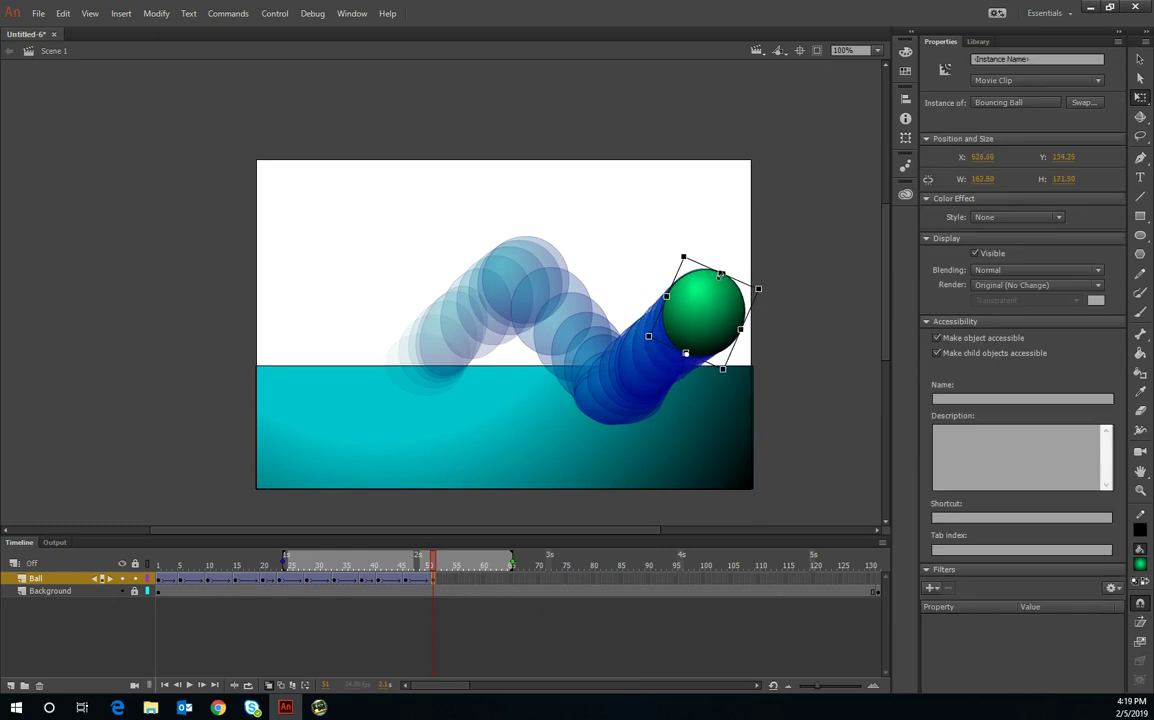
pyautogui.moveTo(763, 290); pyautogui.dragTo(757, 268)
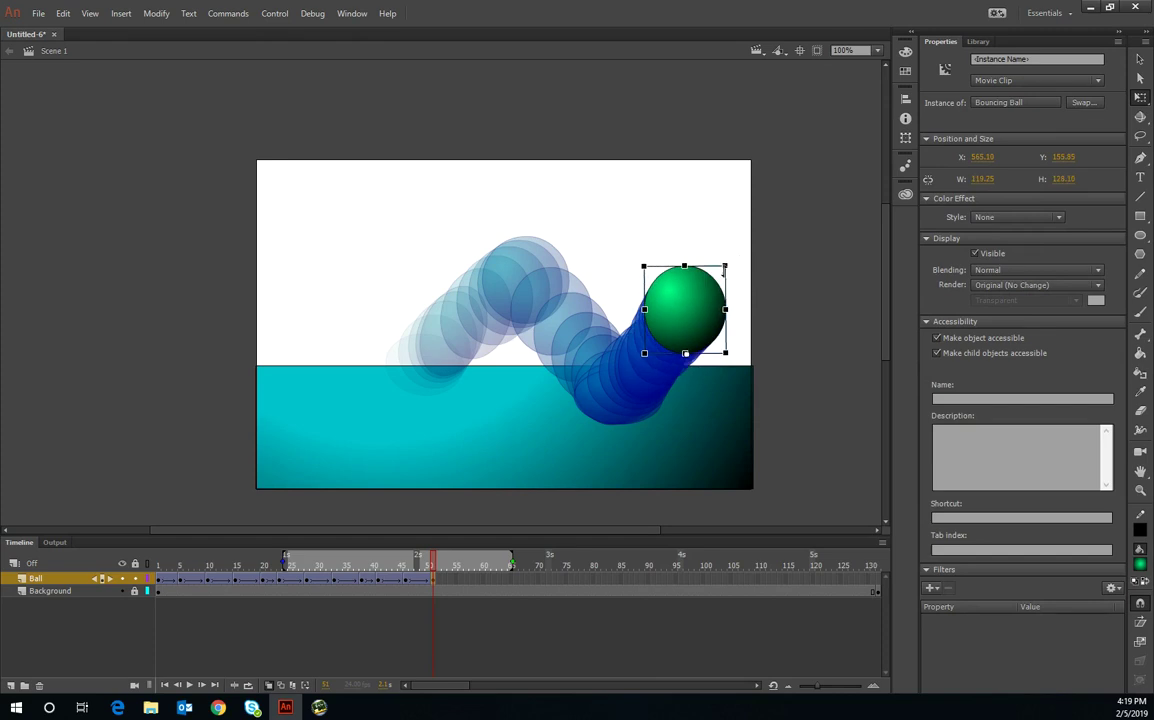
pyautogui.moveTo(716, 326); pyautogui.dragTo(732, 329)
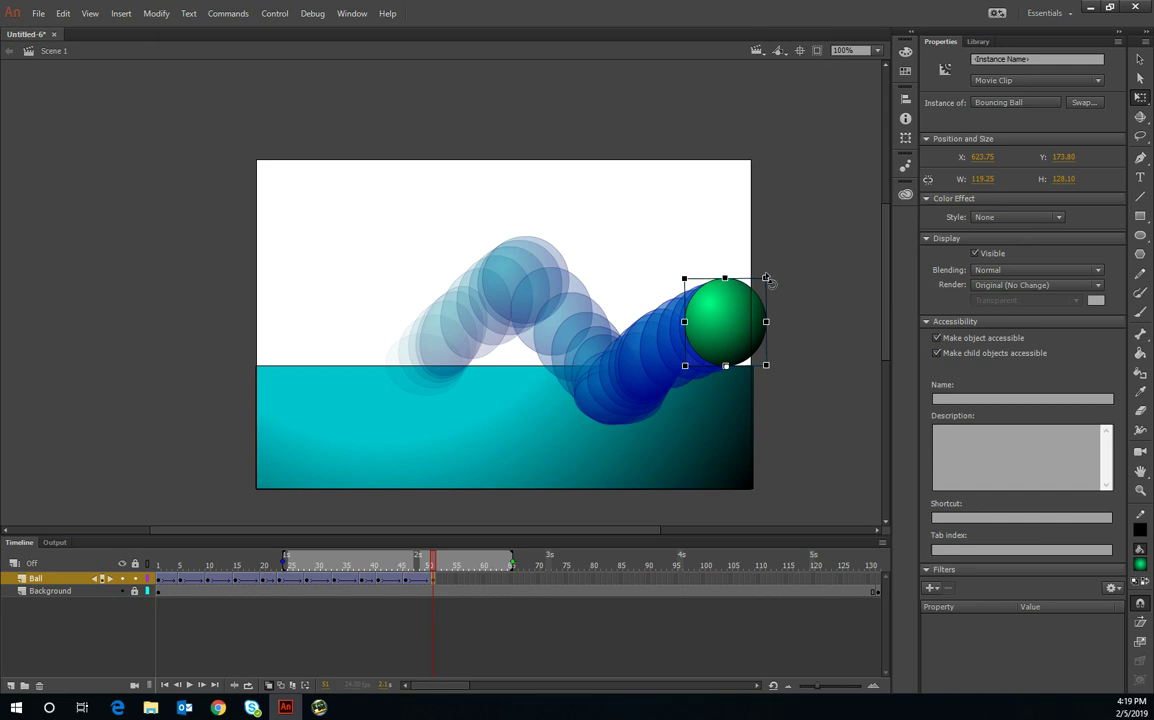
pyautogui.moveTo(776, 286); pyautogui.dragTo(771, 280)
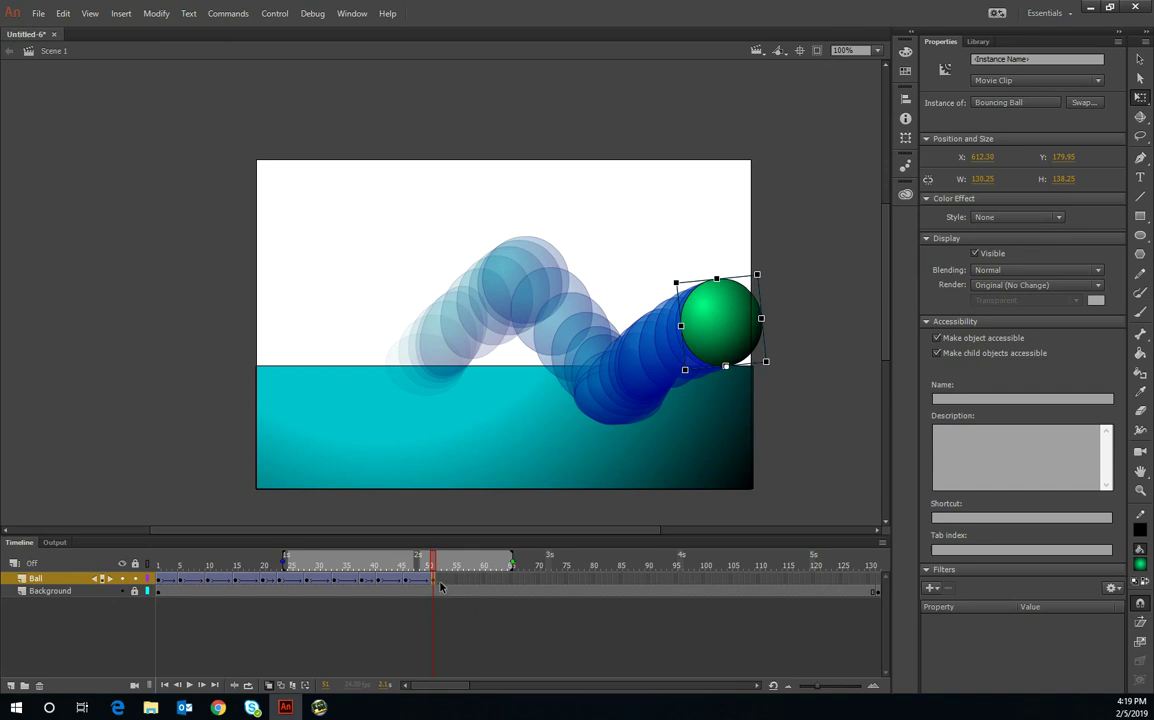
pyautogui.moveTo(437, 585); pyautogui.dragTo(452, 590)
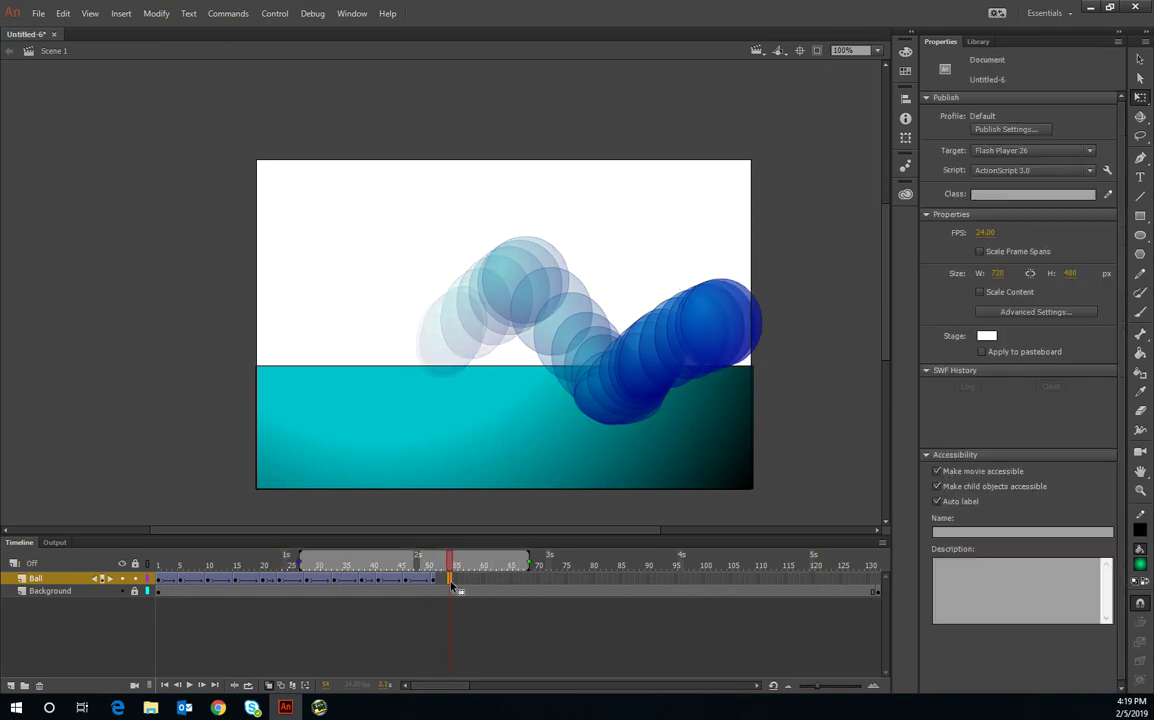
# Add a frame 56 keyframe moving the ball past the right edge, squashed wide
pyautogui.rightClick(460, 584)
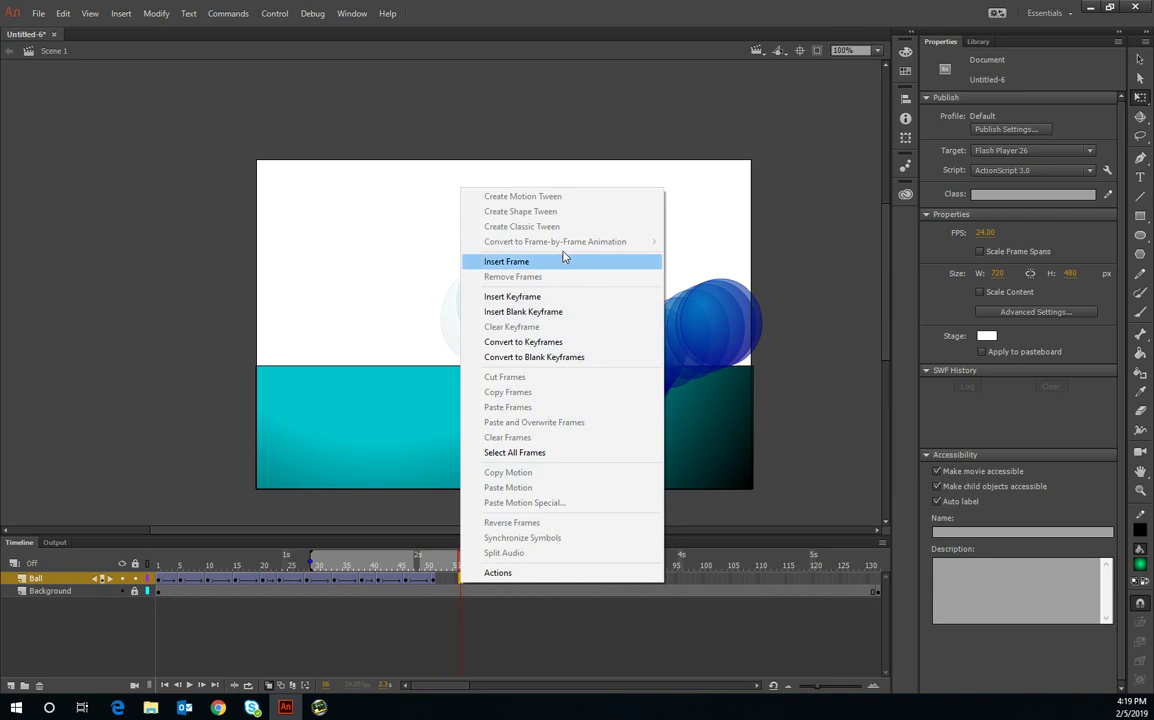
pyautogui.click(564, 298)
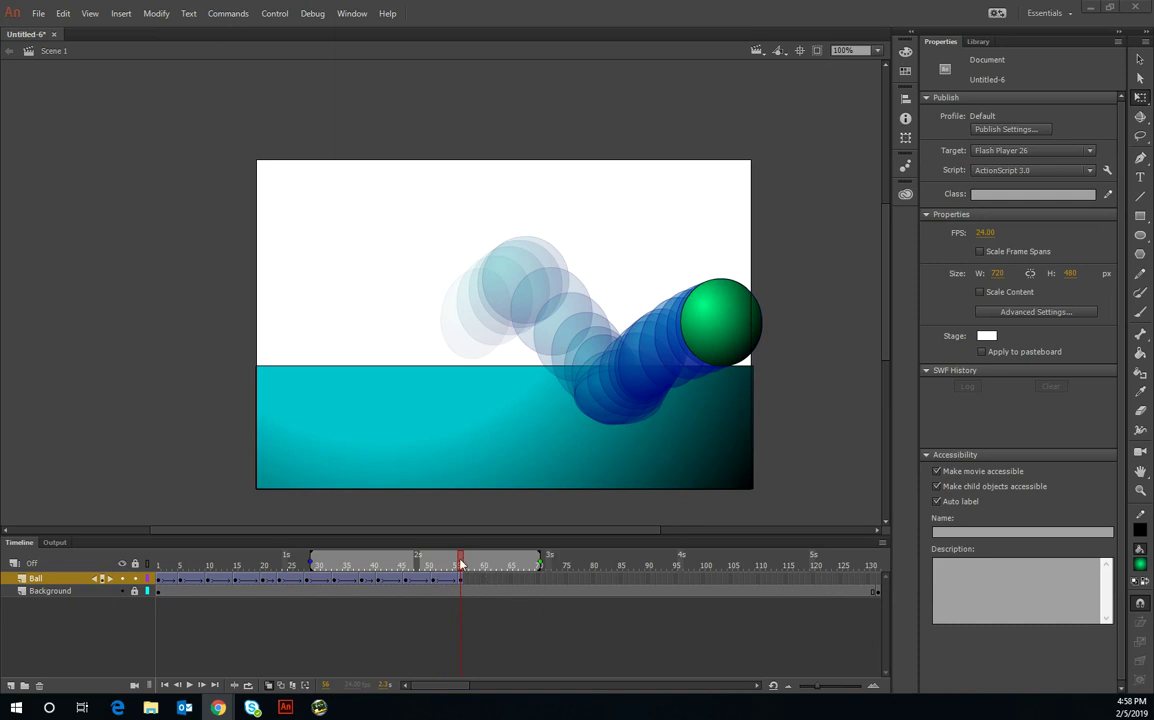
pyautogui.moveTo(461, 566)
pyautogui.mouseDown()
pyautogui.moveTo(433, 566)
pyautogui.moveTo(462, 566)
pyautogui.mouseUp()
pyautogui.moveTo(735, 343); pyautogui.dragTo(825, 411)
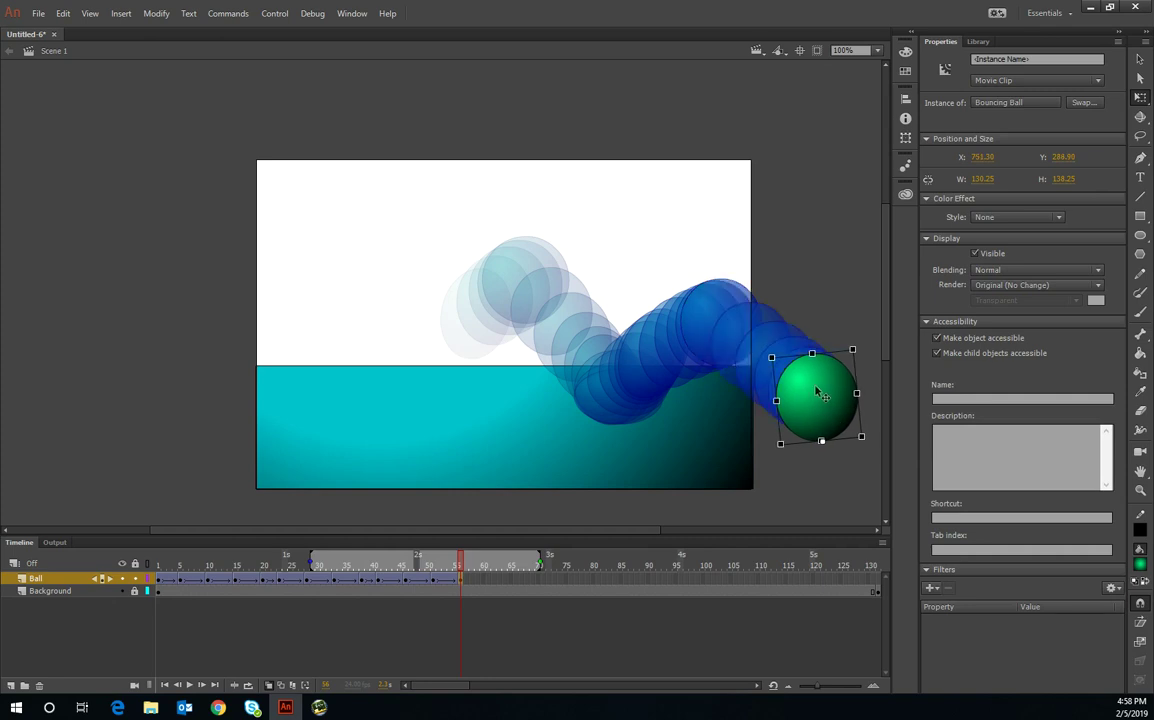
pyautogui.moveTo(812, 354)
pyautogui.mouseDown()
pyautogui.moveTo(830, 384)
pyautogui.moveTo(864, 384)
pyautogui.mouseUp()
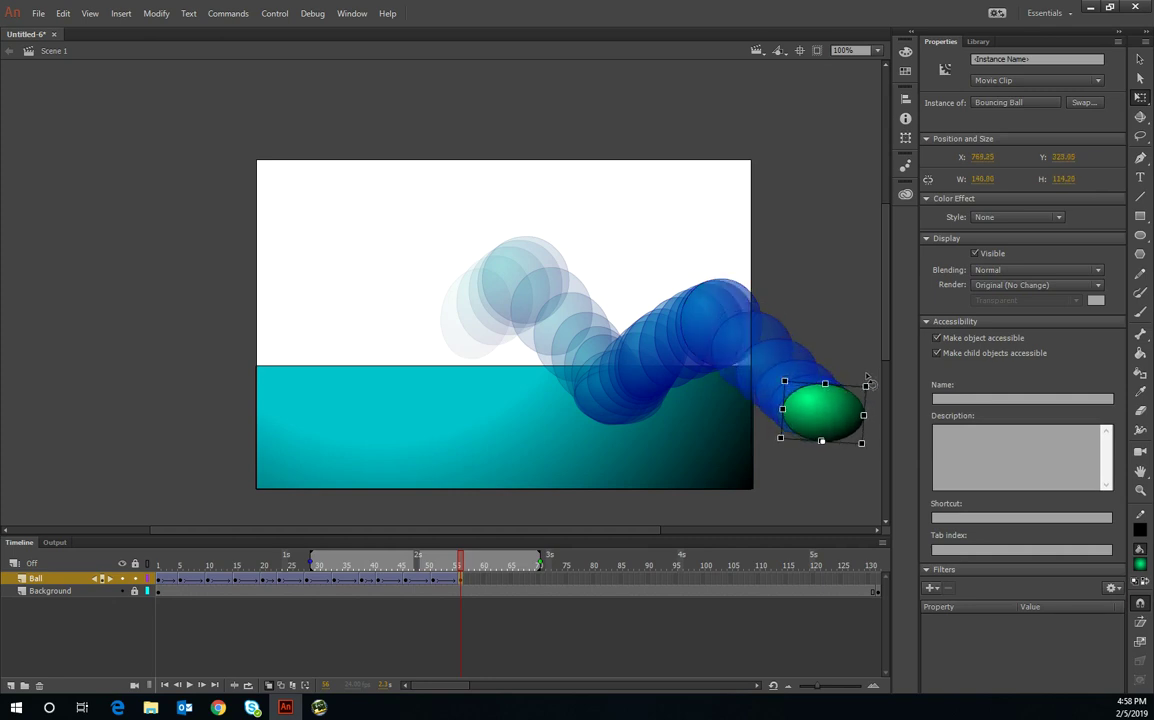
# Add a frame 60 keyframe restoring the ball's round shape, then play the animation
pyautogui.rightClick(477, 580)
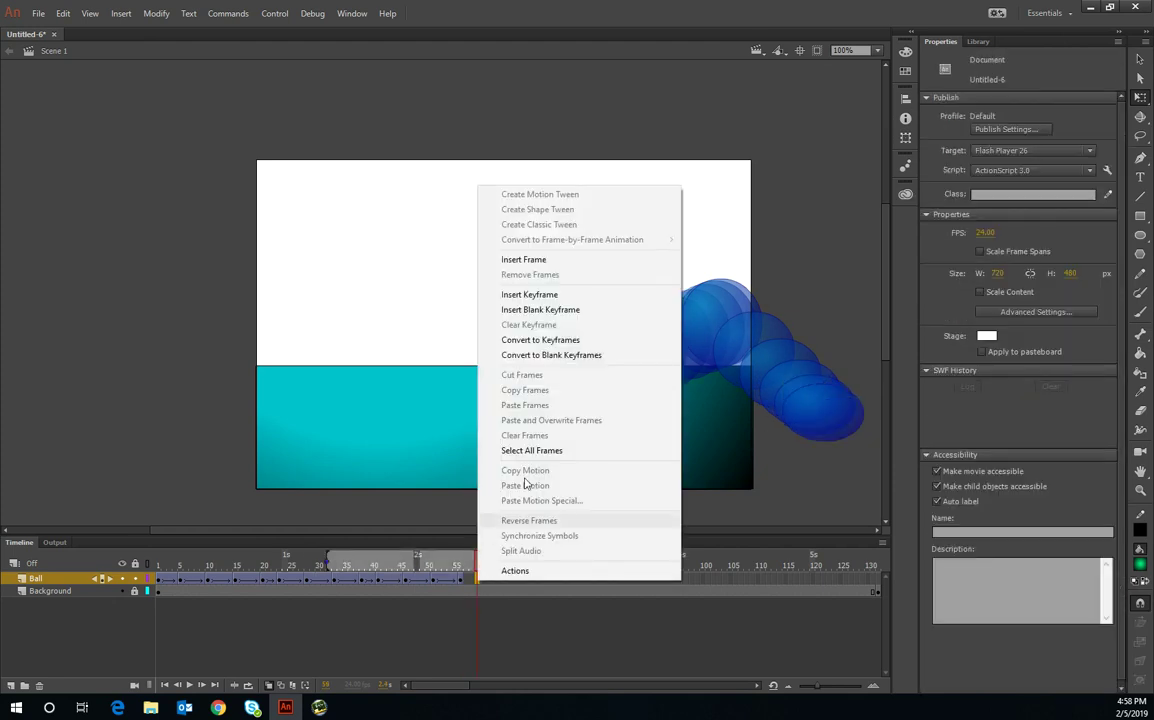
pyautogui.click(571, 296)
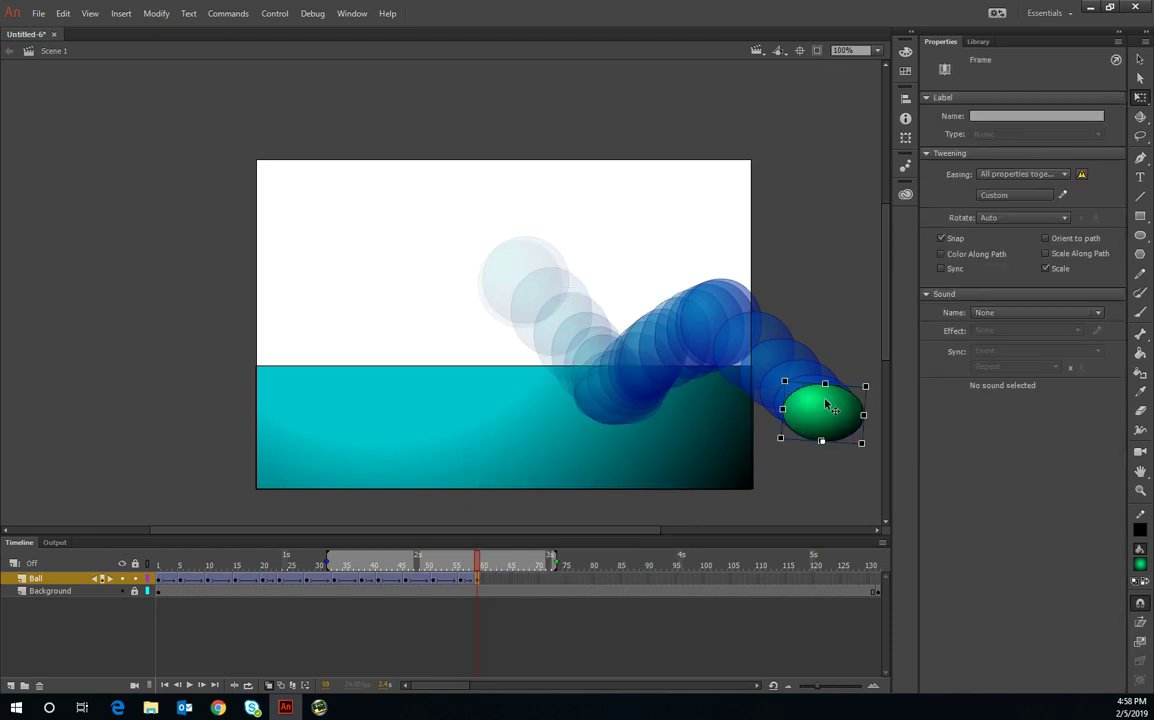
pyautogui.moveTo(825, 382); pyautogui.dragTo(826, 357)
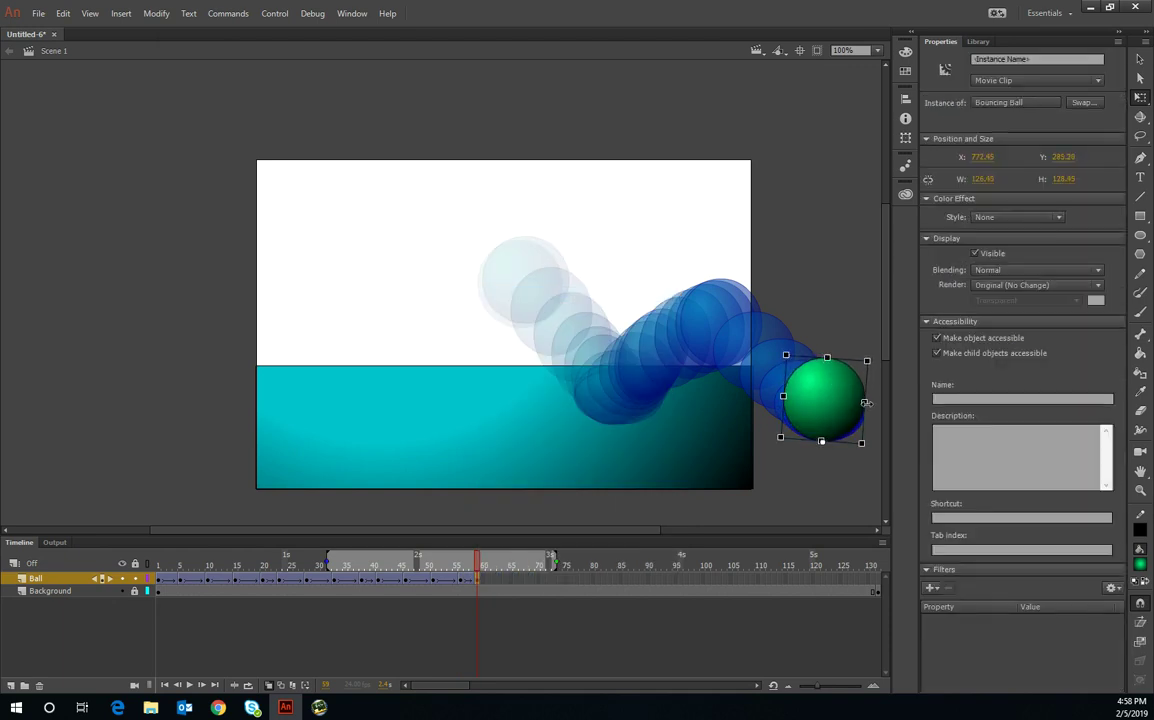
pyautogui.moveTo(866, 403); pyautogui.dragTo(868, 403)
pyautogui.moveTo(868, 359); pyautogui.dragTo(863, 357)
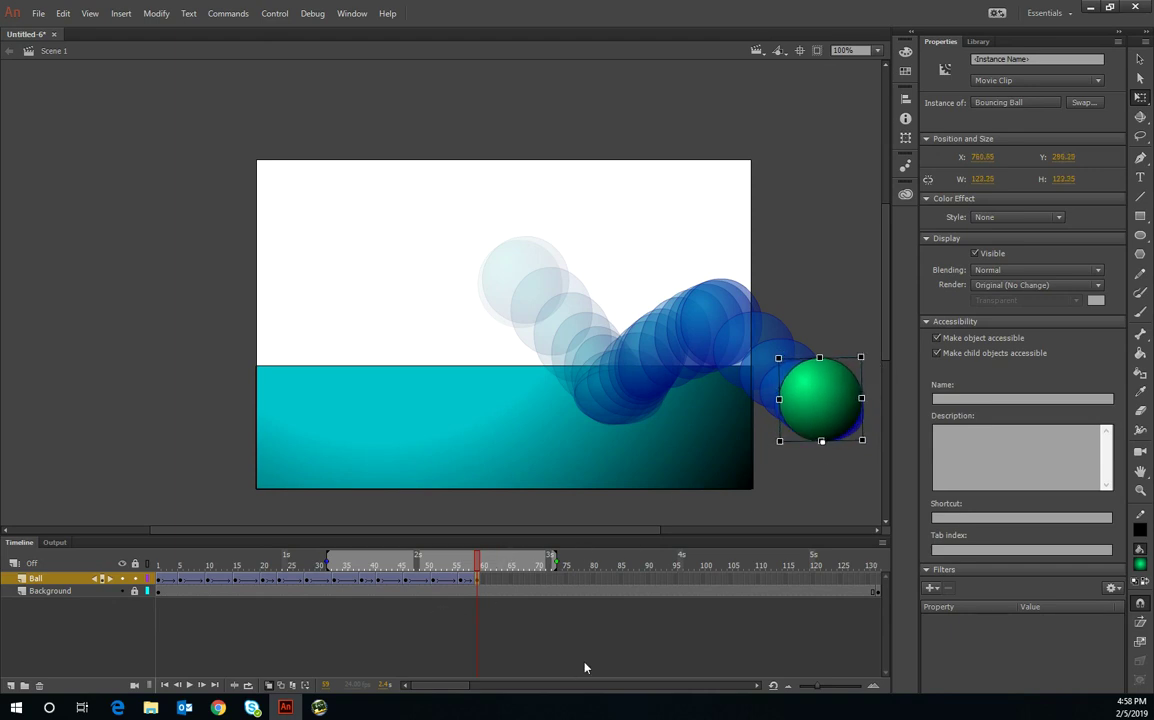
pyautogui.click(474, 562)
pyautogui.press('Return')
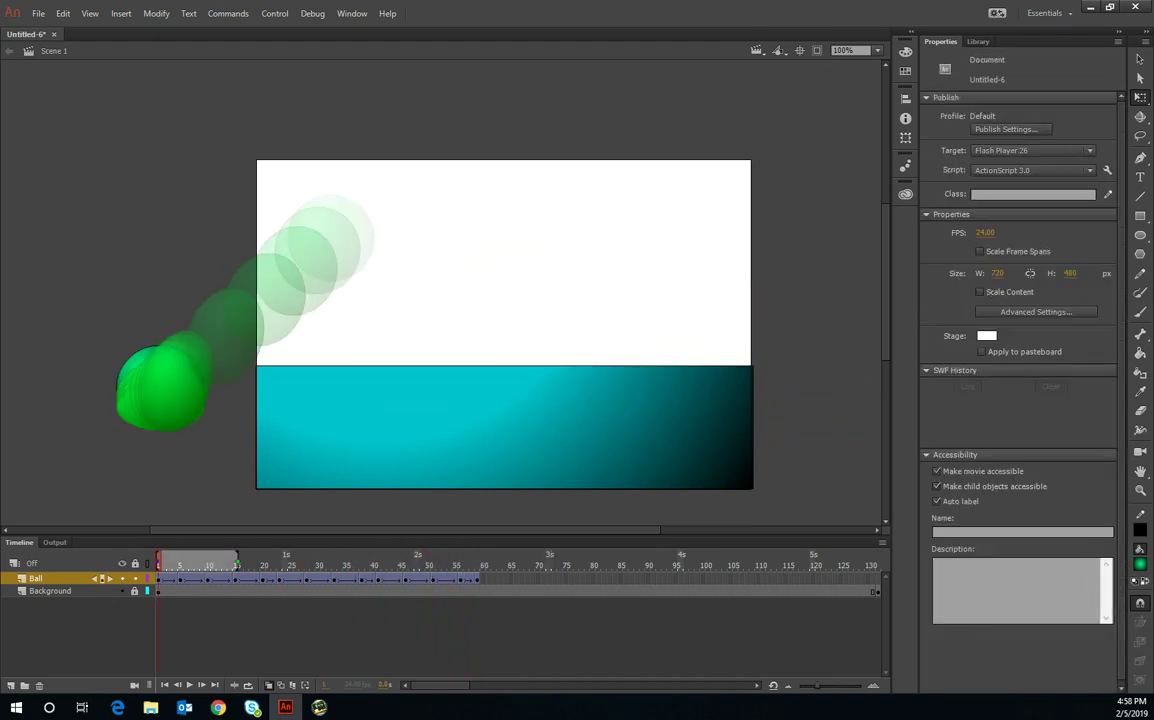
# Turn off onion skinning and trim the Background layer to end at frame 60
pyautogui.click(268, 685)
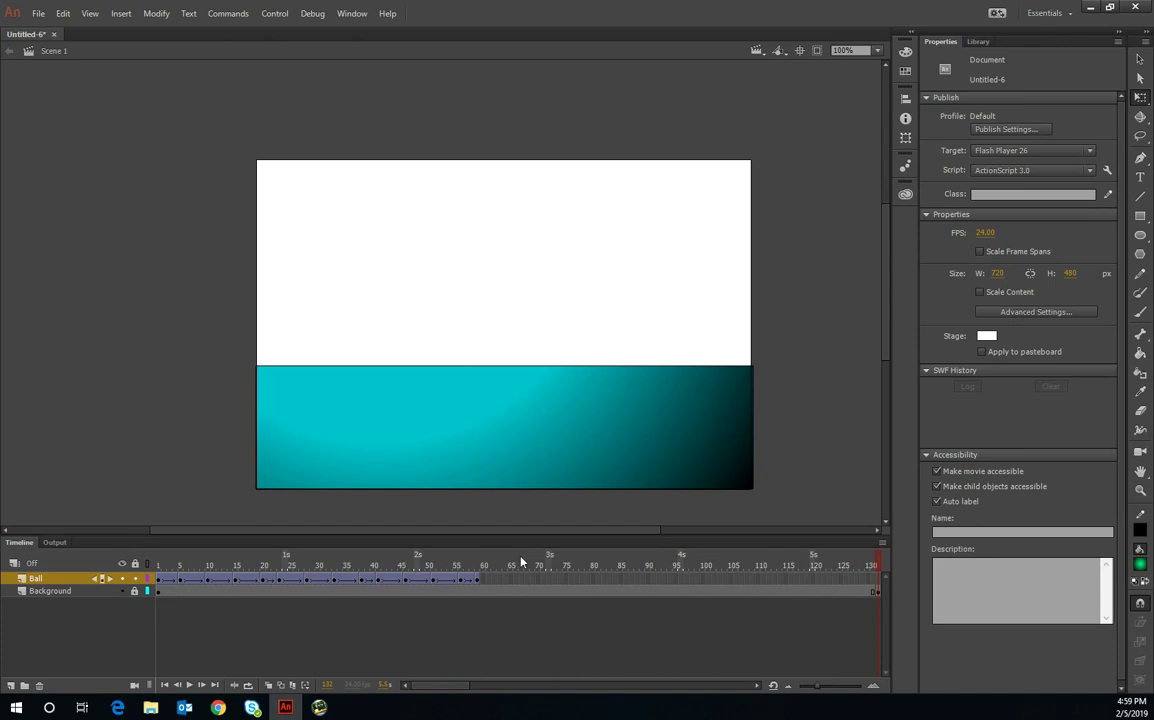
pyautogui.rightClick(478, 597)
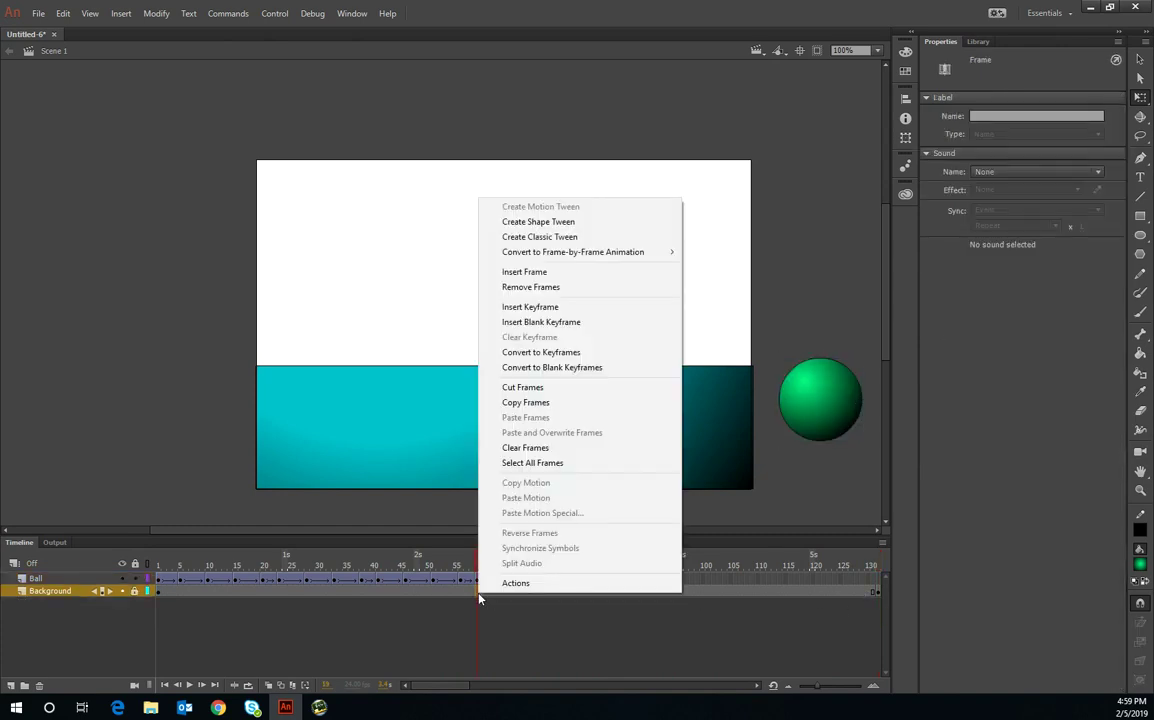
pyautogui.click(583, 306)
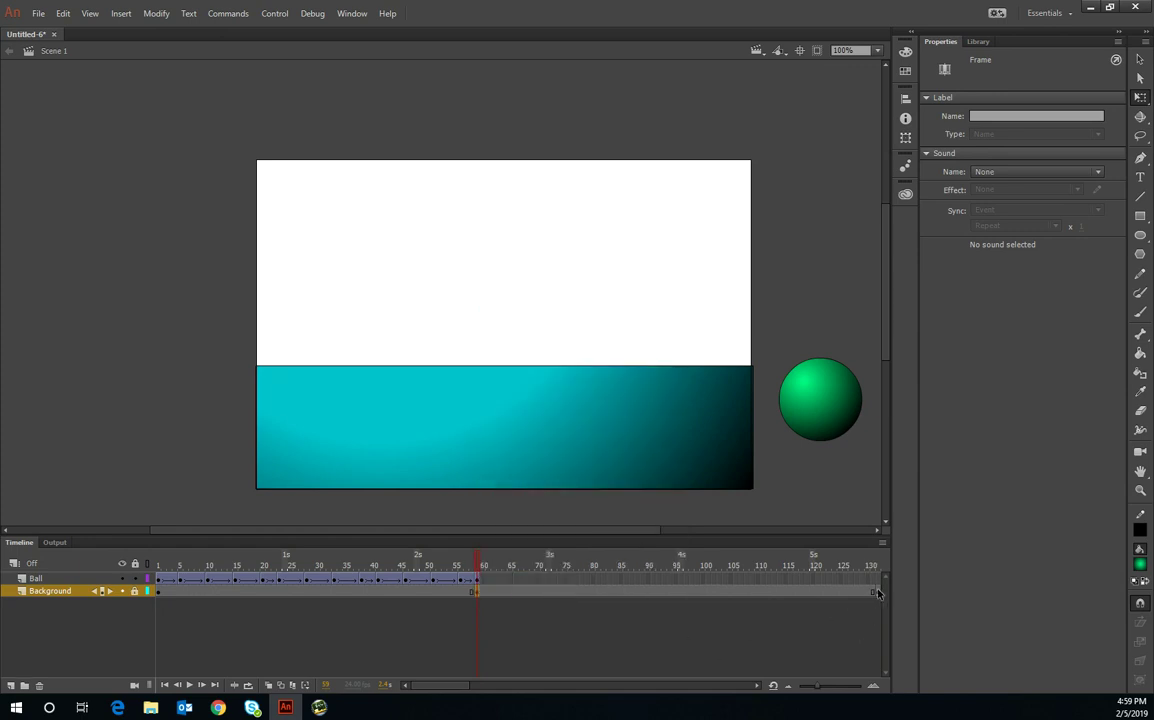
pyautogui.moveTo(878, 594); pyautogui.dragTo(500, 602)
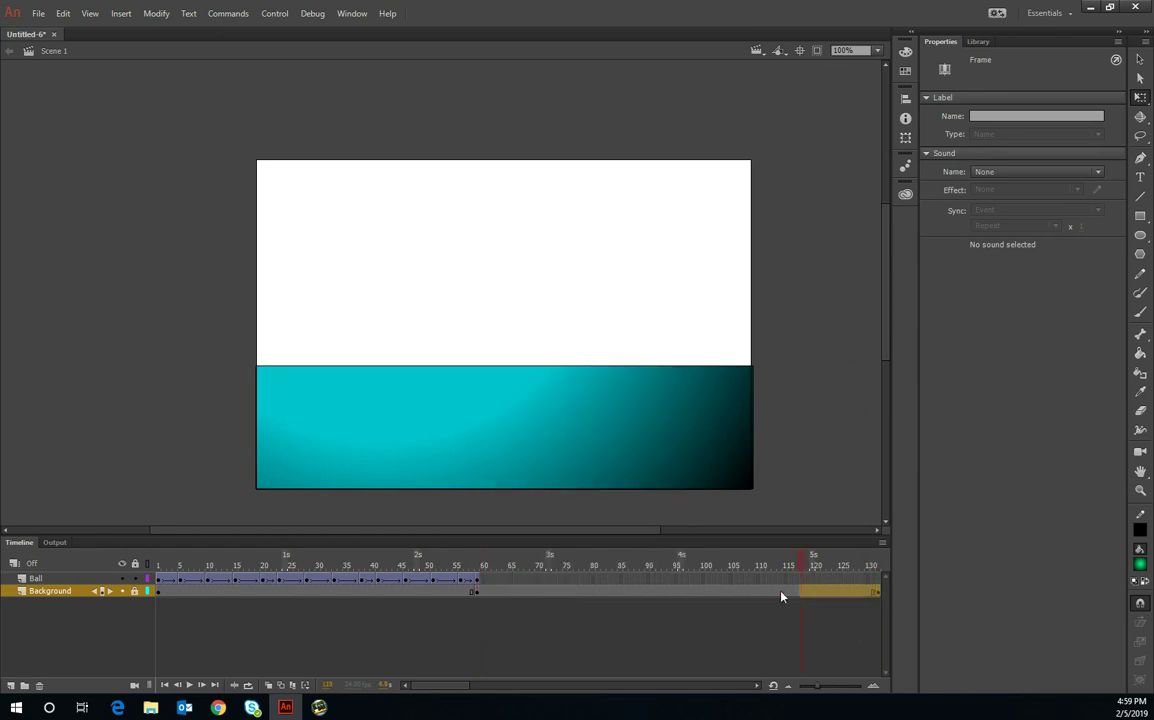
pyautogui.rightClick(482, 598)
pyautogui.click(505, 268)
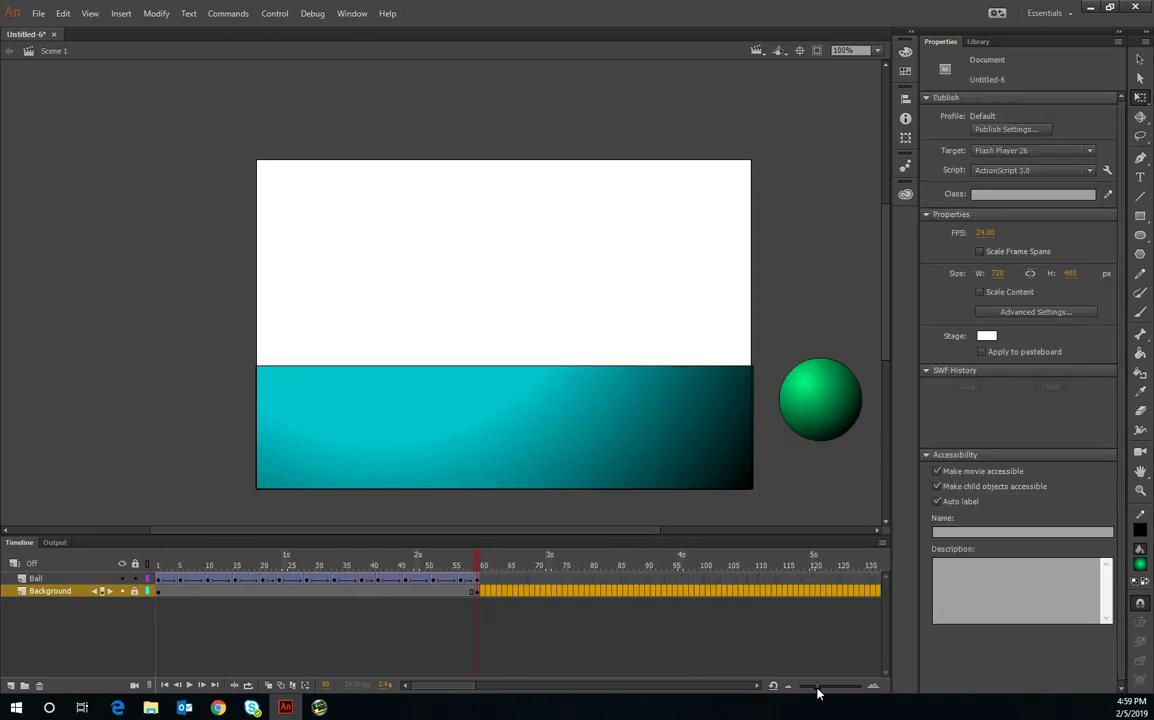
# Run Test Movie with Ctrl+Enter to preview the bouncing ball
pyautogui.moveTo(817, 689); pyautogui.dragTo(831, 686)
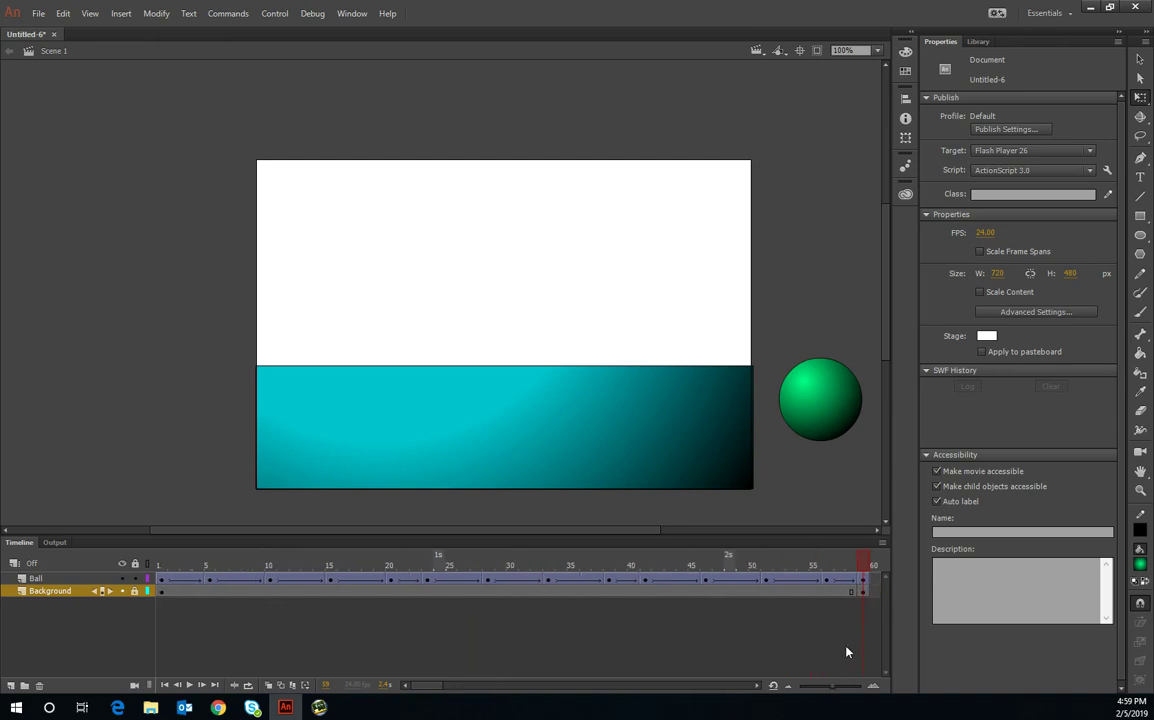
pyautogui.click(520, 599)
pyautogui.hotkey('ctrl', 'Return')
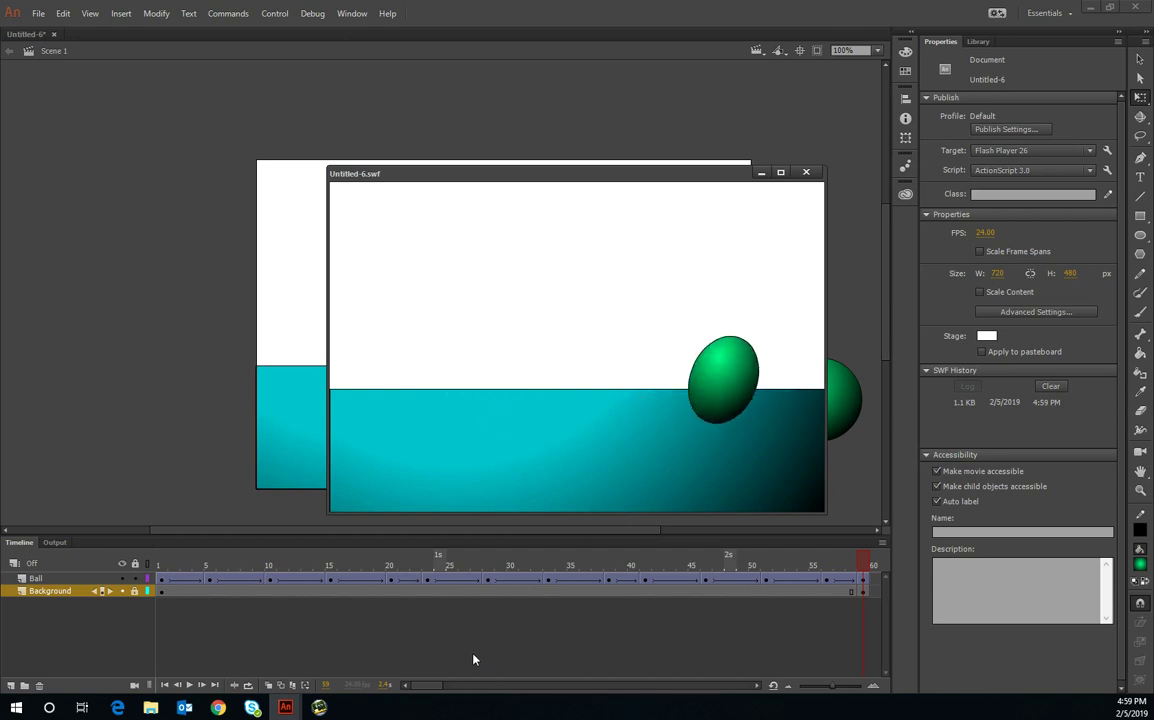
# Close the test movie preview window after watching the bounce
pyautogui.click(806, 172)
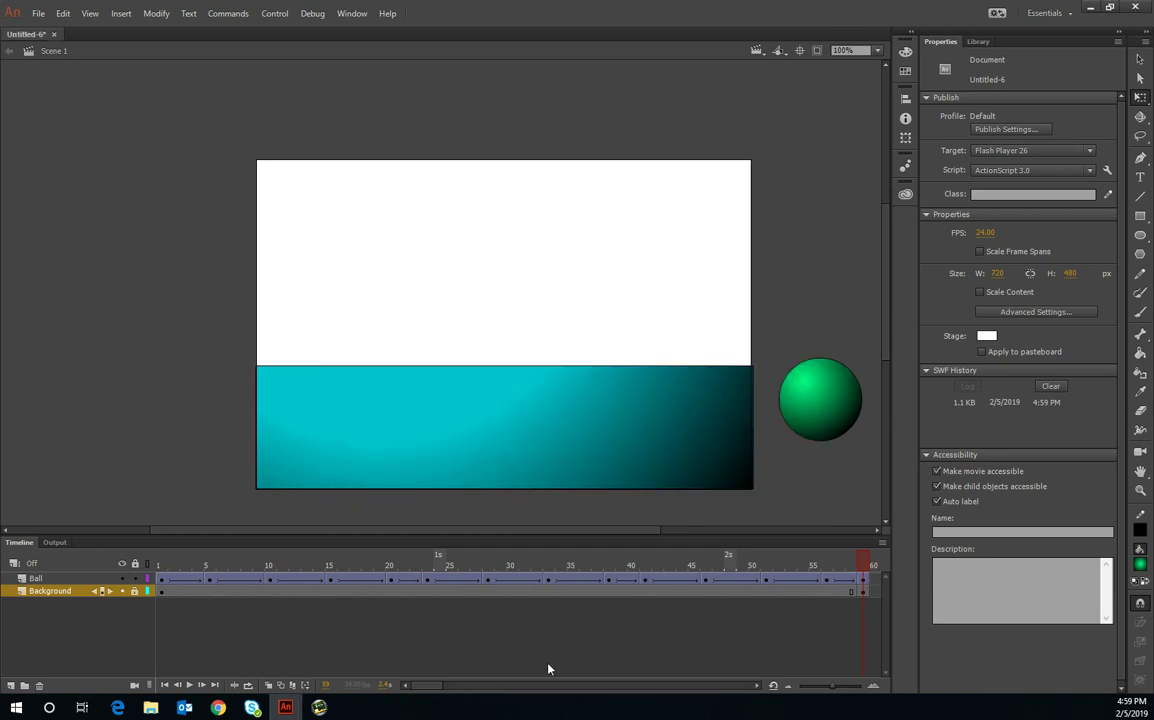
# Remove one frame at frame 21 and two frames at frame 38 on the Ball layer
pyautogui.click(401, 580)
pyautogui.rightClick(403, 580)
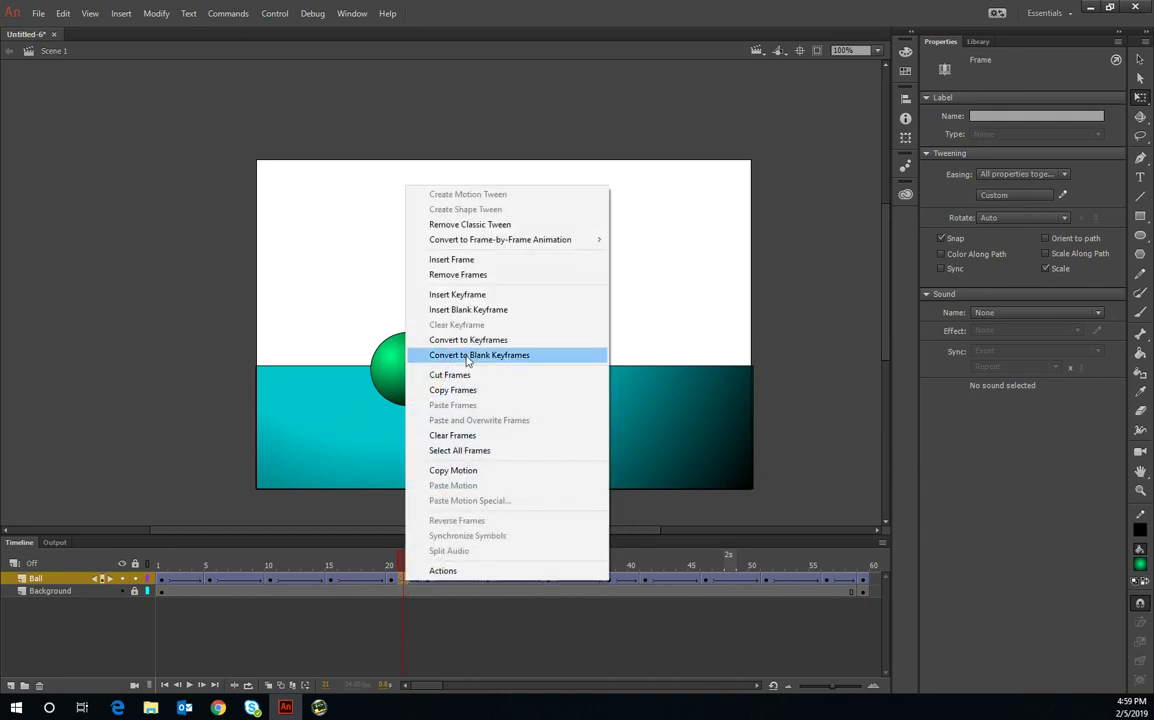
pyautogui.click(492, 276)
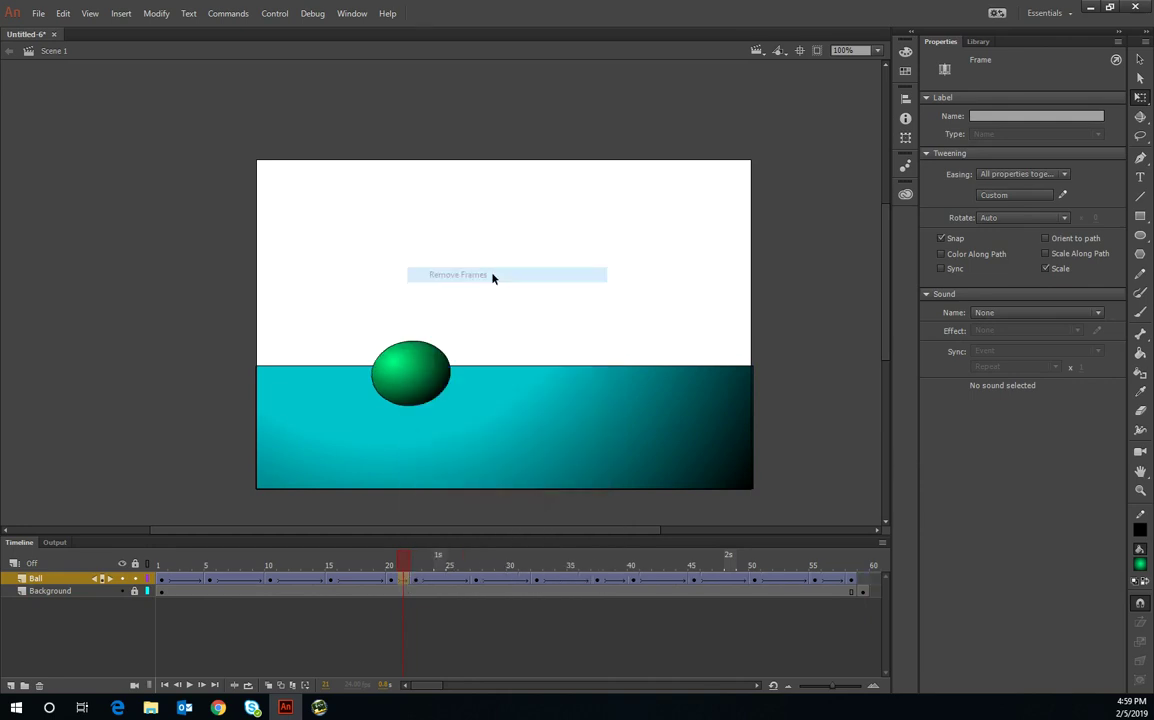
pyautogui.click(611, 582)
pyautogui.rightClick(611, 582)
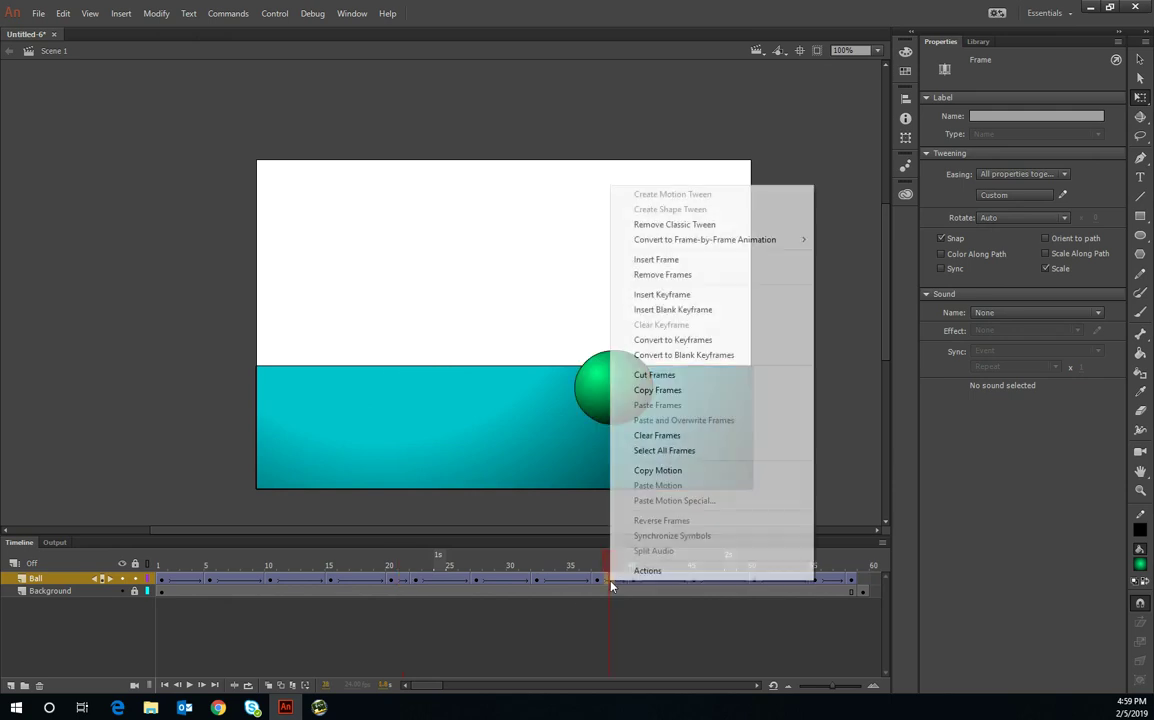
pyautogui.click(695, 274)
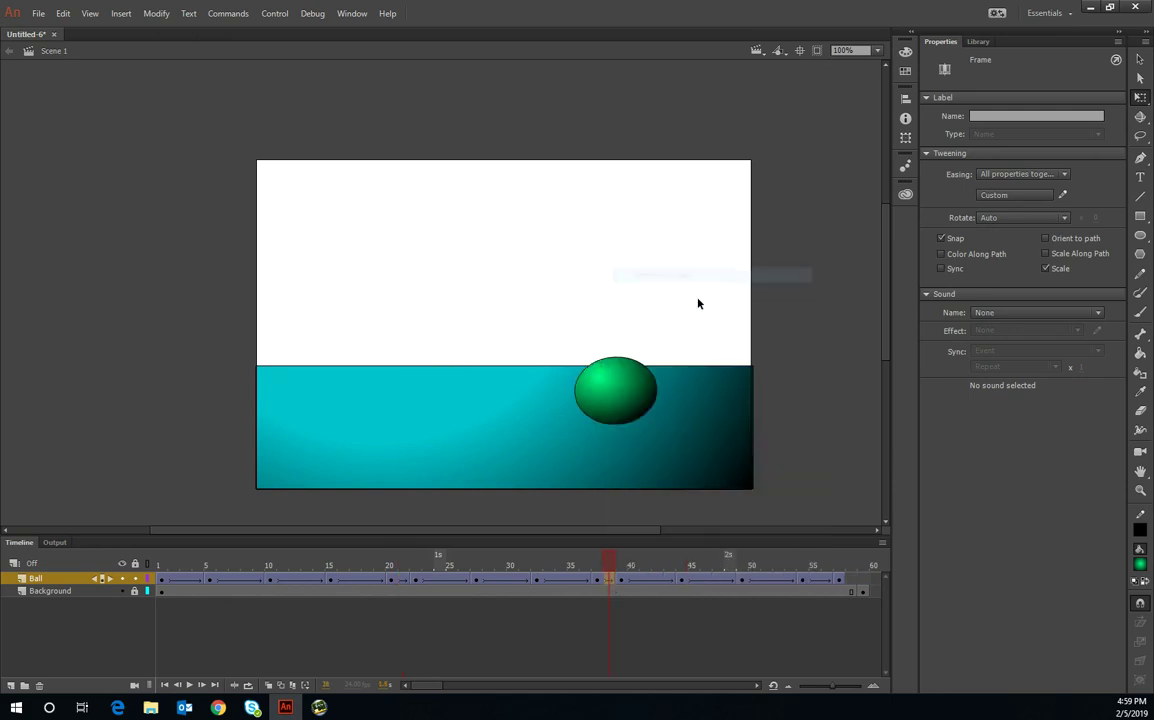
pyautogui.rightClick(608, 584)
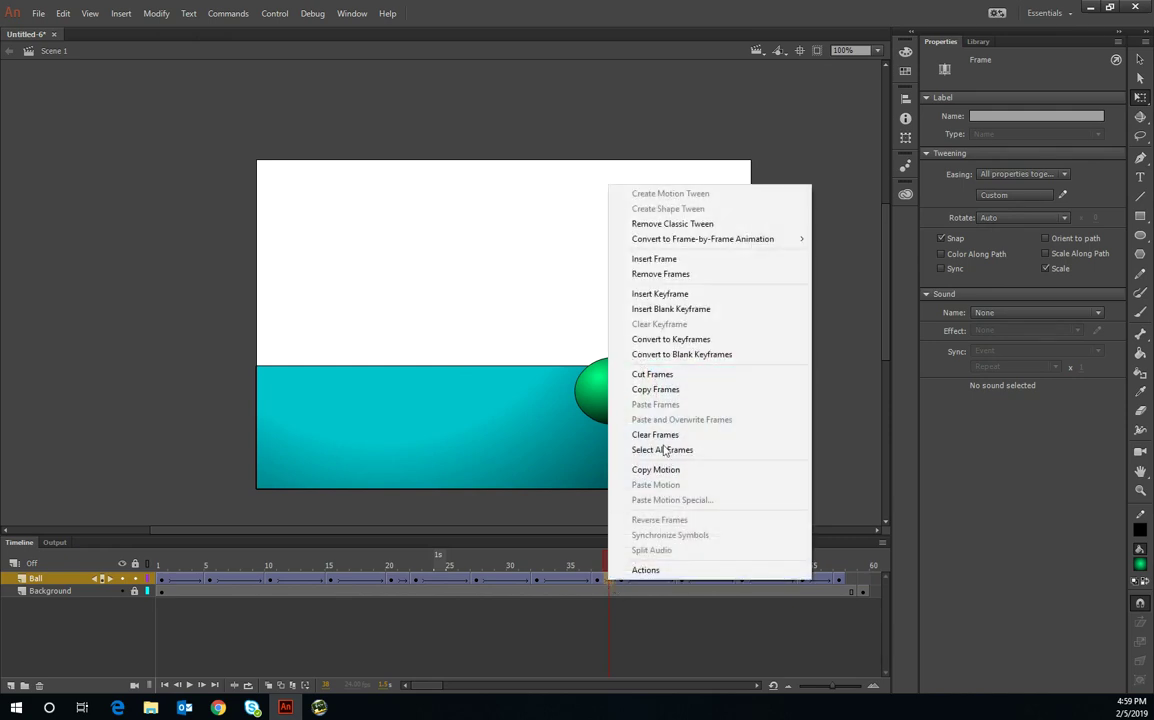
pyautogui.click(712, 275)
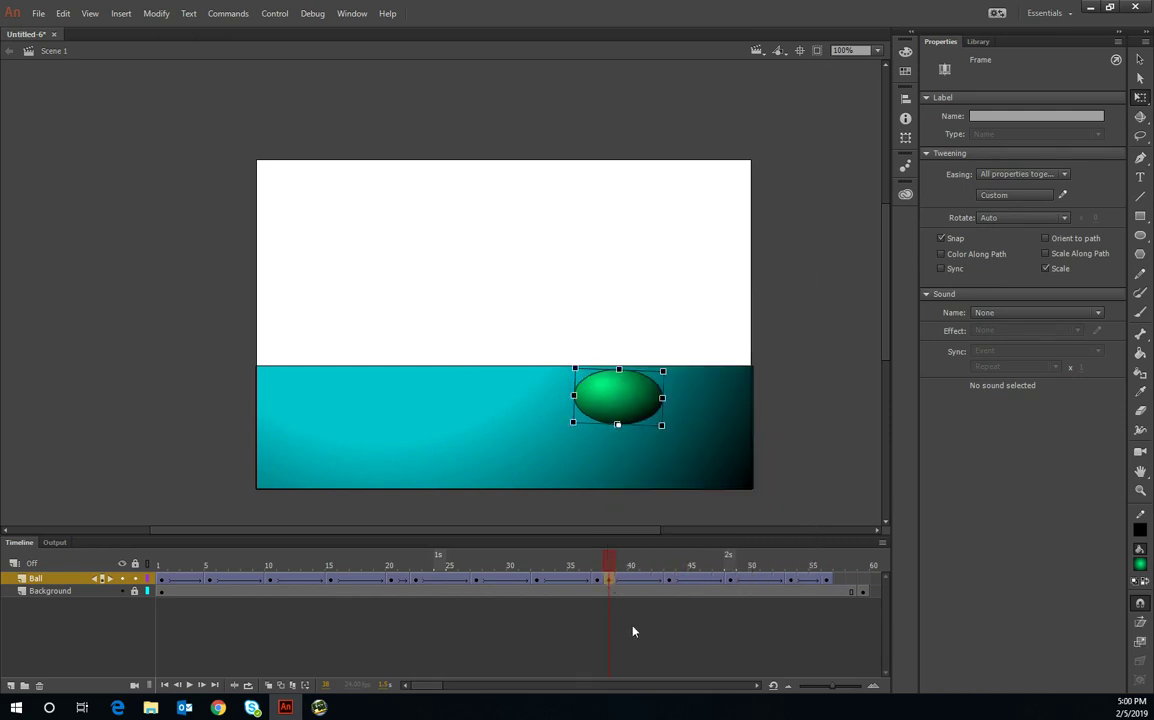
pyautogui.click(633, 631)
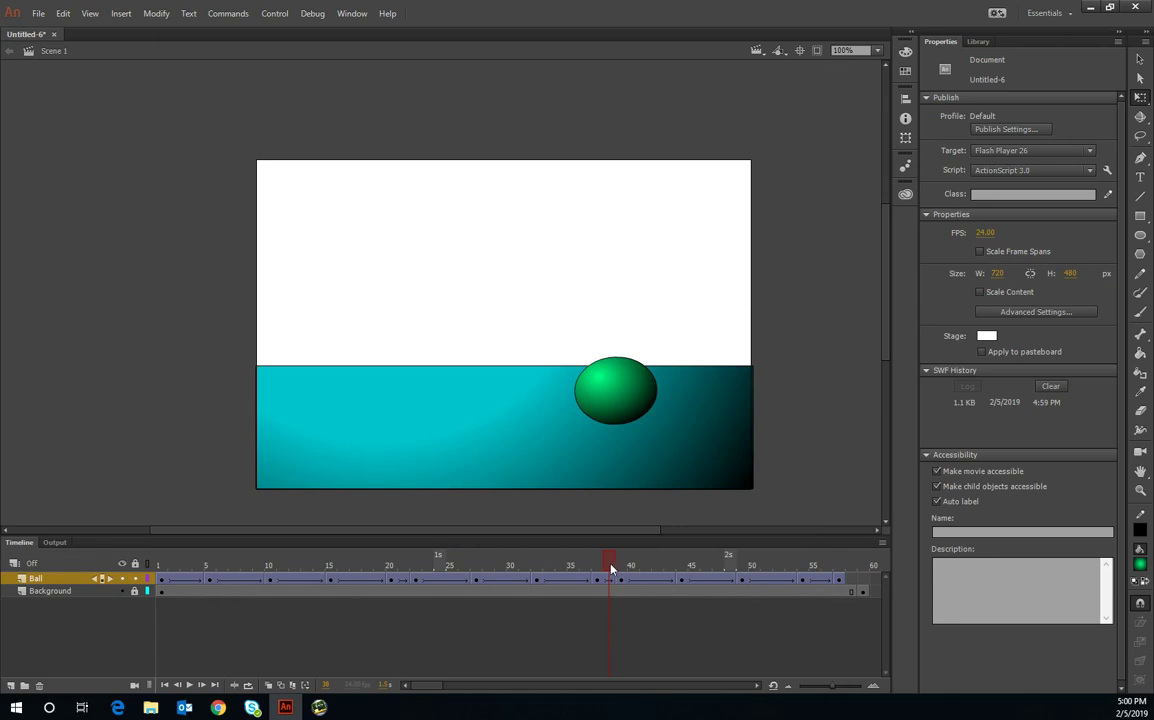
# Check the ball's shape around frame 22, then rewind the playhead to frame 1
pyautogui.moveTo(610, 566)
pyautogui.mouseDown()
pyautogui.moveTo(435, 568)
pyautogui.moveTo(188, 620)
pyautogui.moveTo(419, 599)
pyautogui.moveTo(392, 594)
pyautogui.mouseUp()
pyautogui.click(398, 585)
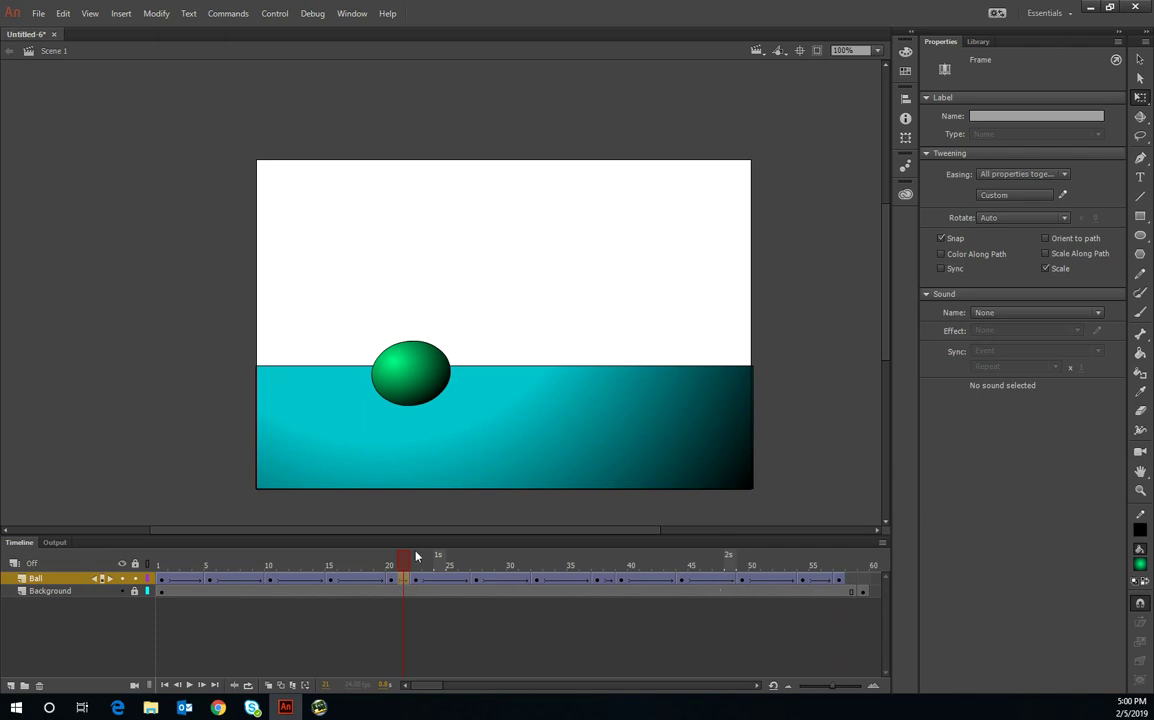
pyautogui.moveTo(416, 556); pyautogui.dragTo(137, 590)
# Test-play the shortened animation, then close the preview window
pyautogui.hotkey('ctrl', 'Return')
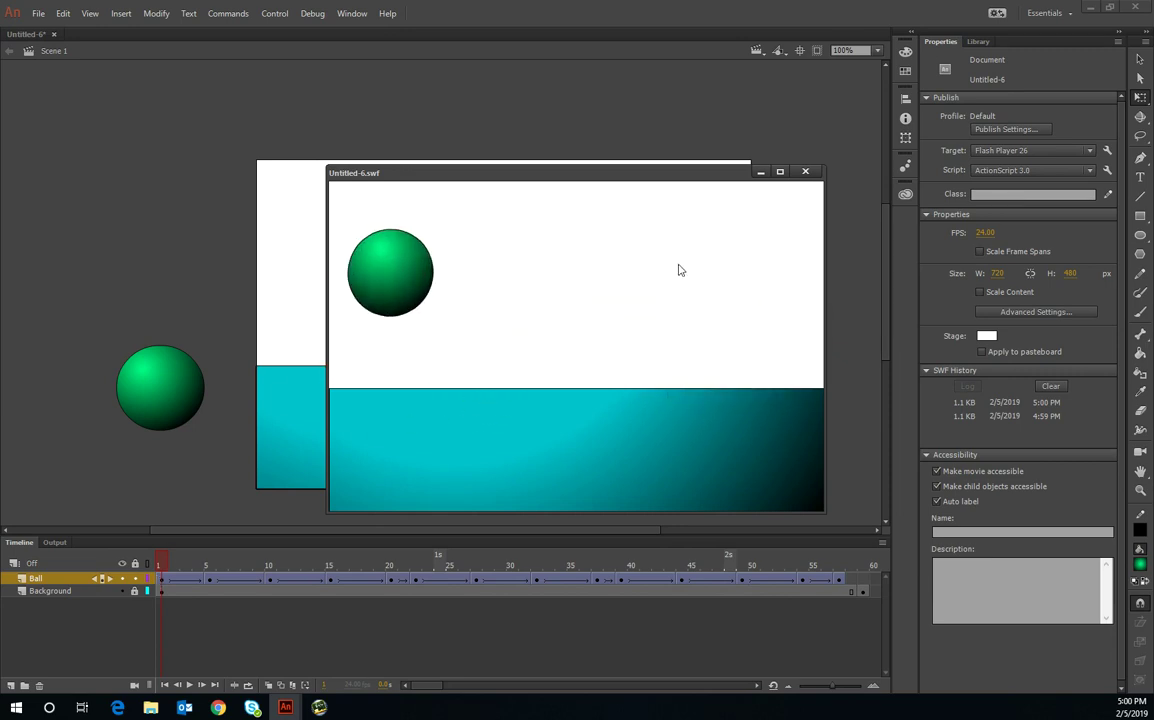
pyautogui.click(806, 172)
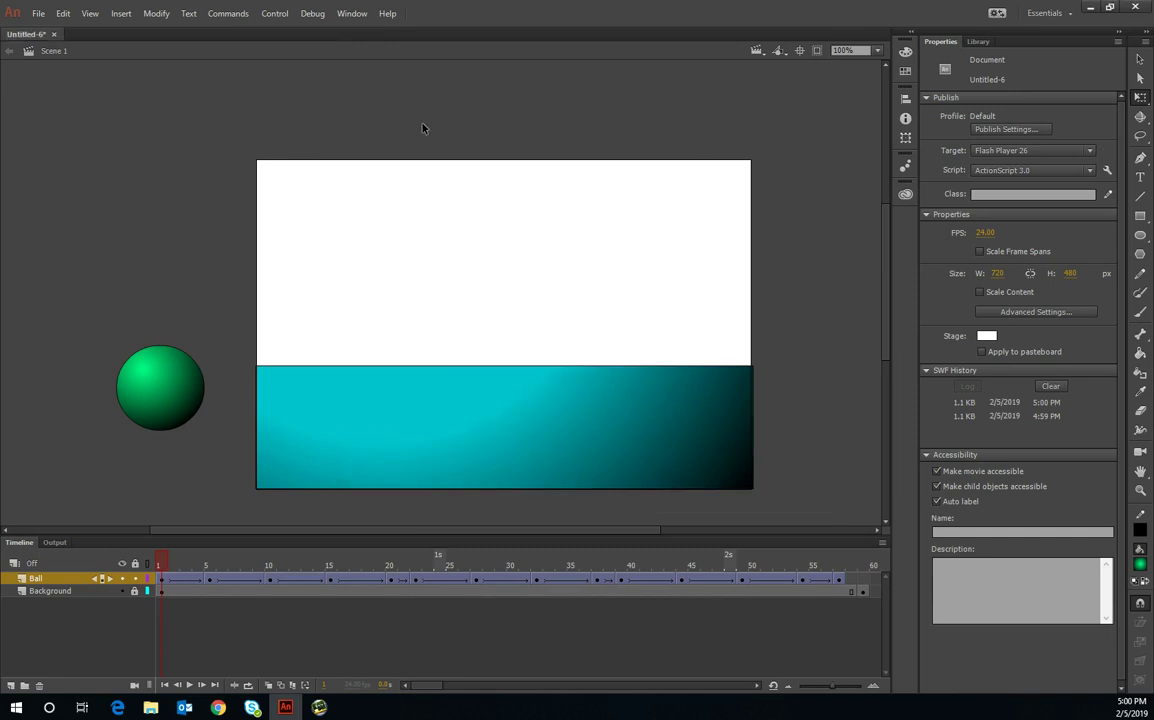
# Enable GIF Image output in the Publish Settings
pyautogui.click(39, 14)
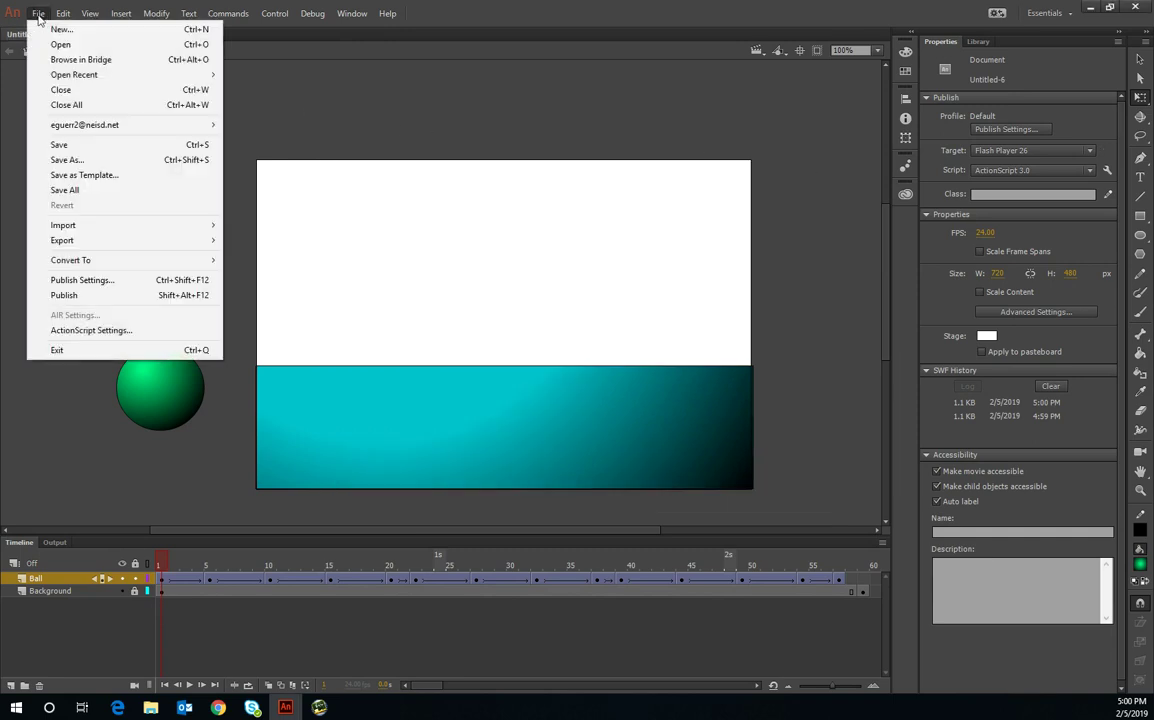
pyautogui.click(83, 282)
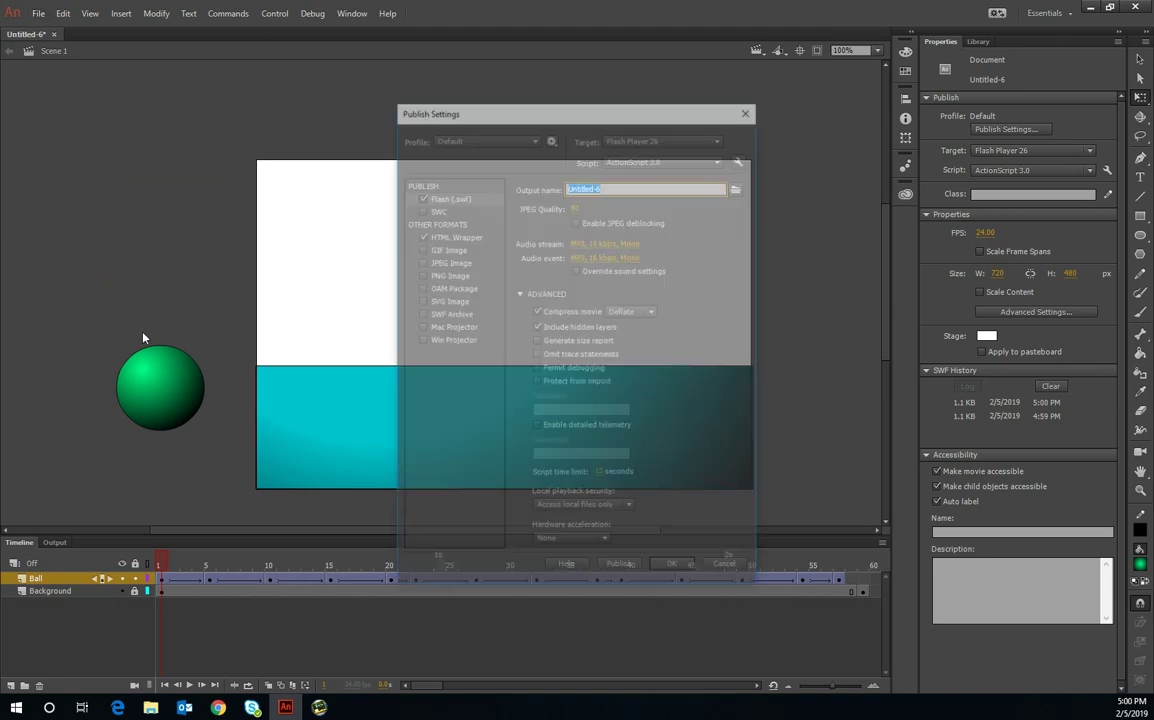
pyautogui.click(450, 249)
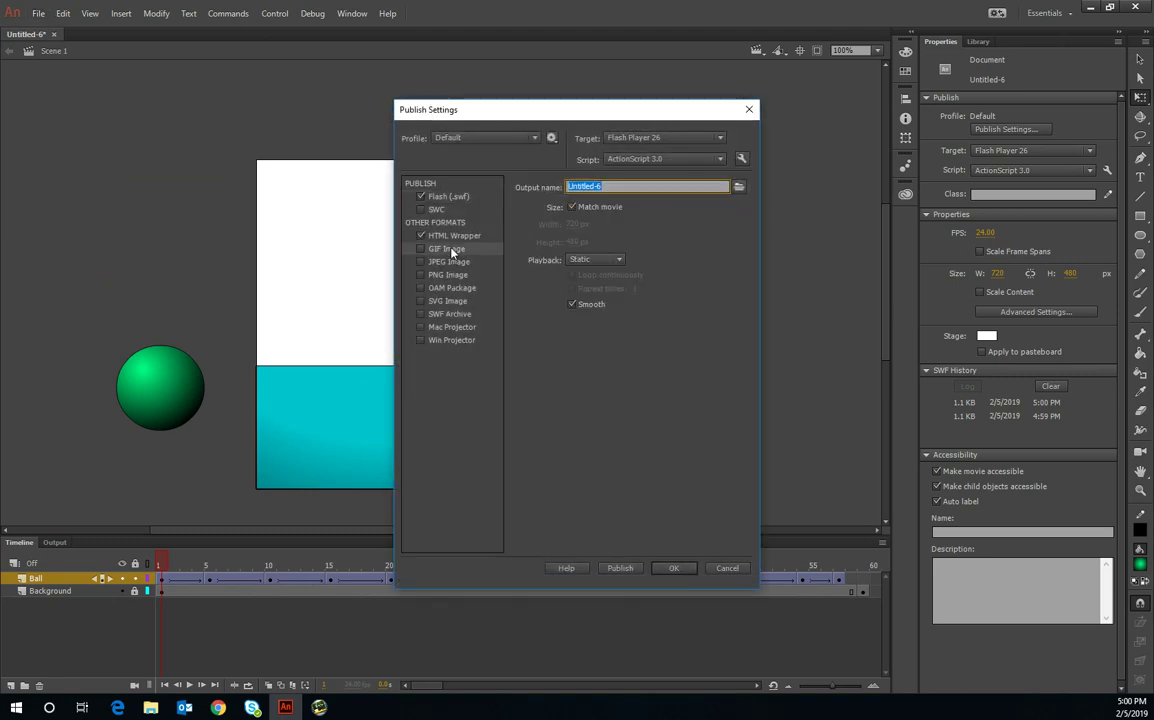
pyautogui.click(421, 249)
# Set the GIF output file to 'BAll Animation' in the Videos folder
pyautogui.write('Ball Animation')
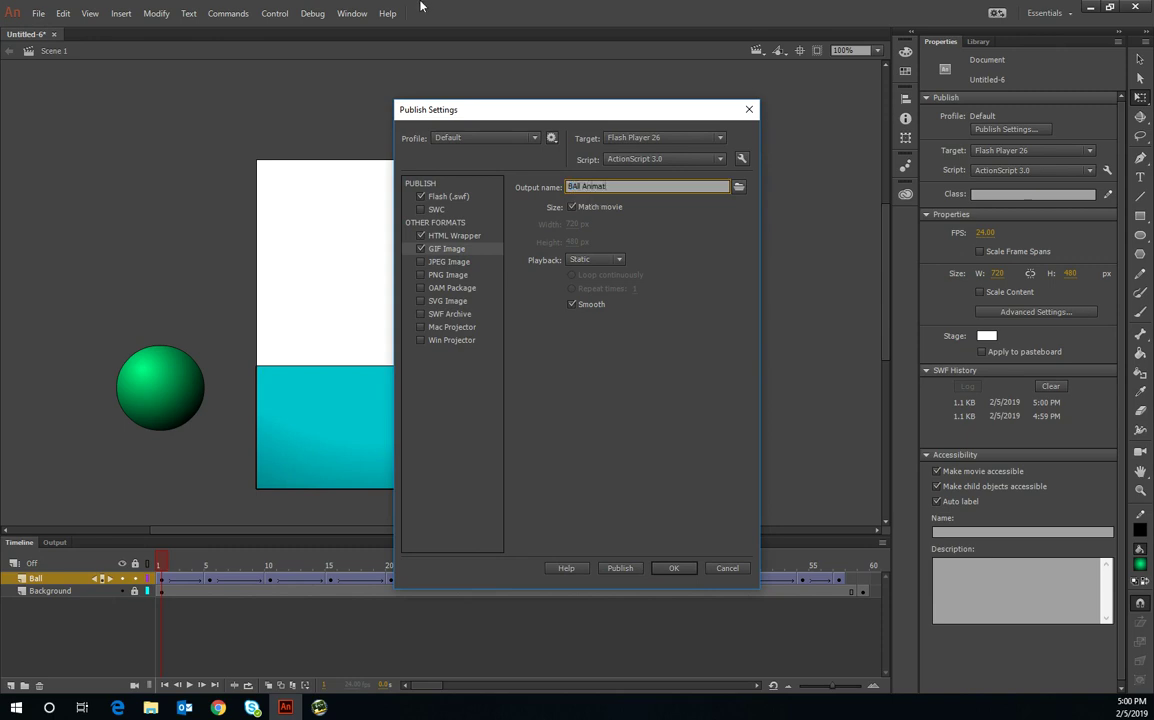
pyautogui.click(740, 187)
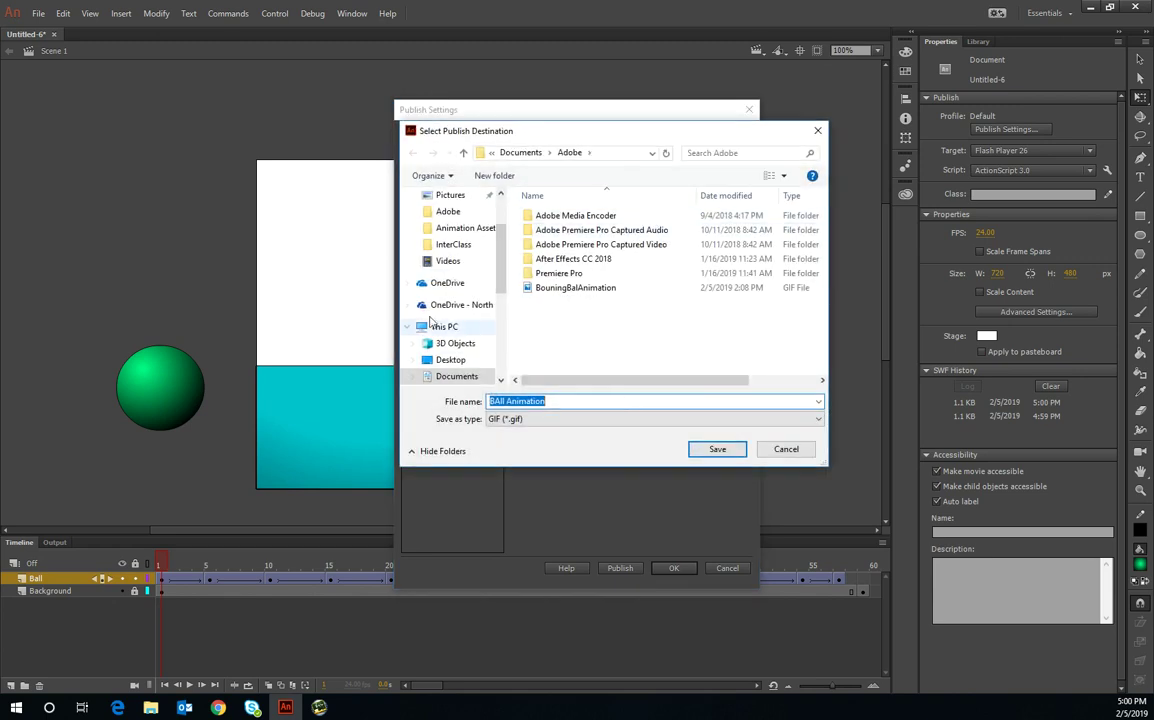
pyautogui.click(448, 261)
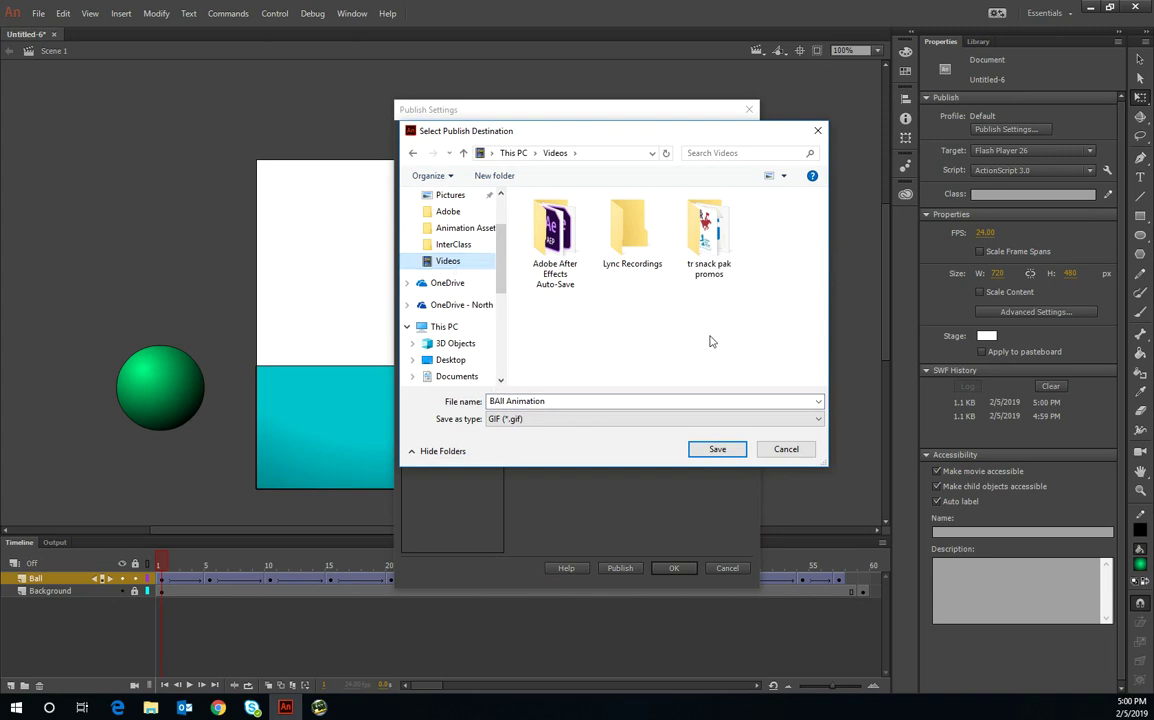
pyautogui.click(566, 401)
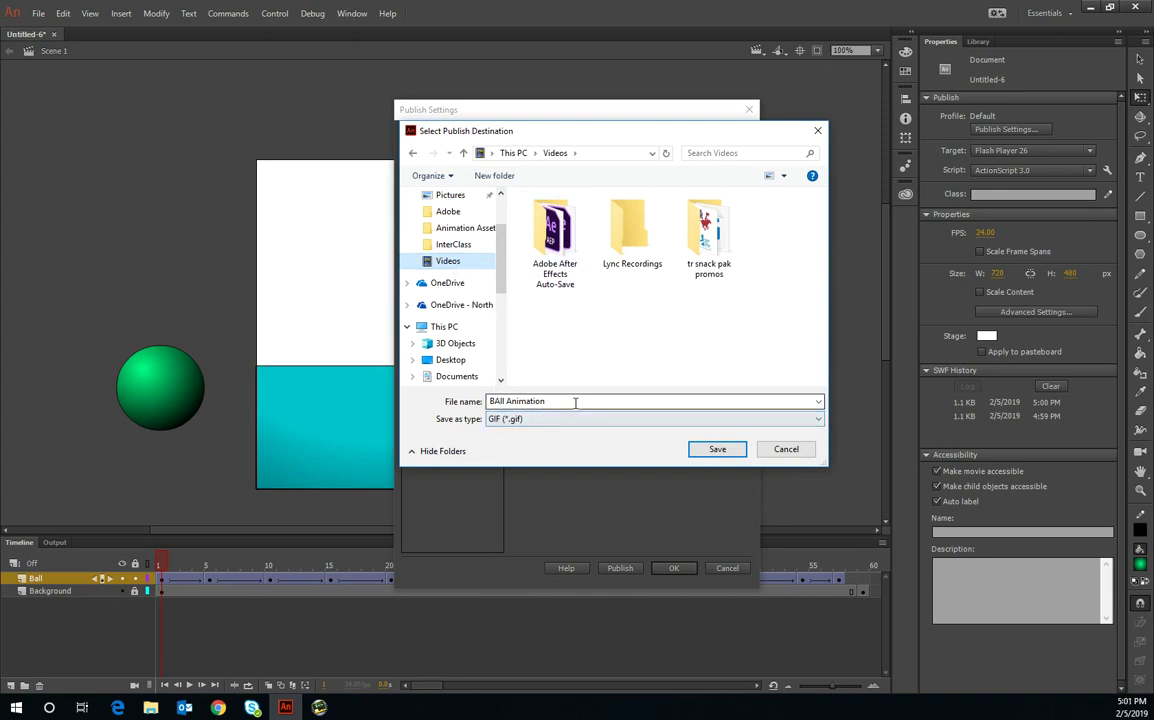
pyautogui.click(713, 449)
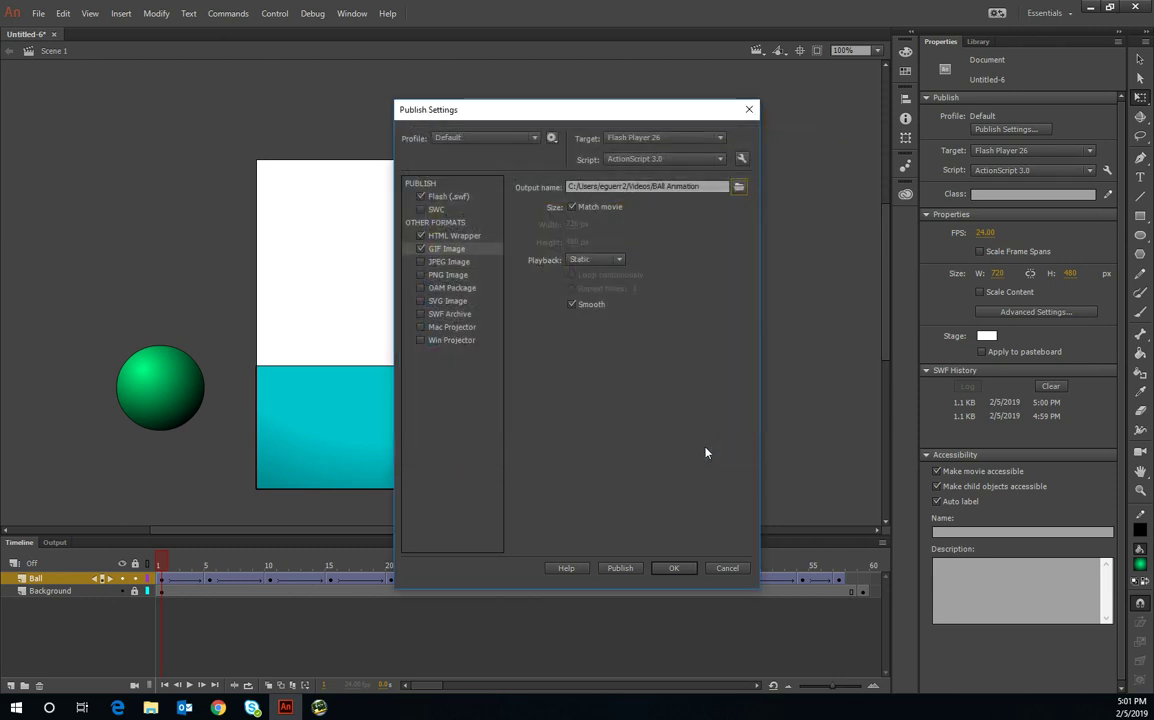
# Set GIF playback to Animated, looping continuously, and publish
pyautogui.click(612, 262)
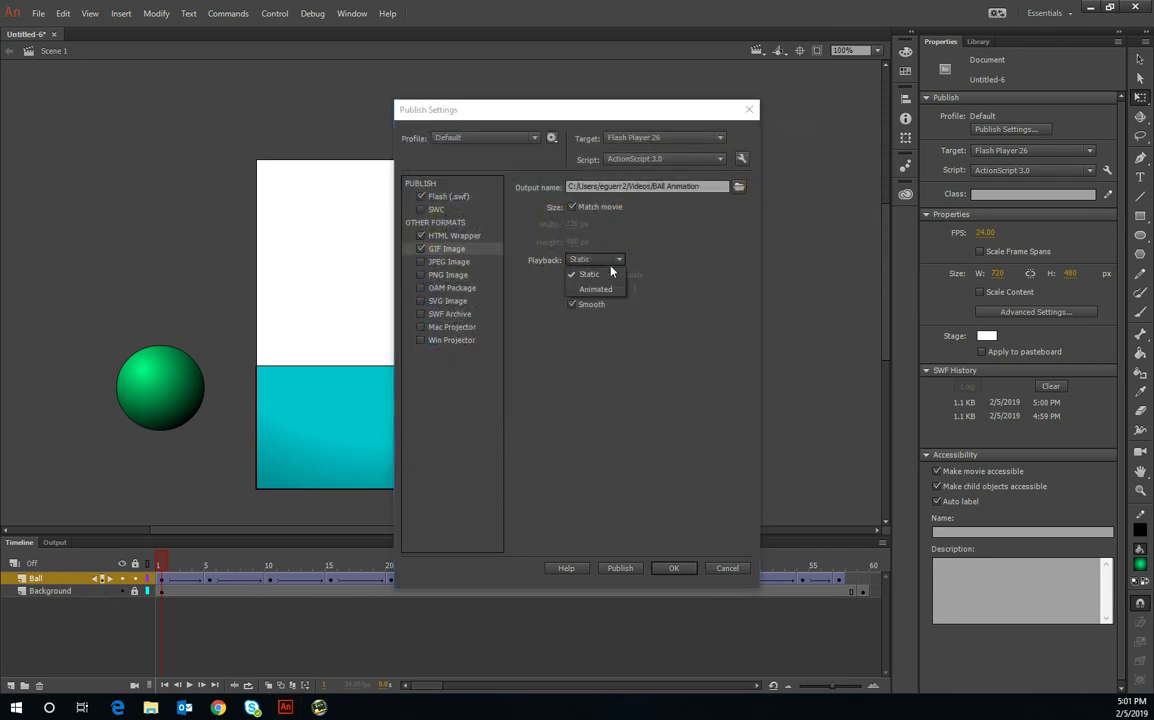
pyautogui.click(610, 289)
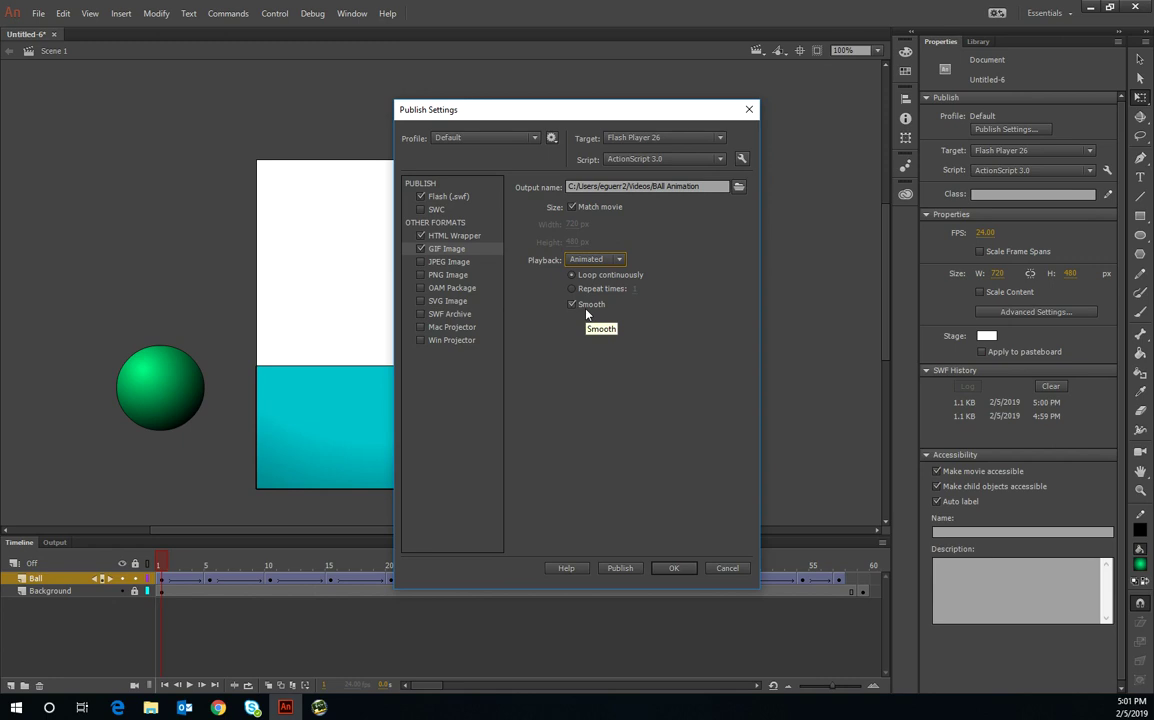
pyautogui.click(617, 568)
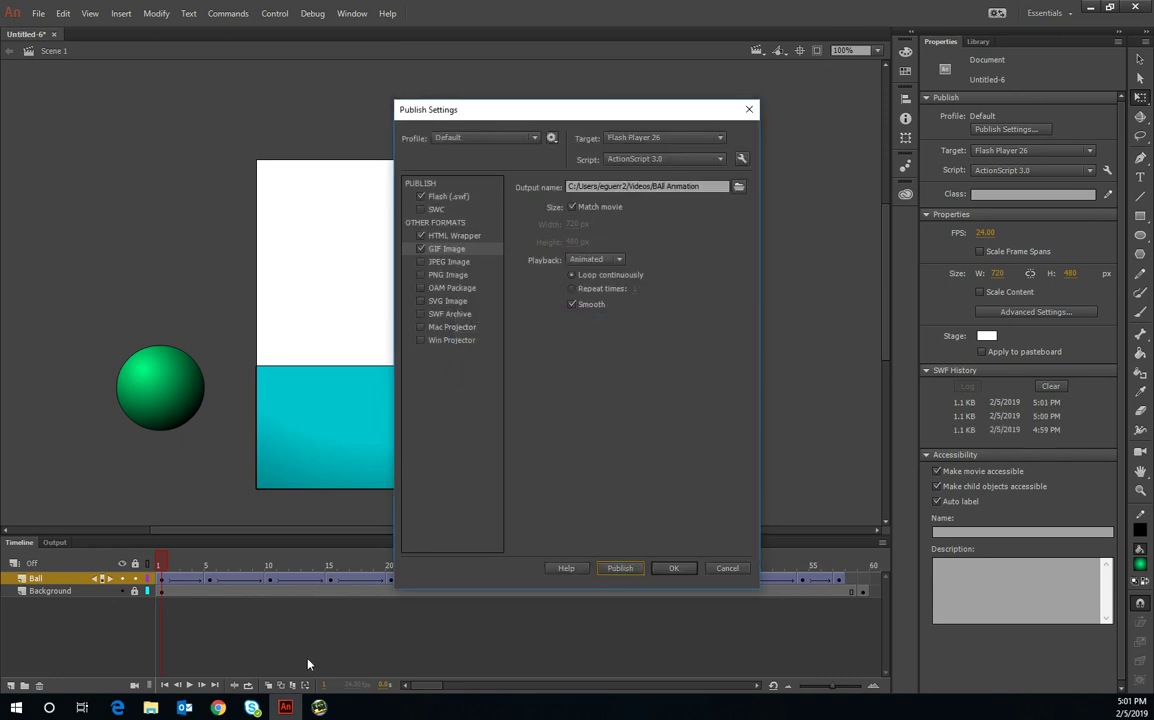
# Browse to Videos in File Explorer and open the 'BAll Animation' GIF in Photos
pyautogui.click(150, 708)
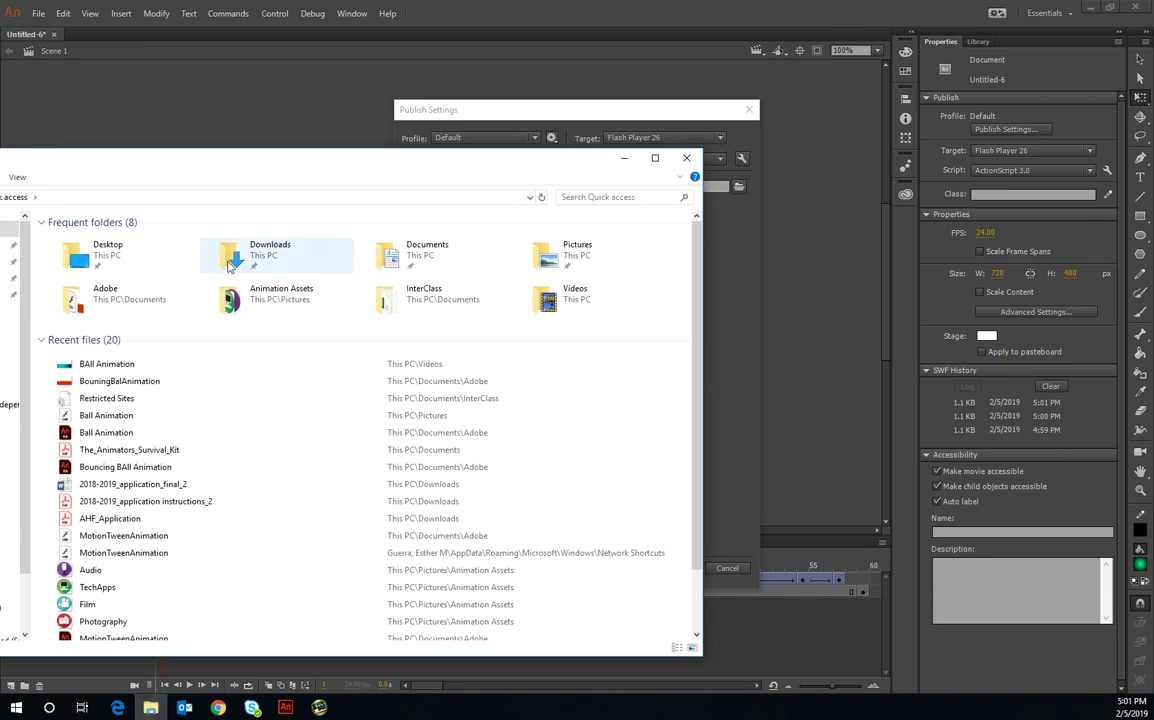
pyautogui.moveTo(280, 172); pyautogui.dragTo(549, 143)
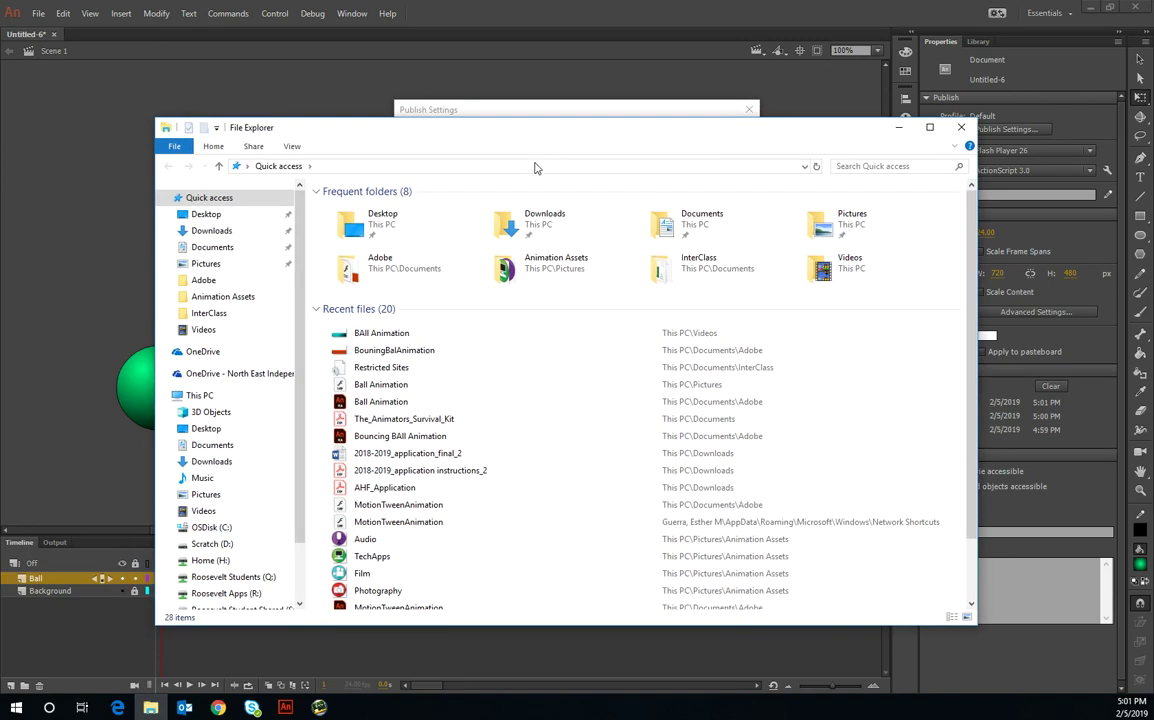
pyautogui.click(222, 330)
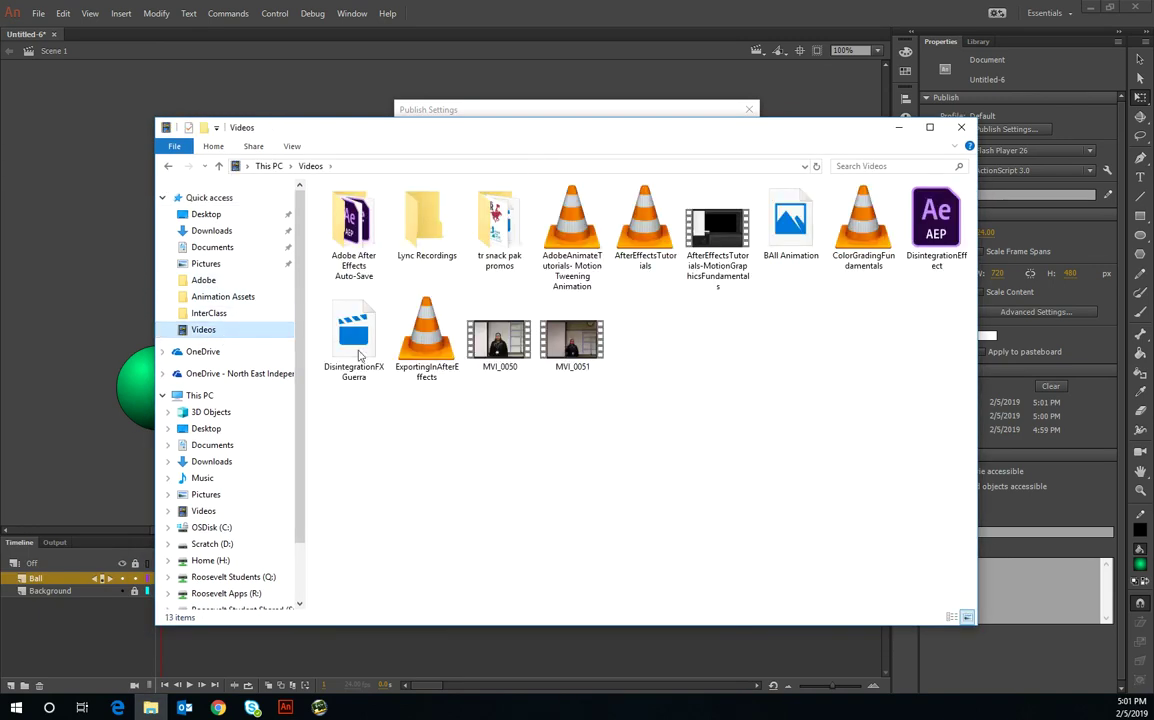
pyautogui.doubleClick(805, 232)
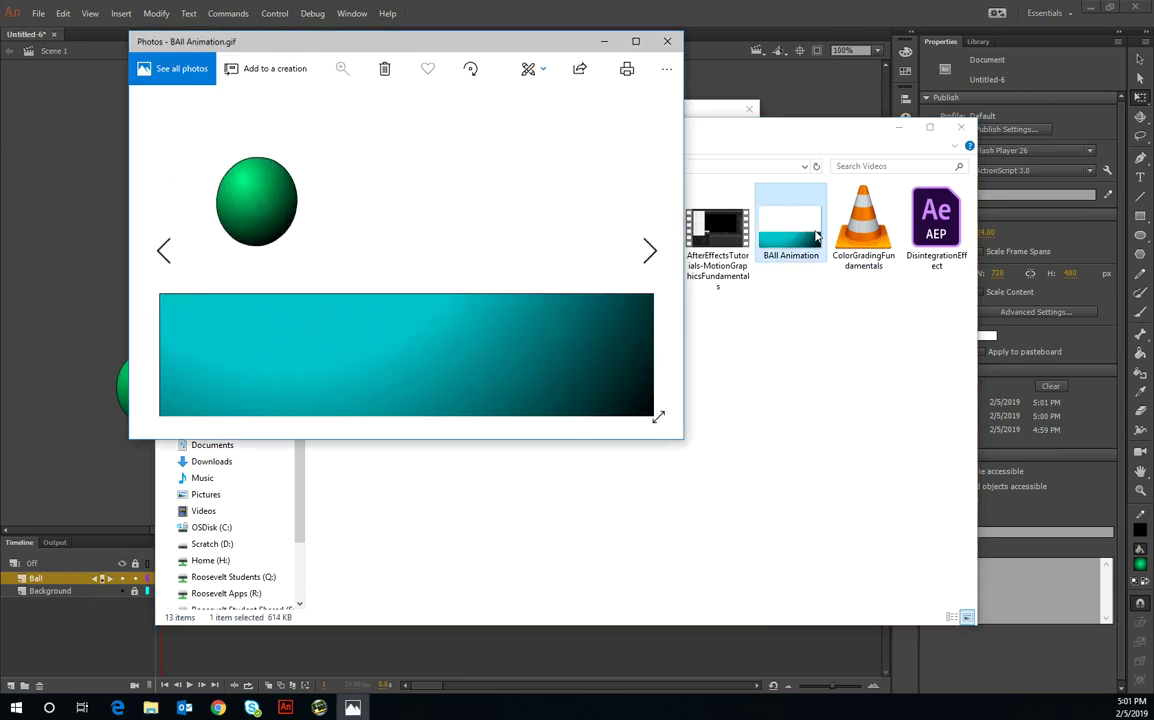